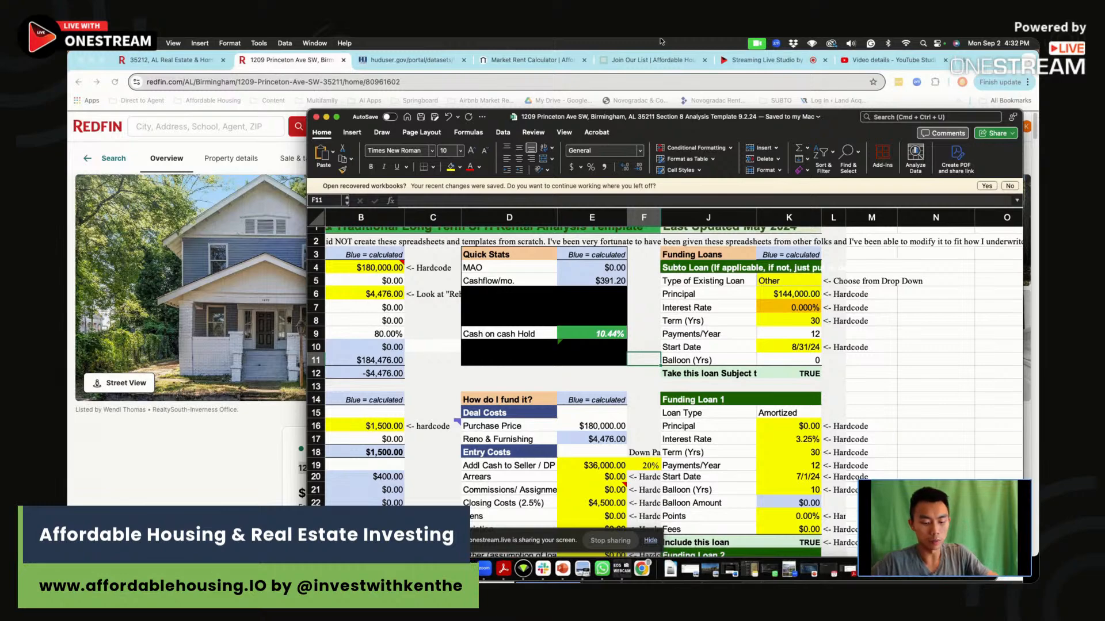
Bring the browser's Redfin search results forward and narrow the window so the workbook behind it shows.
{"action": "left_click", "coordinate": [767, 60]}
{"action": "left_click", "coordinate": [773, 61]}
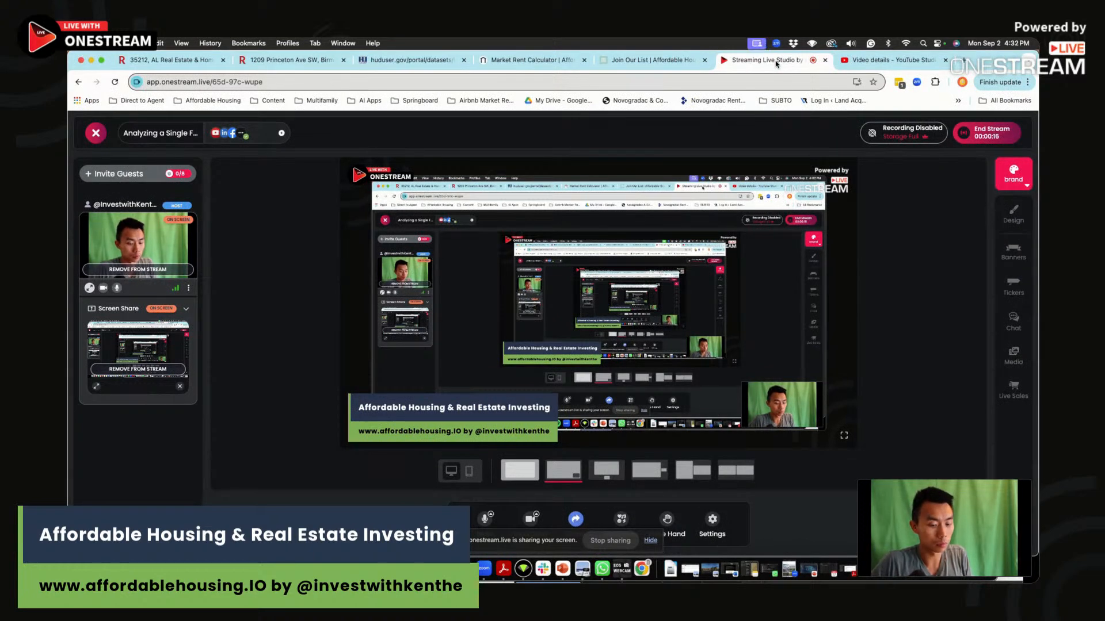
{"action": "left_click", "coordinate": [298, 60]}
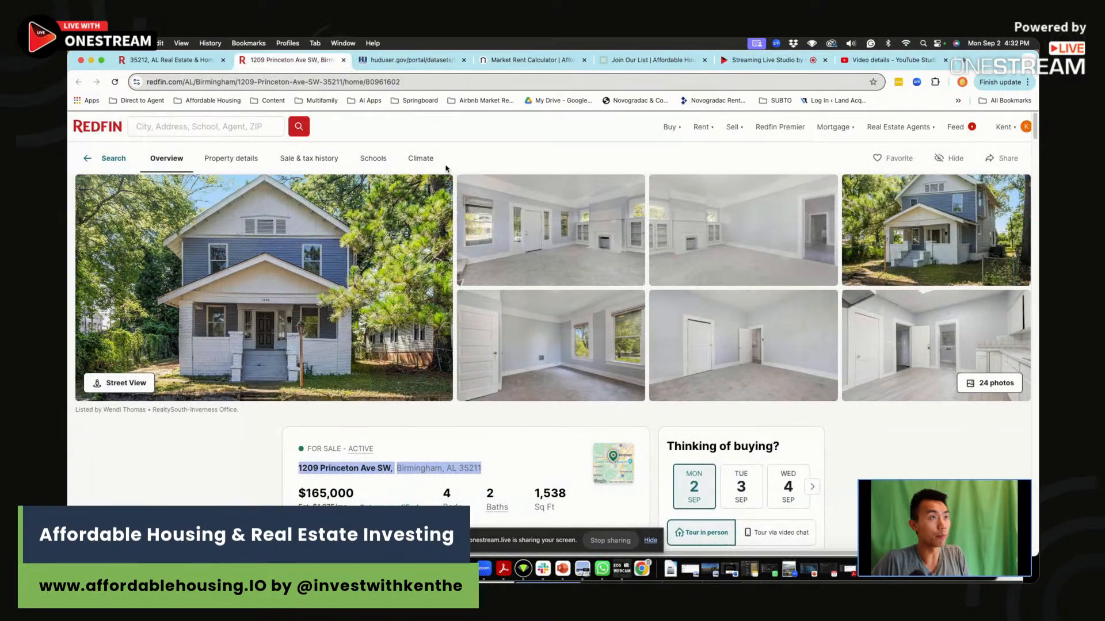
{"action": "left_click", "coordinate": [160, 60]}
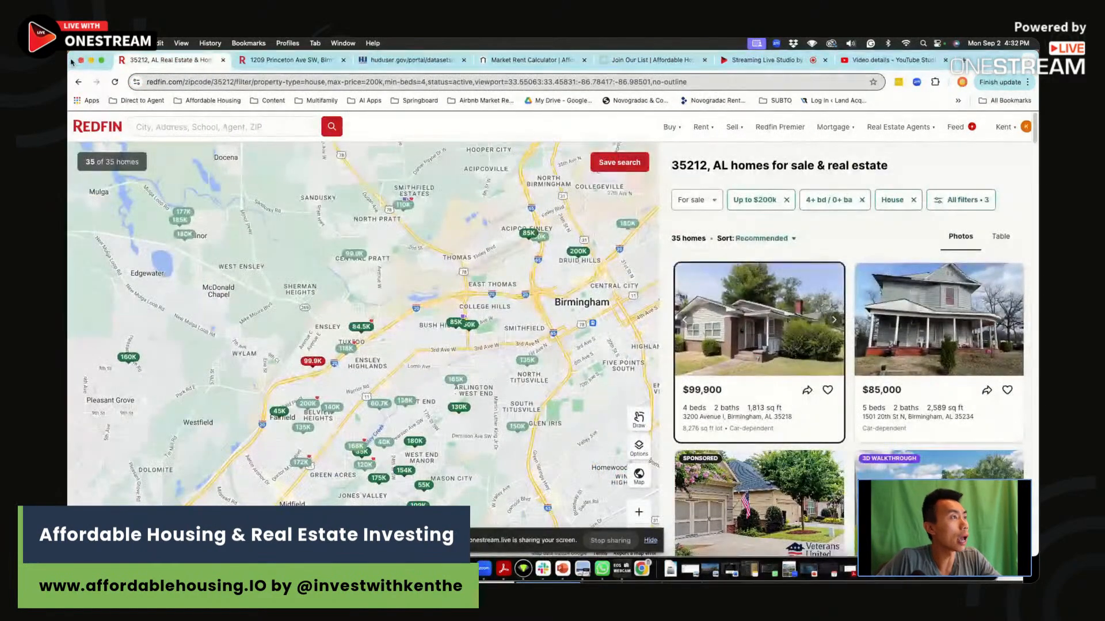
{"action": "left_click_drag", "start_coordinate": [69, 53], "coordinate": [380, 53]}
Search Redfin for homes for sale in ZIP code 35212.
{"action": "scroll", "coordinate": [524, 376], "scroll_direction": "up", "scroll_amount": 3}
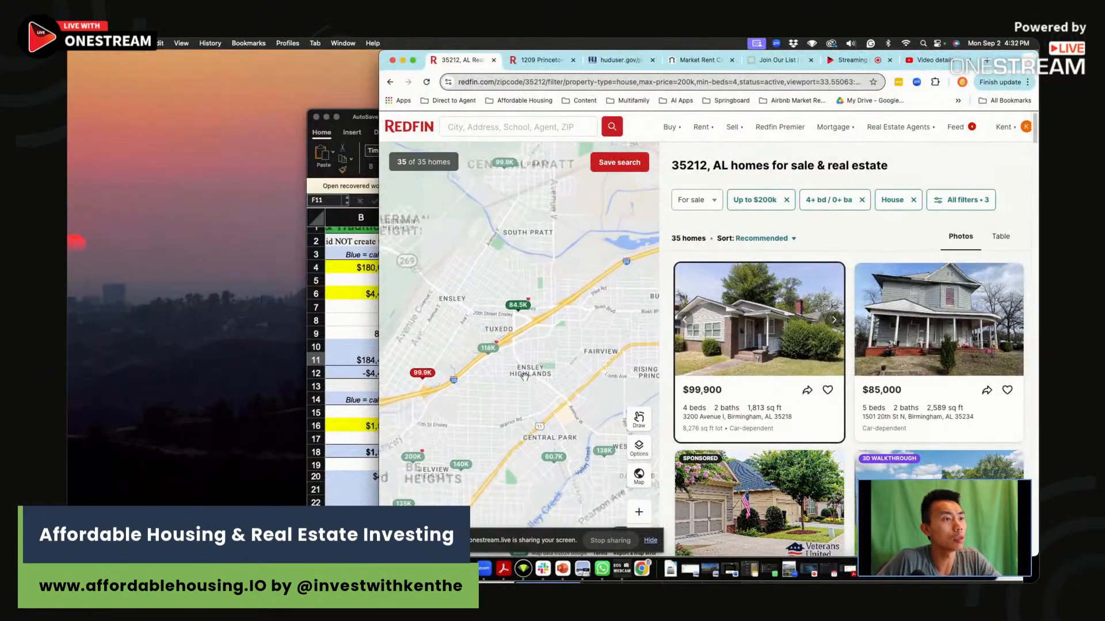
{"action": "left_click_drag", "start_coordinate": [559, 380], "coordinate": [477, 315]}
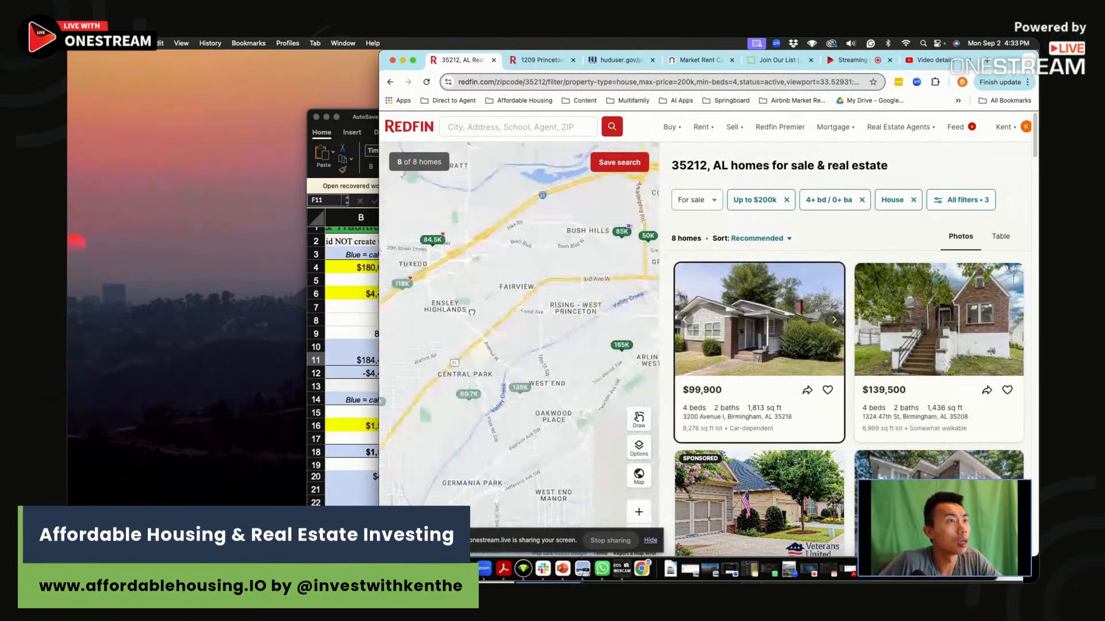
{"action": "left_click", "coordinate": [506, 127]}
{"action": "type", "text": "35212"}
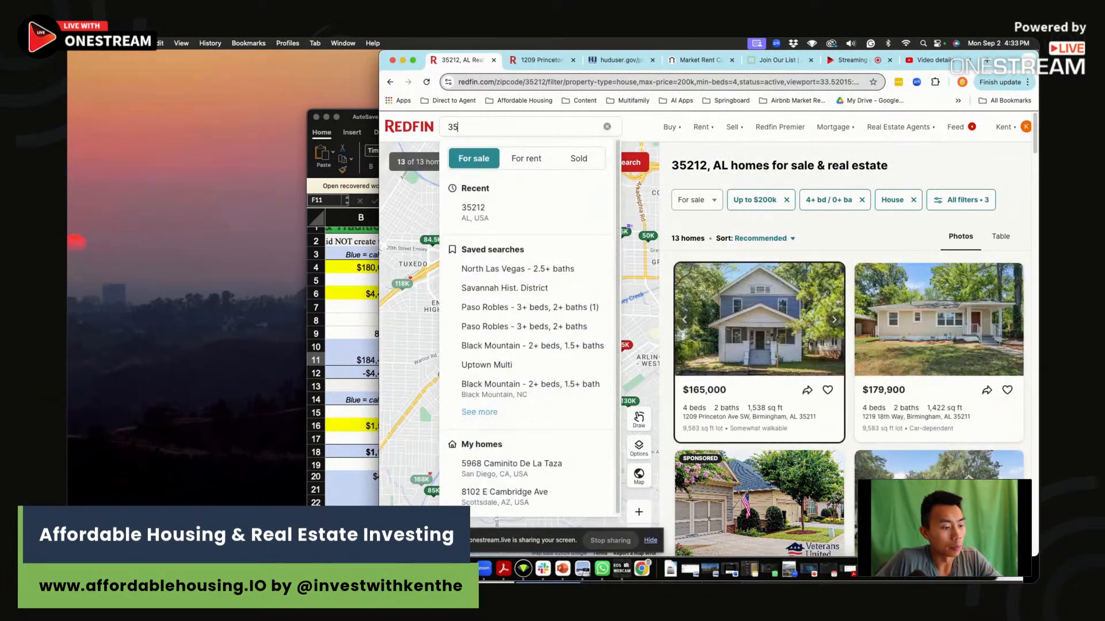
{"action": "left_click", "coordinate": [504, 208]}
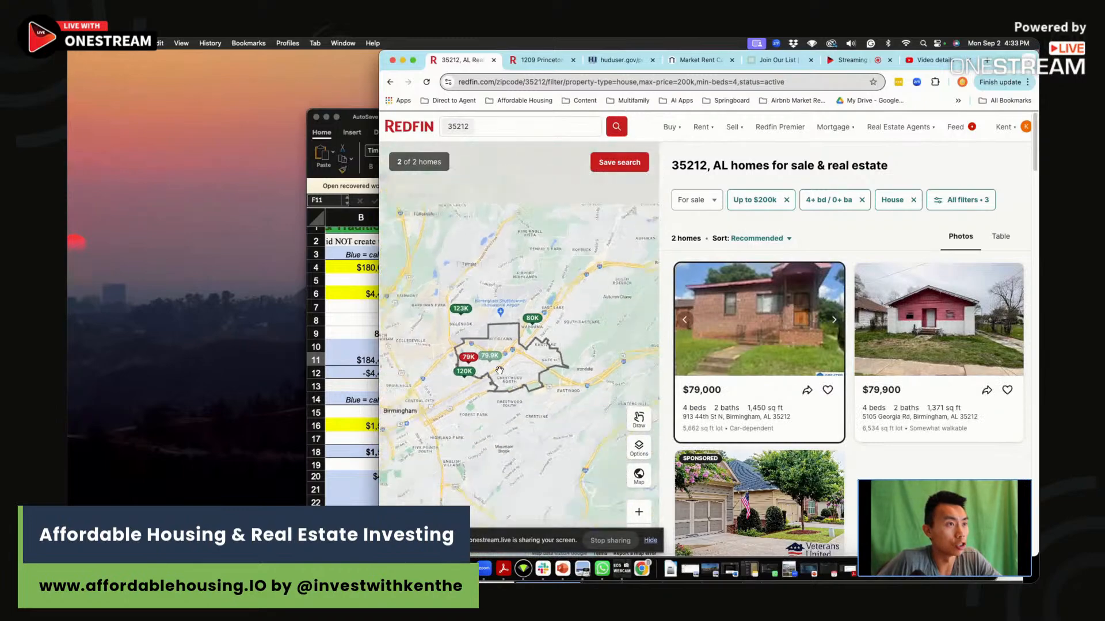
Check the Birmingham listing's ZIP code, search Redfin for homes in 35211 and inspect that area on the map.
{"action": "left_click", "coordinate": [544, 60]}
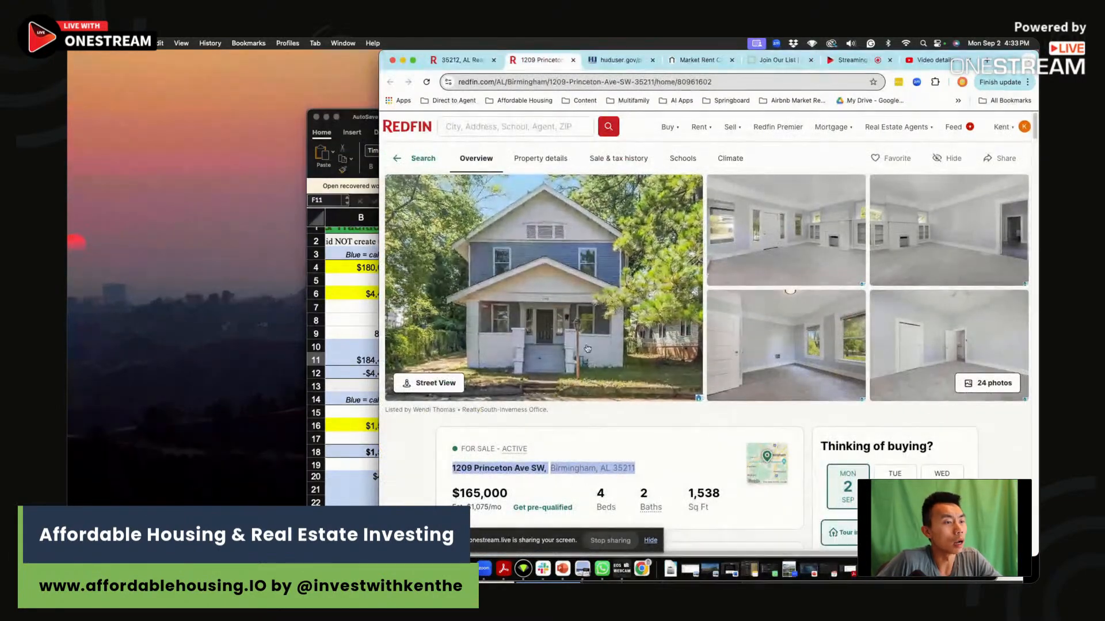
{"action": "left_click", "coordinate": [460, 60]}
{"action": "left_click", "coordinate": [481, 127]}
{"action": "type", "text": "35211"}
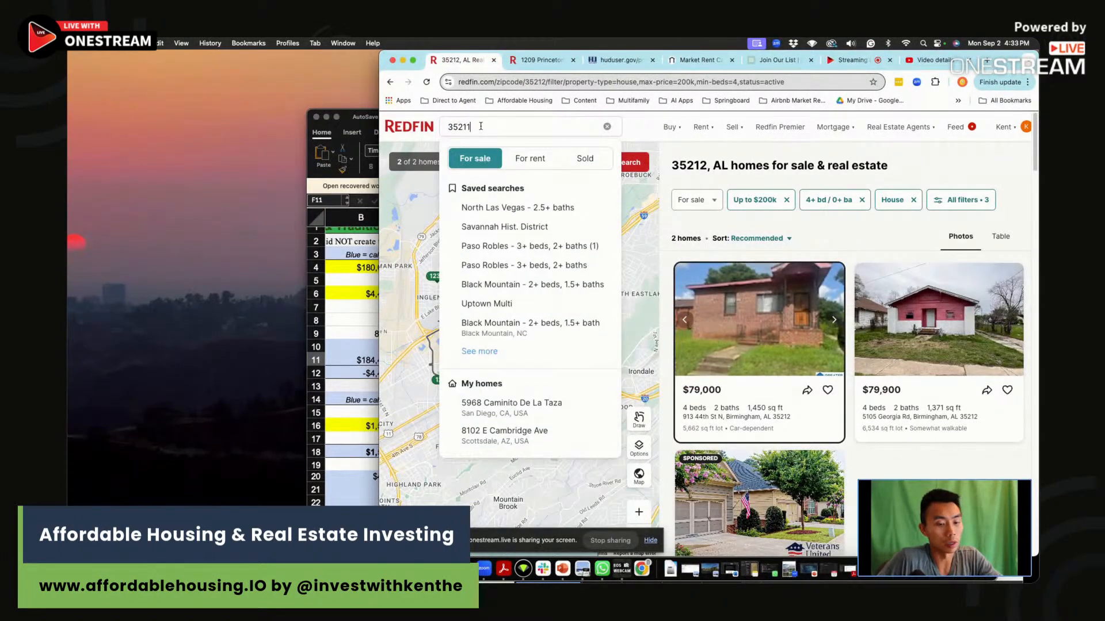
{"action": "left_click", "coordinate": [563, 199]}
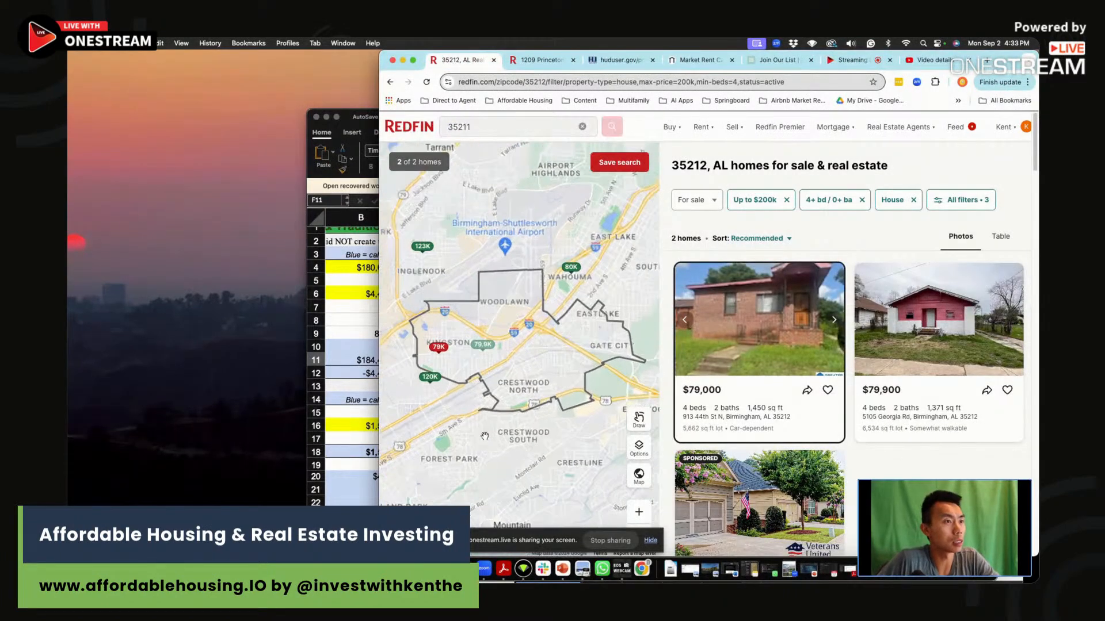
{"action": "scroll", "coordinate": [536, 321], "scroll_direction": "up", "scroll_amount": 5}
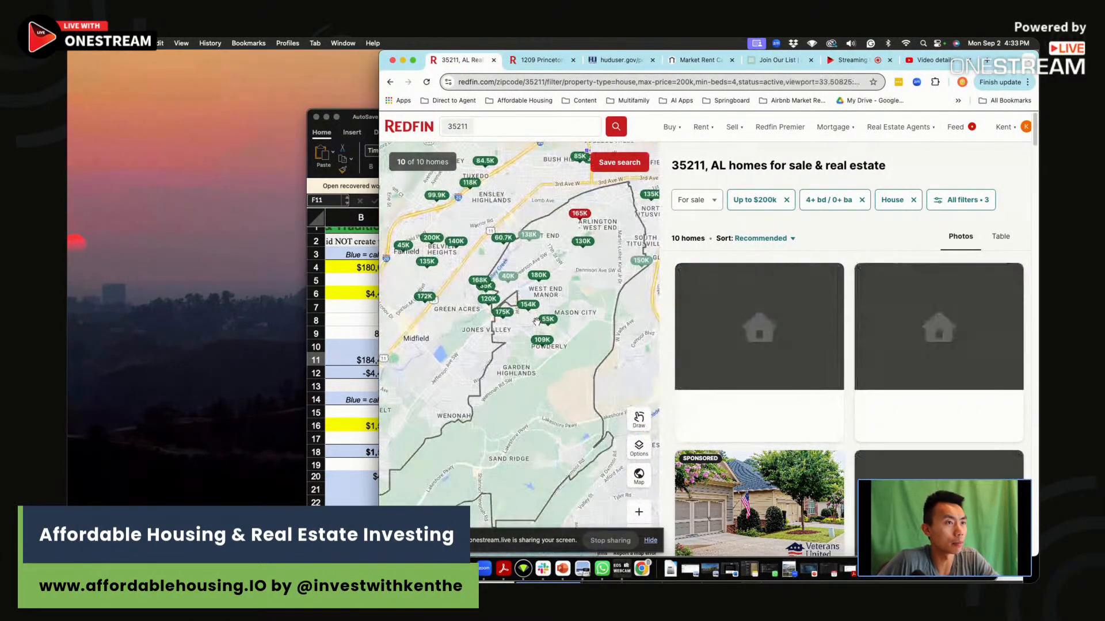
{"action": "left_click_drag", "start_coordinate": [576, 323], "coordinate": [561, 300]}
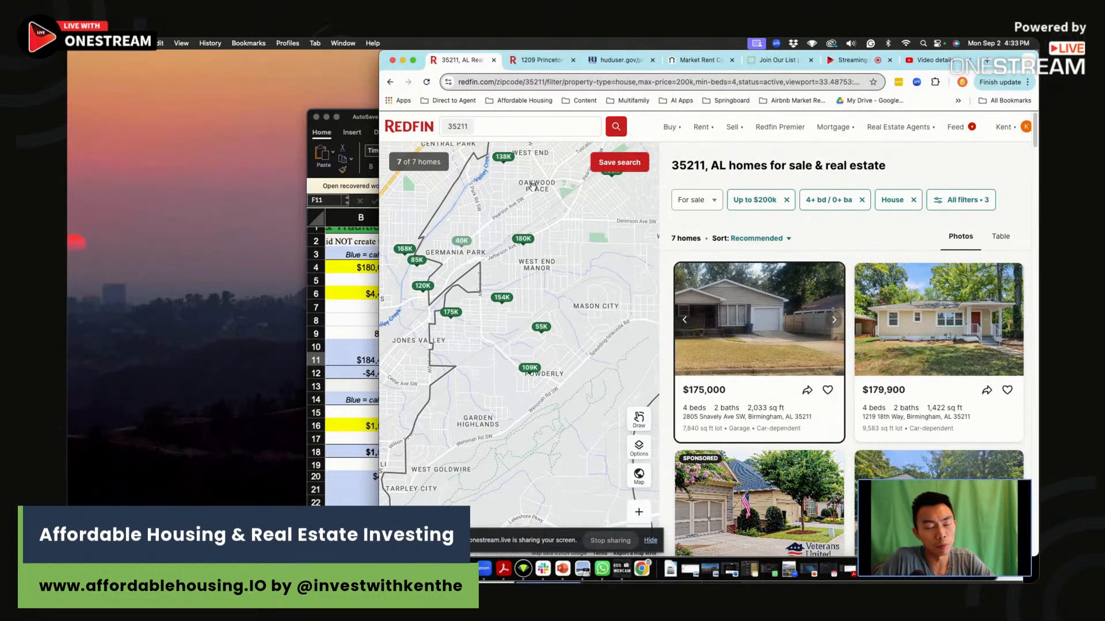
Review the $165,000 Birmingham listing's full photo gallery, then its address, price and summary details.
{"action": "left_click", "coordinate": [543, 65]}
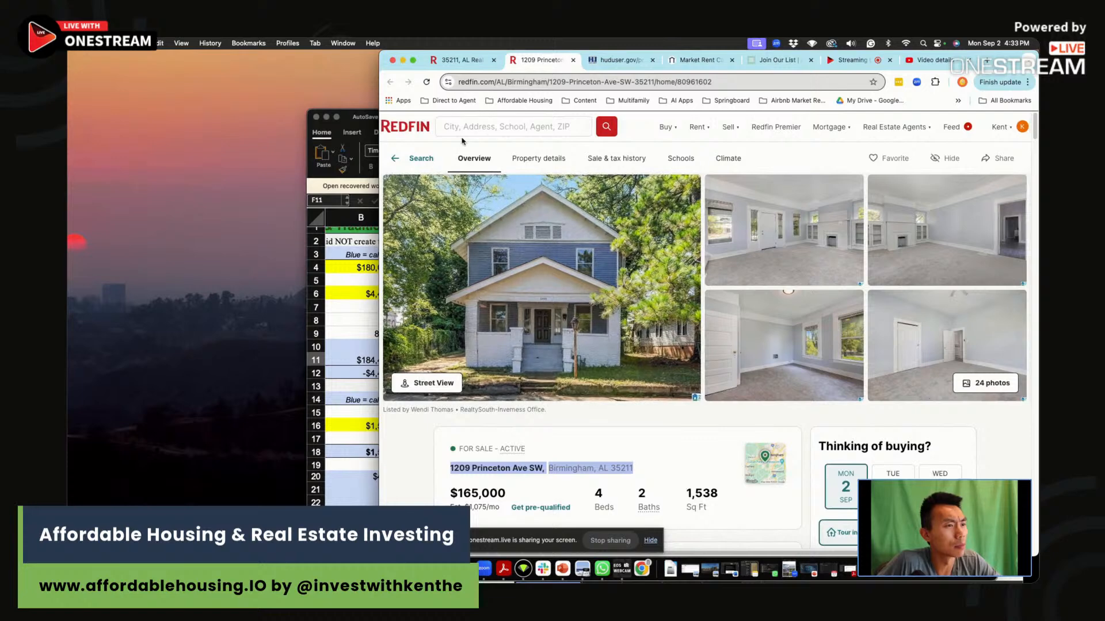
{"action": "left_click_drag", "start_coordinate": [557, 468], "coordinate": [636, 468]}
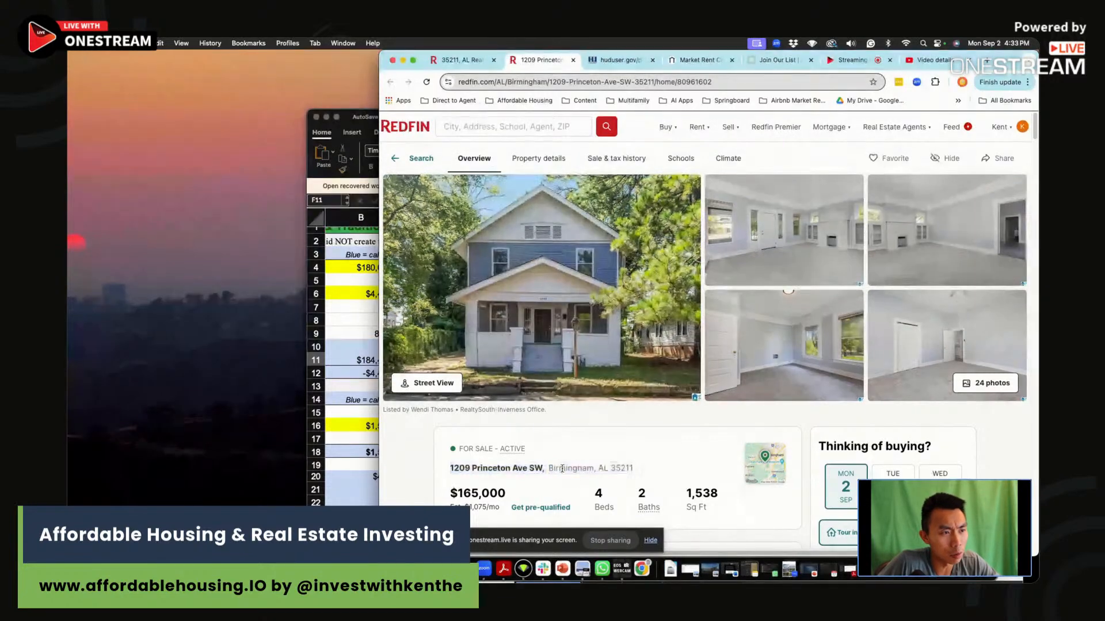
{"action": "left_click", "coordinate": [642, 469]}
{"action": "left_click", "coordinate": [584, 391]}
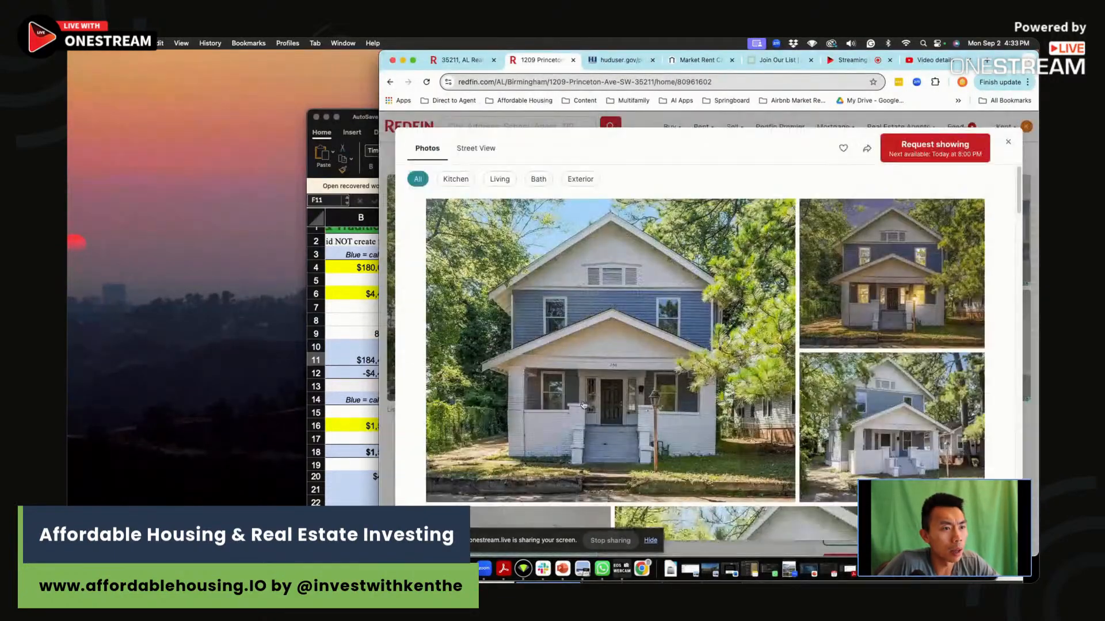
{"action": "scroll", "coordinate": [586, 405], "scroll_direction": "down", "scroll_amount": 5}
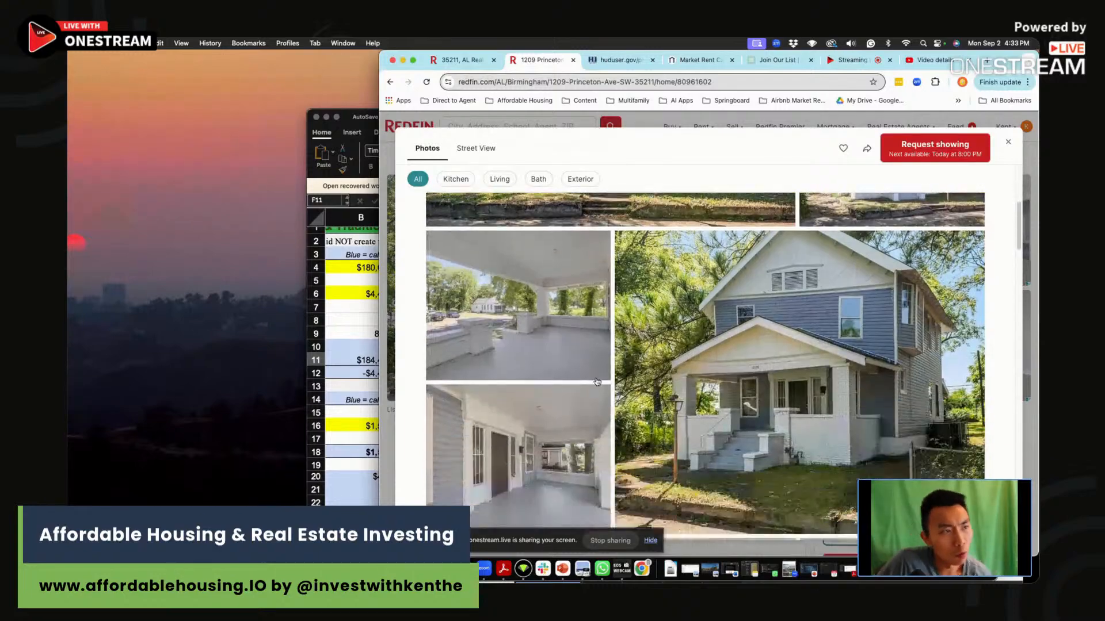
{"action": "scroll", "coordinate": [598, 381], "scroll_direction": "down", "scroll_amount": 3}
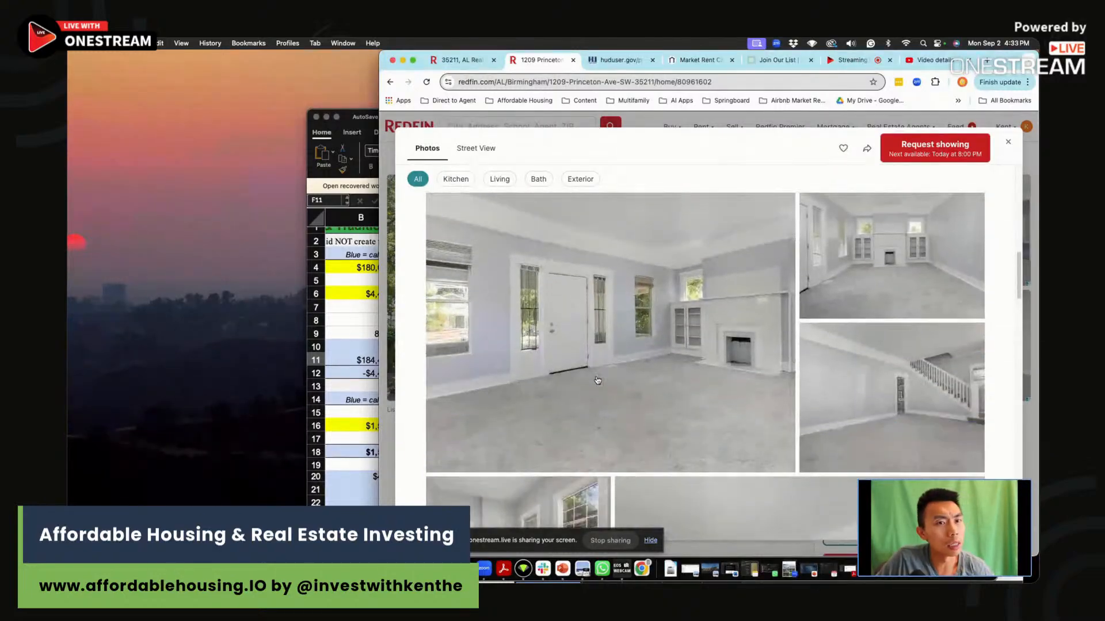
{"action": "scroll", "coordinate": [598, 380], "scroll_direction": "down", "scroll_amount": 6}
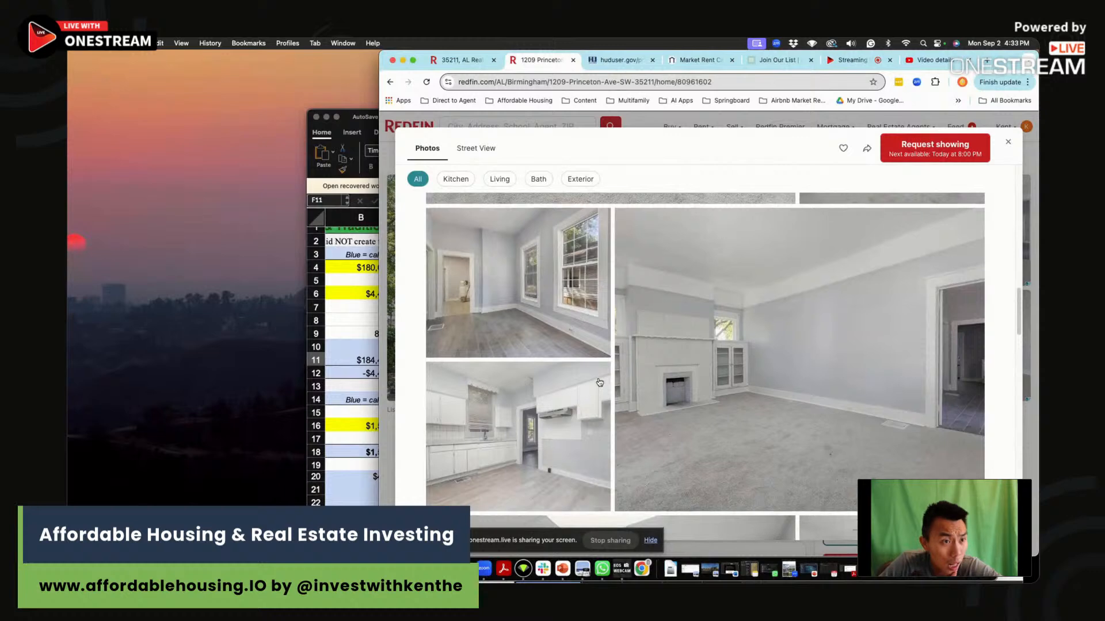
{"action": "scroll", "coordinate": [608, 388], "scroll_direction": "down", "scroll_amount": 4}
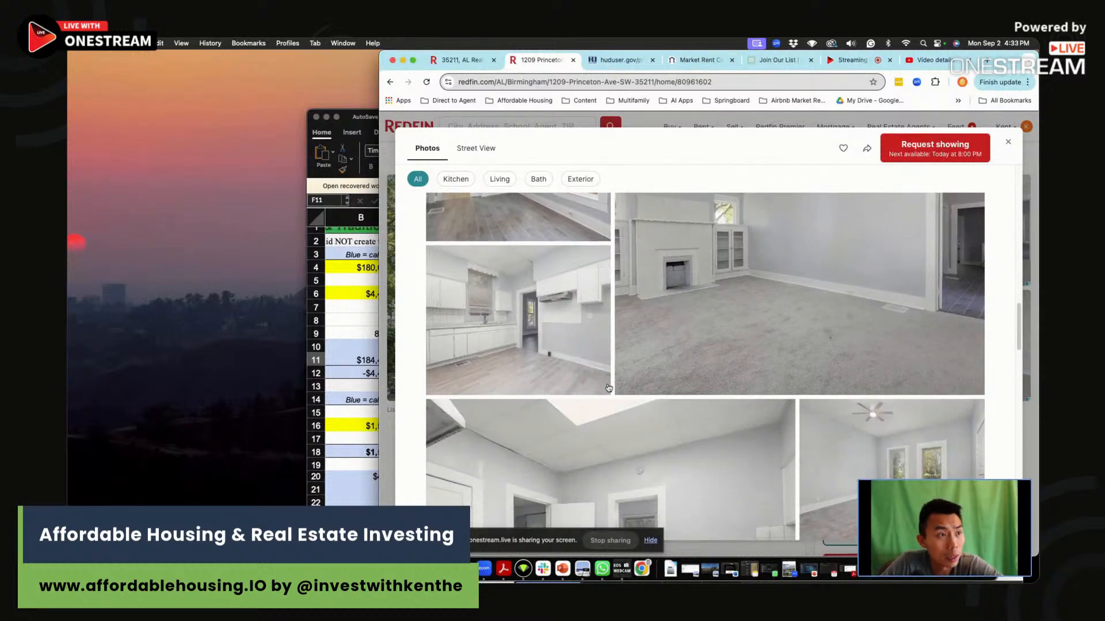
{"action": "scroll", "coordinate": [608, 387], "scroll_direction": "down", "scroll_amount": 2}
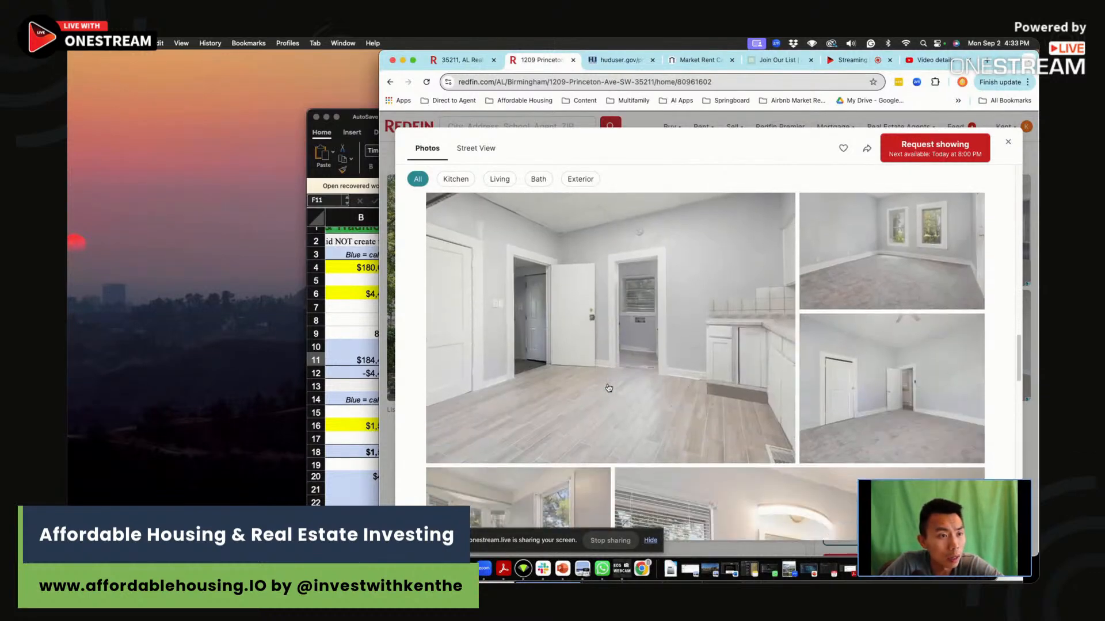
{"action": "scroll", "coordinate": [593, 385], "scroll_direction": "down", "scroll_amount": 5}
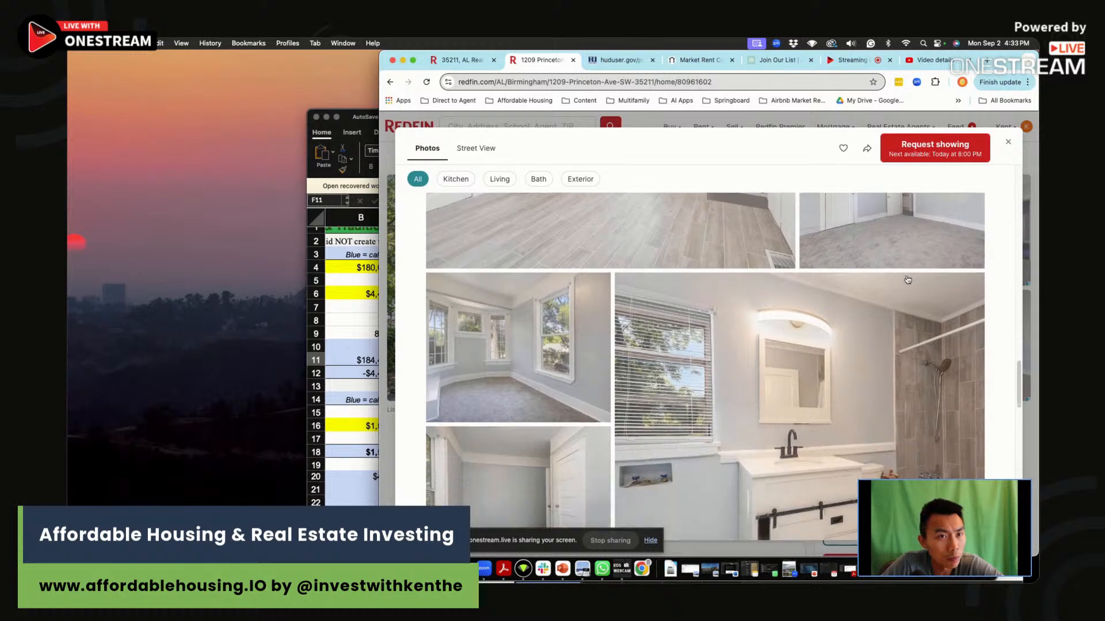
{"action": "scroll", "coordinate": [907, 280], "scroll_direction": "down", "scroll_amount": 3}
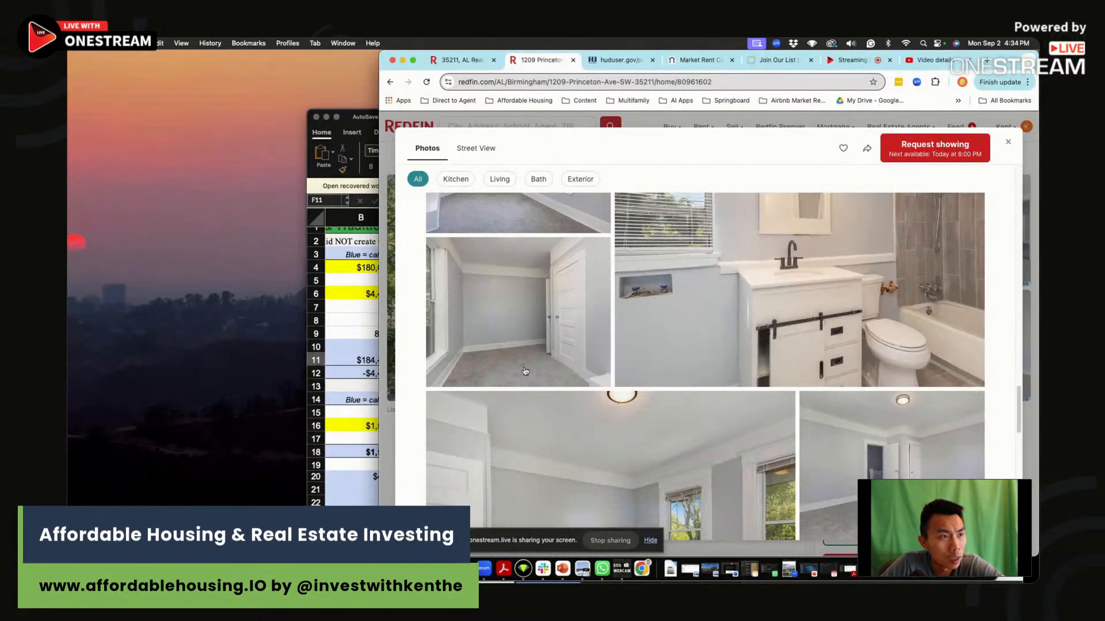
{"action": "scroll", "coordinate": [599, 380], "scroll_direction": "down", "scroll_amount": 5}
{"action": "scroll", "coordinate": [670, 385], "scroll_direction": "down", "scroll_amount": 10}
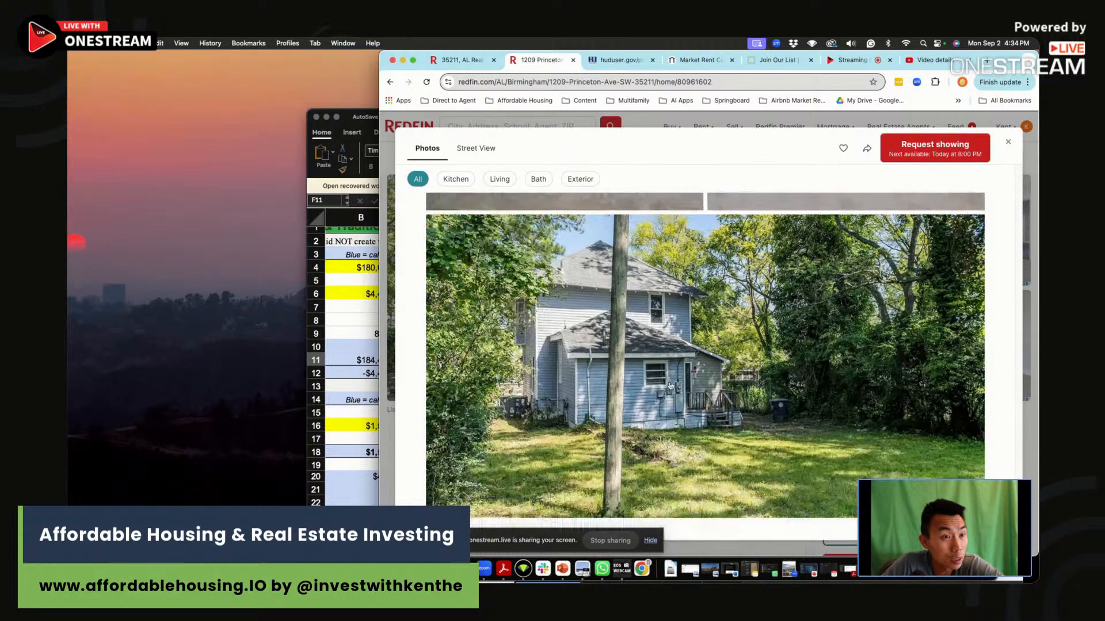
{"action": "left_click", "coordinate": [1008, 141]}
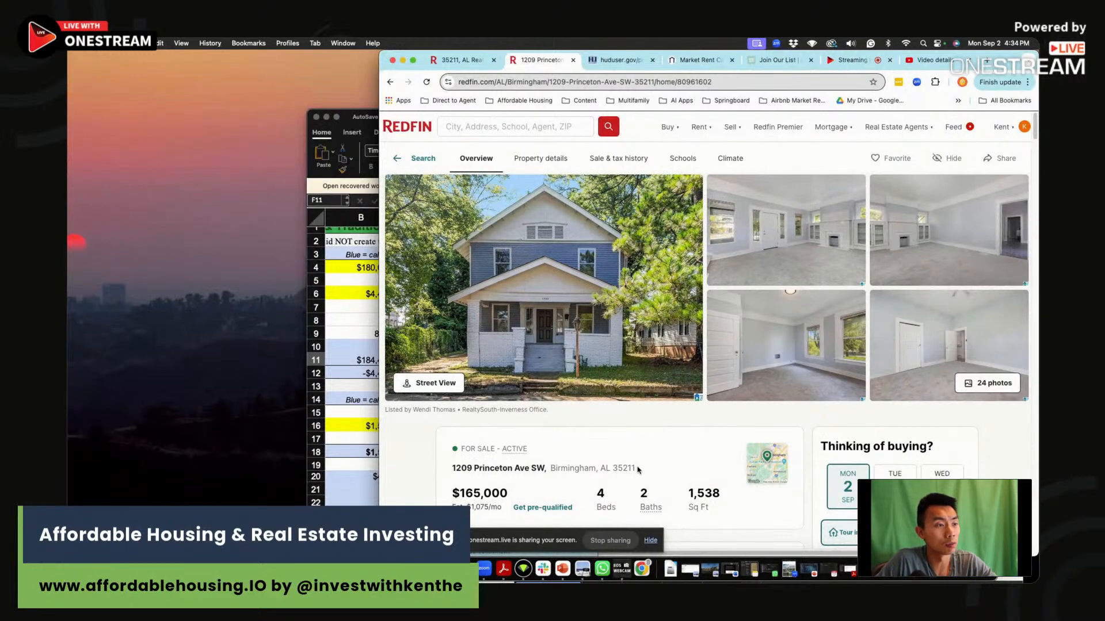
{"action": "triple_click", "coordinate": [457, 473]}
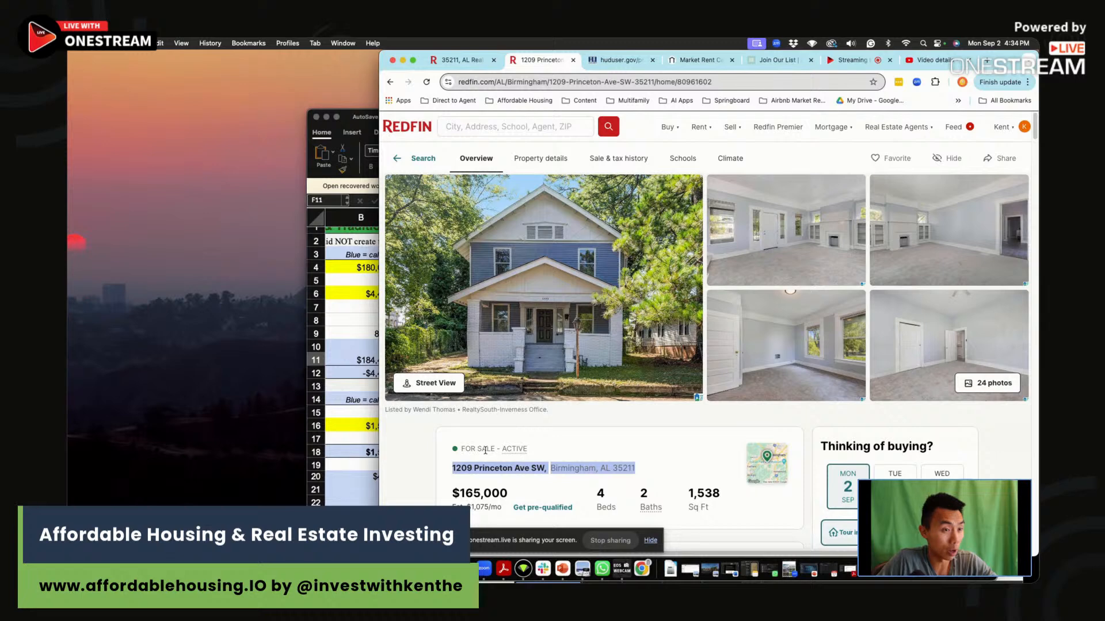
{"action": "scroll", "coordinate": [636, 452], "scroll_direction": "down", "scroll_amount": 5}
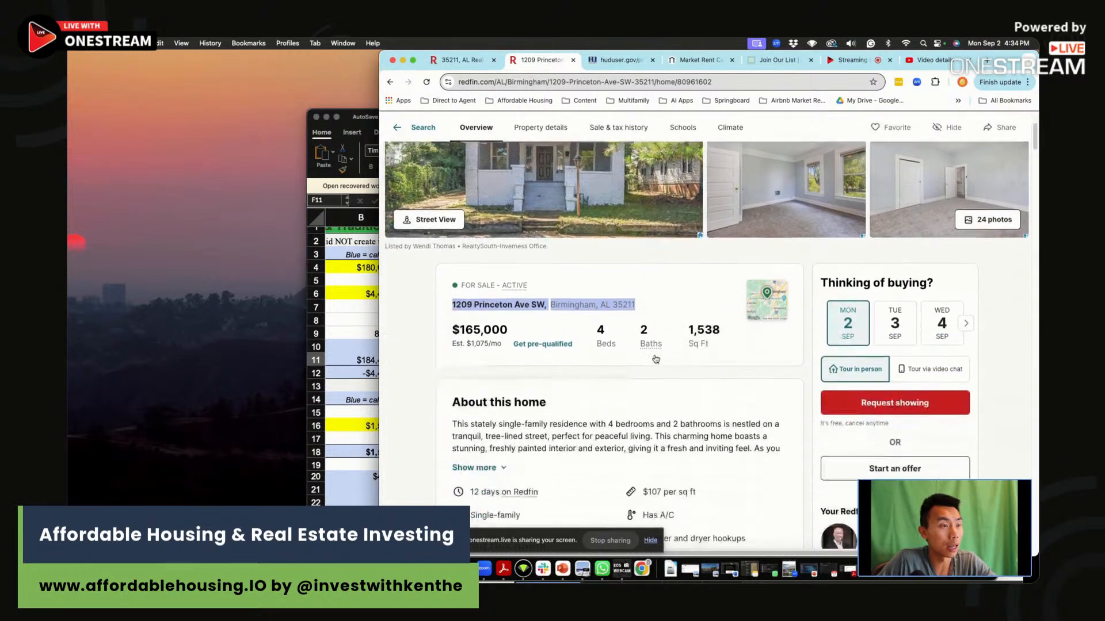
Switch to the Section 8 analysis workbook in Excel and bring its Enter Basics section fully into view.
{"action": "left_click", "coordinate": [369, 377]}
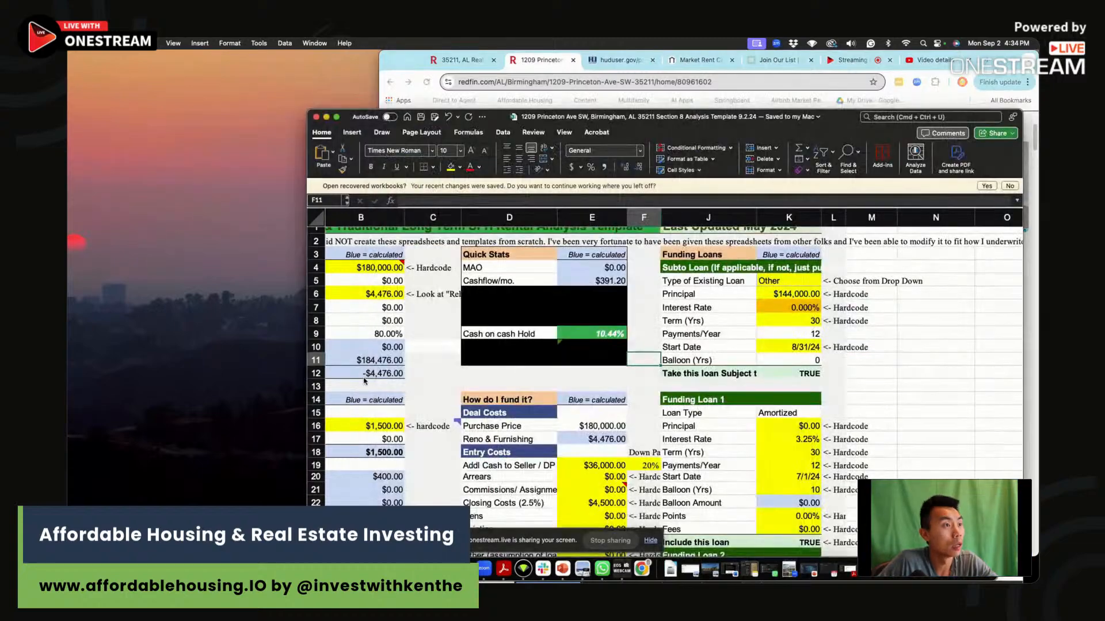
{"action": "scroll", "coordinate": [391, 370], "scroll_direction": "up", "scroll_amount": 1}
{"action": "left_click_drag", "start_coordinate": [327, 88], "coordinate": [247, 42]}
{"action": "left_click", "coordinate": [370, 207]}
{"action": "key", "text": "Left"}
{"action": "key", "text": "Left"}
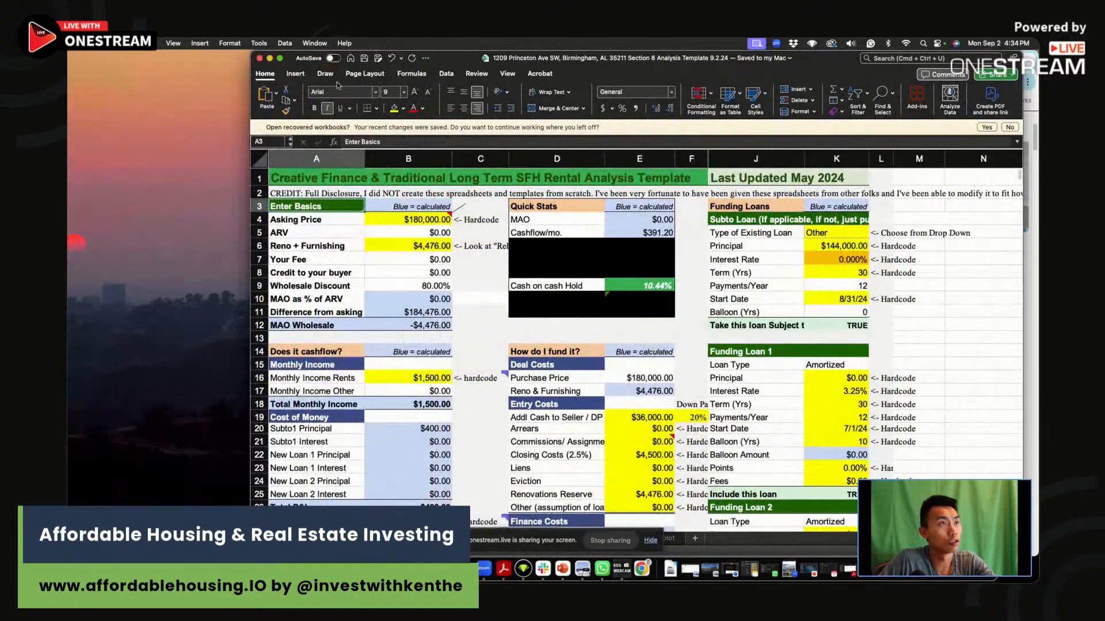
Move the analysis workbook window aside and minimize the other Excel window behind it.
{"action": "left_click_drag", "start_coordinate": [252, 49], "coordinate": [280, 49]}
{"action": "left_click", "coordinate": [460, 220]}
{"action": "mouse_move", "coordinate": [616, 59]}
{"action": "left_mouse_down"}
{"action": "mouse_move", "coordinate": [718, 473]}
{"action": "mouse_move", "coordinate": [591, 84]}
{"action": "mouse_move", "coordinate": [614, 55]}
{"action": "left_mouse_up"}
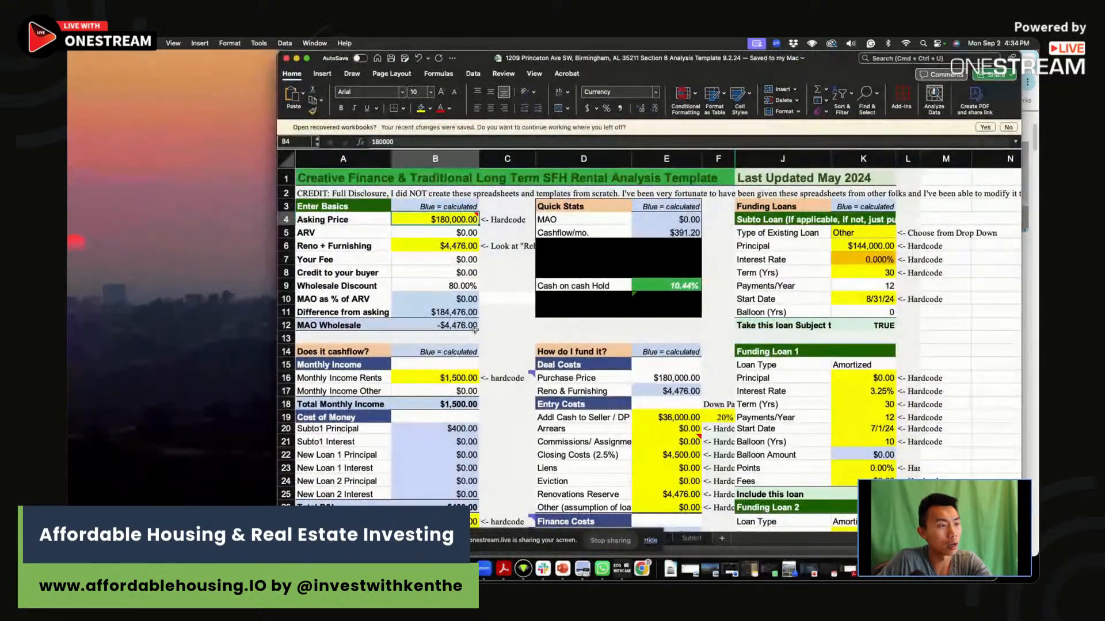
{"action": "left_click_drag", "start_coordinate": [486, 55], "coordinate": [587, 75]}
{"action": "left_click", "coordinate": [331, 263]}
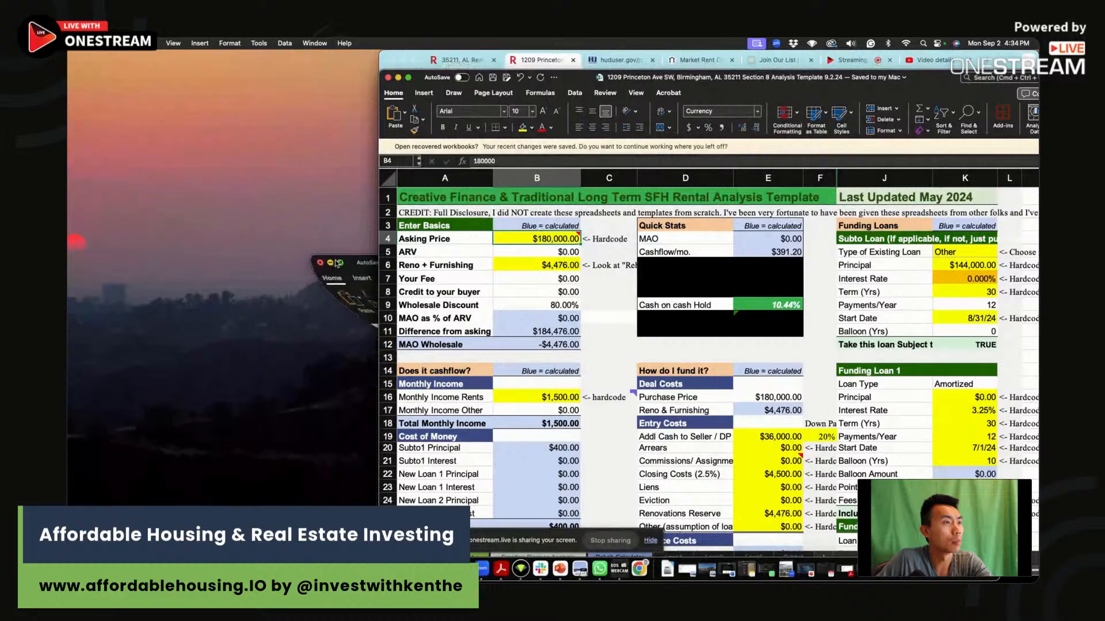
Reposition the workbook window and set the Asking Price in the Enter Basics section to 165,000.
{"action": "left_click_drag", "start_coordinate": [381, 73], "coordinate": [272, 54]}
{"action": "type", "text": "165,000"}
{"action": "left_click", "coordinate": [433, 245]}
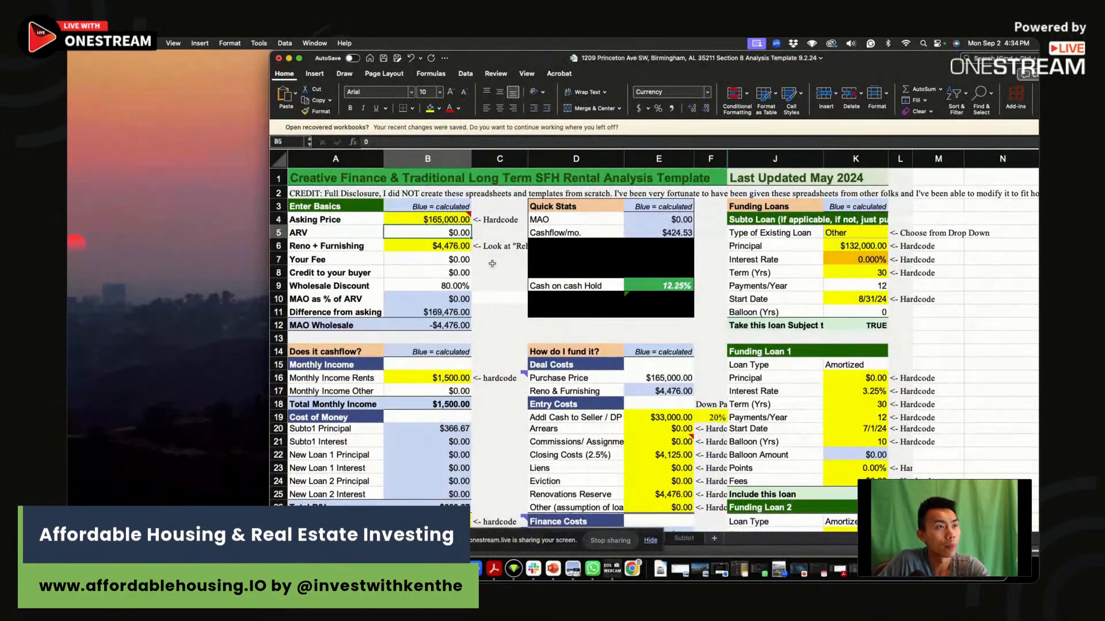
Hide the screen-sharing notice and open the Rehab Calculator sheet.
{"action": "left_click", "coordinate": [651, 540]}
{"action": "left_click", "coordinate": [351, 526]}
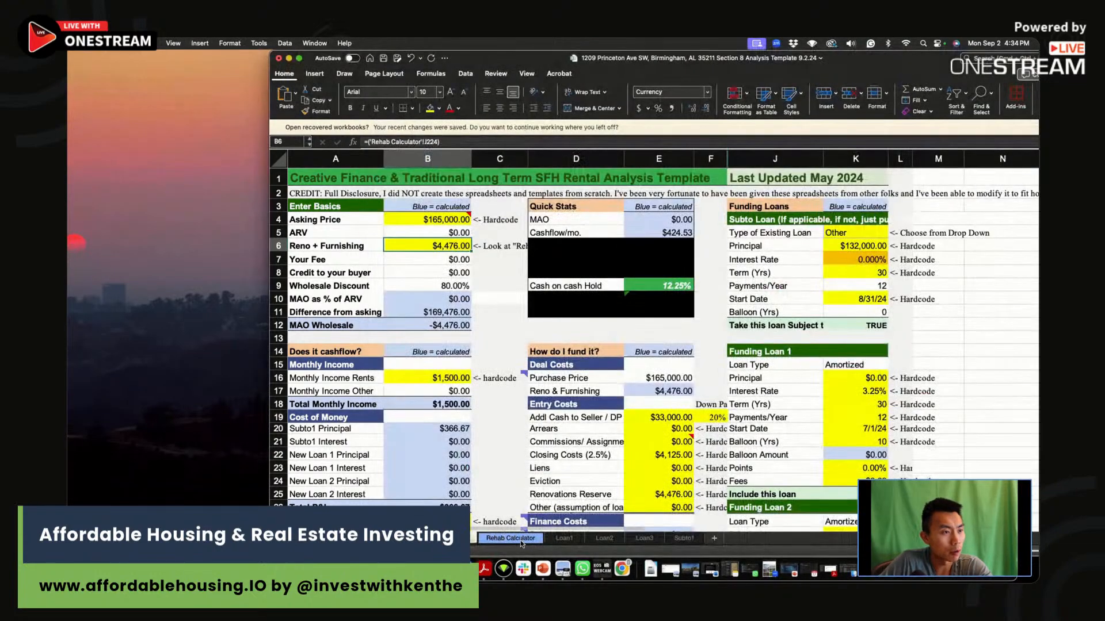
{"action": "left_click", "coordinate": [522, 539]}
Switch to the OneStream studio in the browser and show the live chat.
{"action": "left_click_drag", "start_coordinate": [881, 58], "coordinate": [873, 101]}
{"action": "left_click", "coordinate": [852, 61]}
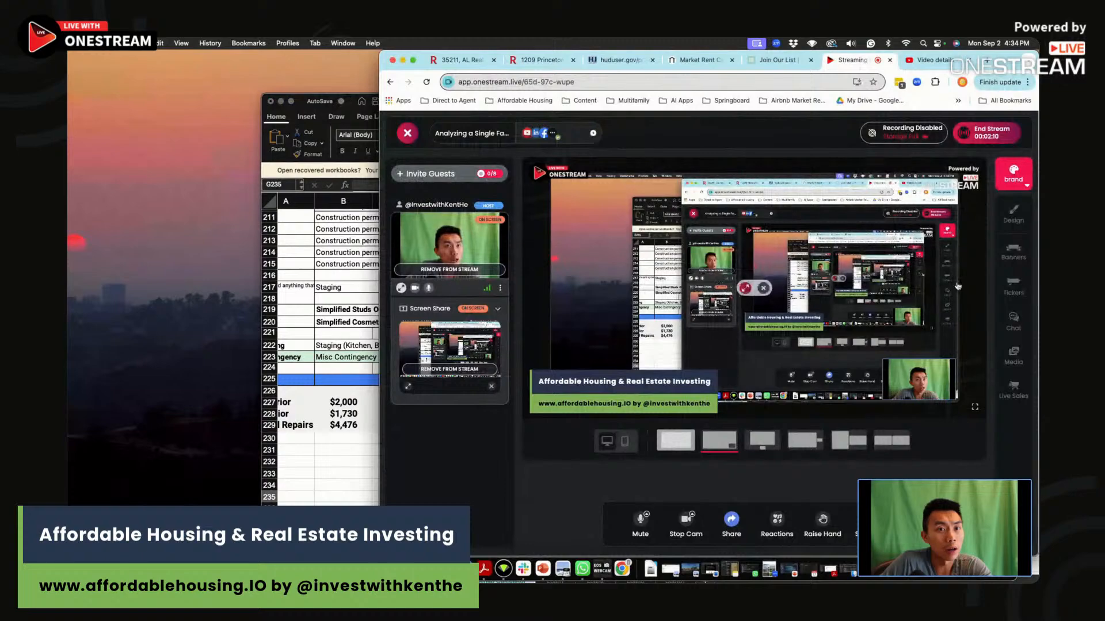
{"action": "left_click", "coordinate": [1008, 320]}
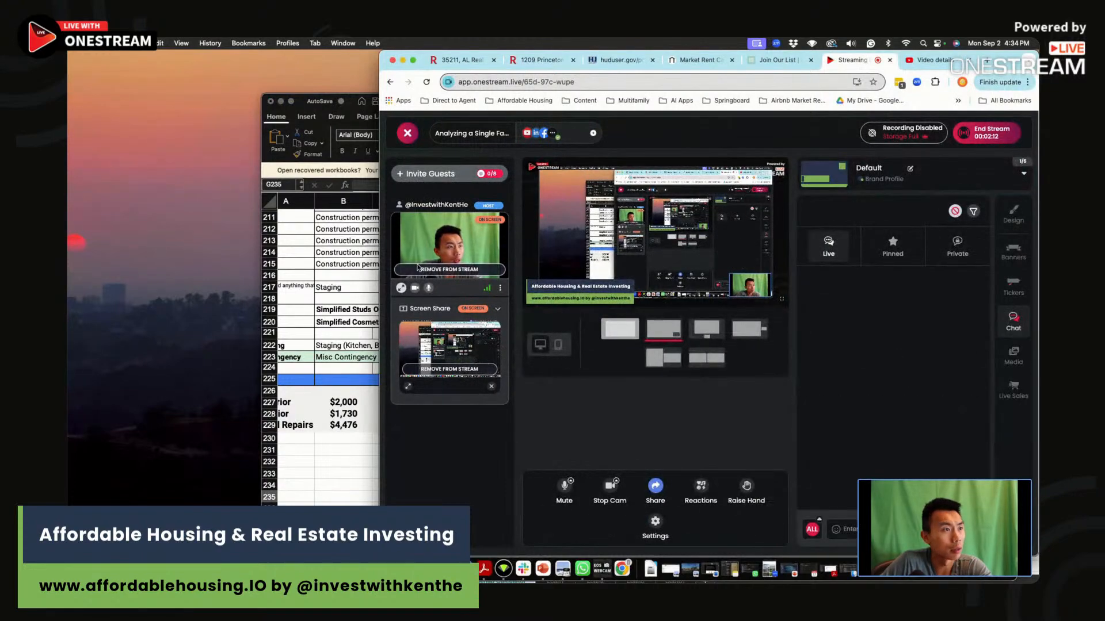
Bring the analysis workbook forward briefly, return to the OneStream studio and unmute the microphone.
{"action": "left_click", "coordinate": [358, 334]}
{"action": "scroll", "coordinate": [480, 382], "scroll_direction": "up", "scroll_amount": 10}
{"action": "scroll", "coordinate": [497, 375], "scroll_direction": "up", "scroll_amount": 6}
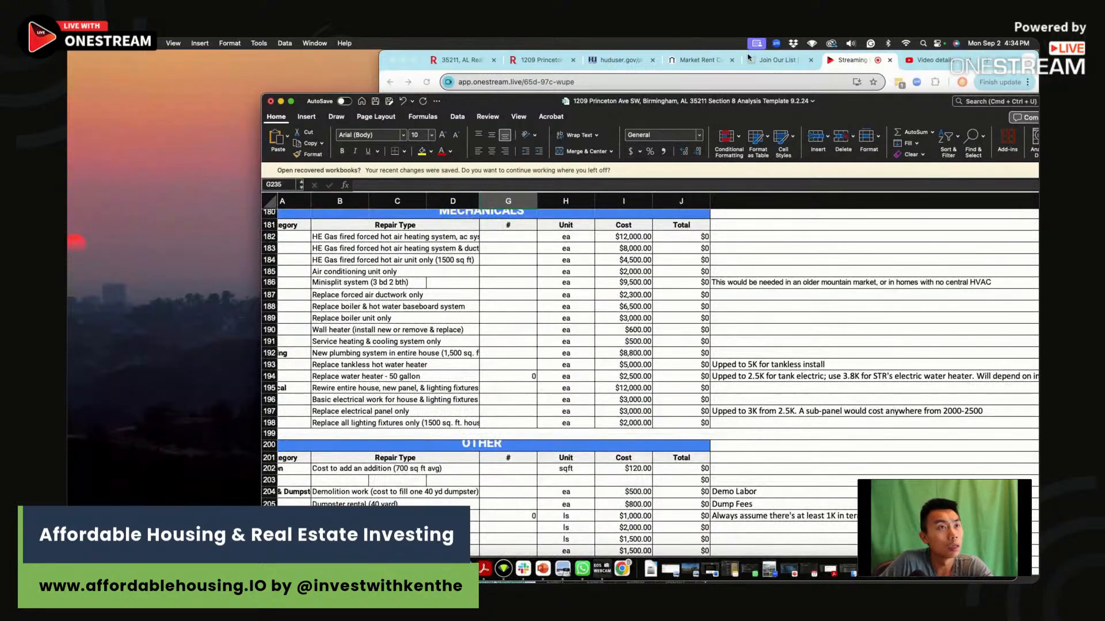
{"action": "left_click", "coordinate": [879, 60]}
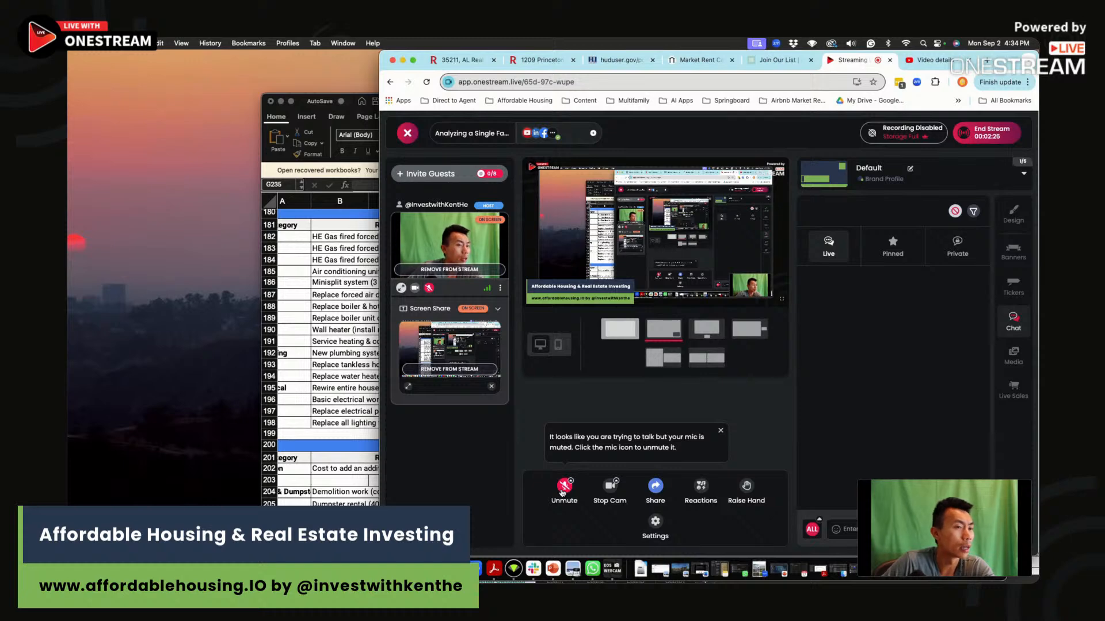
{"action": "left_click", "coordinate": [563, 487]}
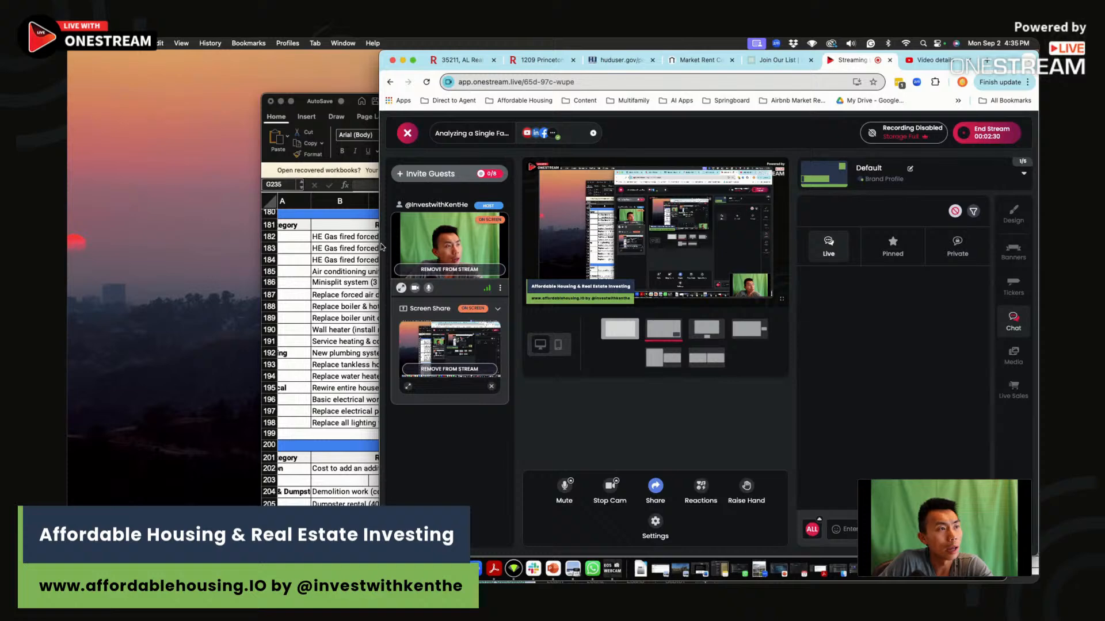
Widen the browser window, open the property's Redfin listing and clear the selection on its address.
{"action": "left_click_drag", "start_coordinate": [381, 246], "coordinate": [309, 247]}
{"action": "left_click", "coordinate": [483, 60]}
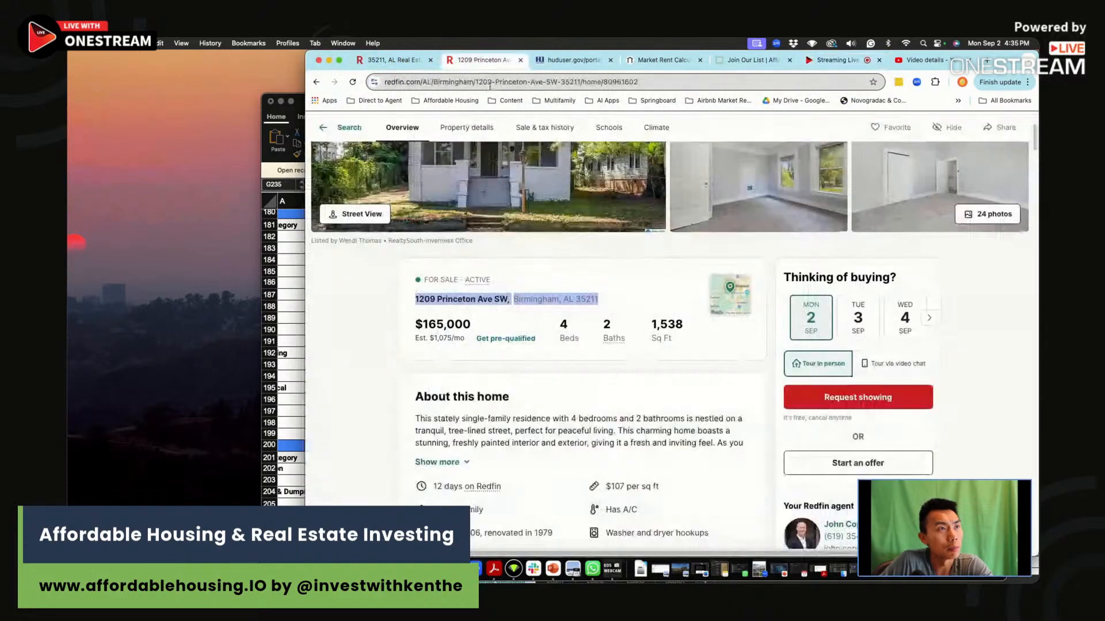
{"action": "left_click_drag", "start_coordinate": [437, 299], "coordinate": [461, 303]}
{"action": "left_click", "coordinate": [462, 304]}
{"action": "scroll", "coordinate": [519, 446], "scroll_direction": "up", "scroll_amount": 1}
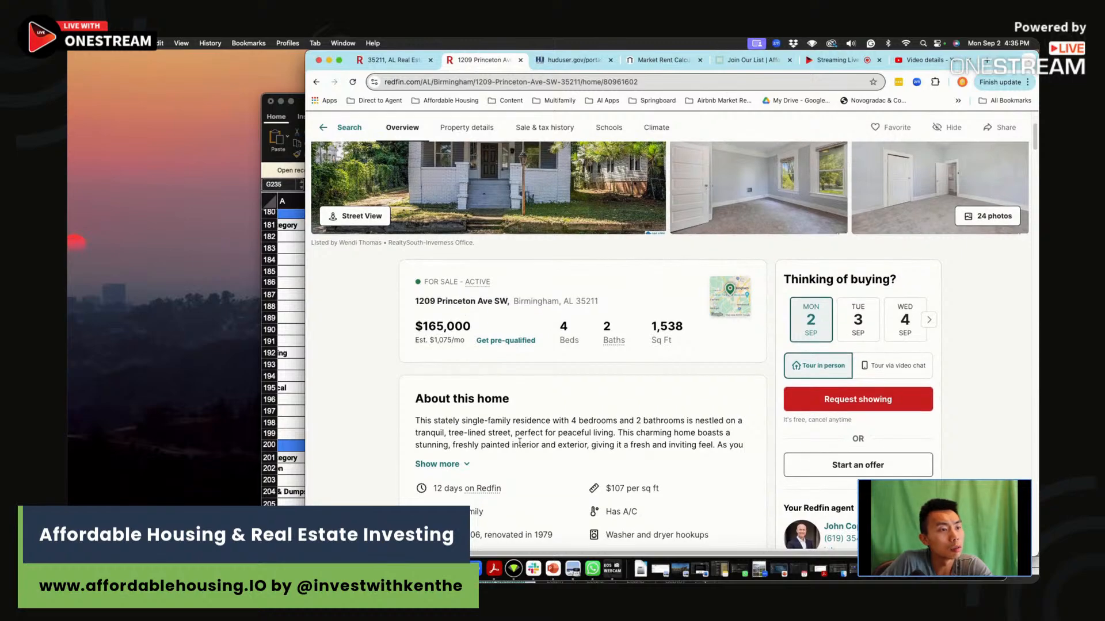
Switch to the analysis workbook and highlight the Roof repair/patch (hard) entry in the Exterior section.
{"action": "key", "text": "super+Tab"}
{"action": "scroll", "coordinate": [510, 374], "scroll_direction": "up", "scroll_amount": 14}
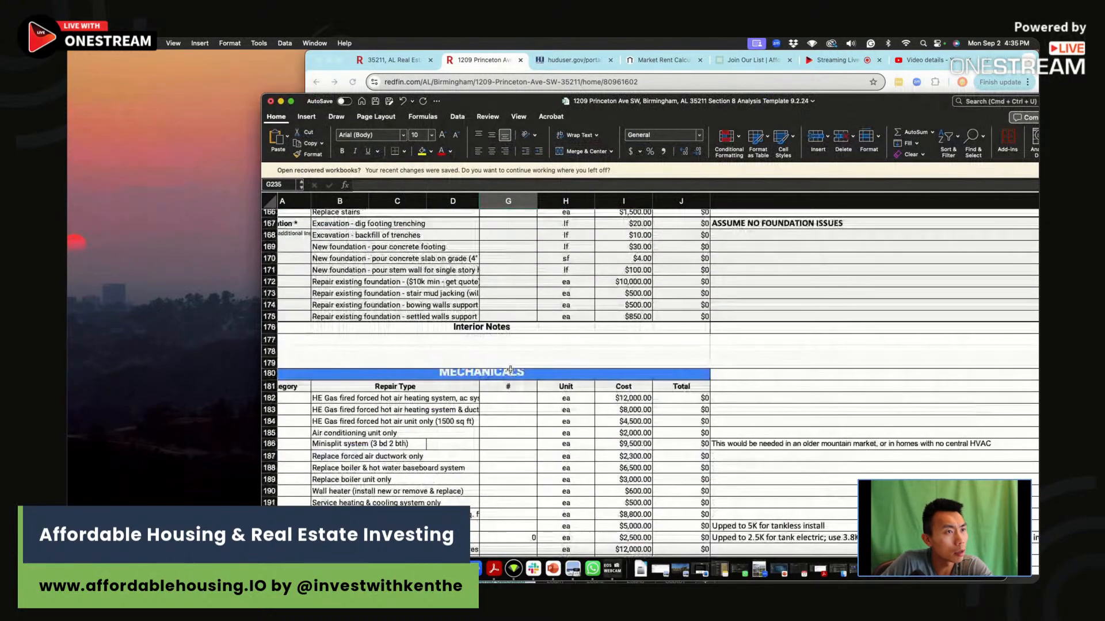
{"action": "scroll", "coordinate": [509, 374], "scroll_direction": "up", "scroll_amount": 20}
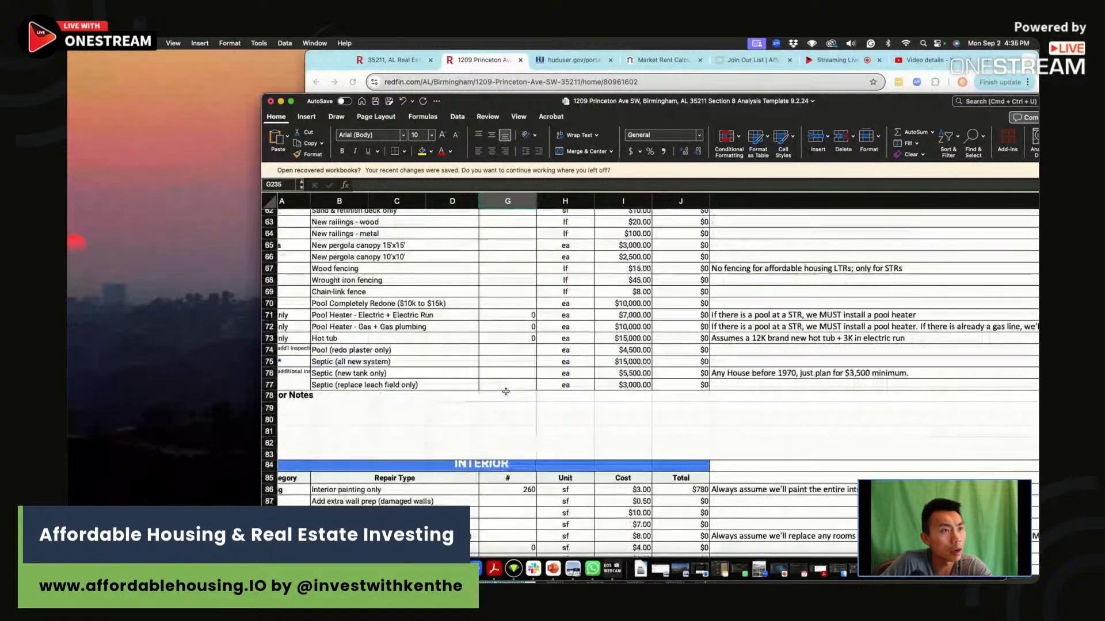
{"action": "scroll", "coordinate": [504, 400], "scroll_direction": "up", "scroll_amount": 10}
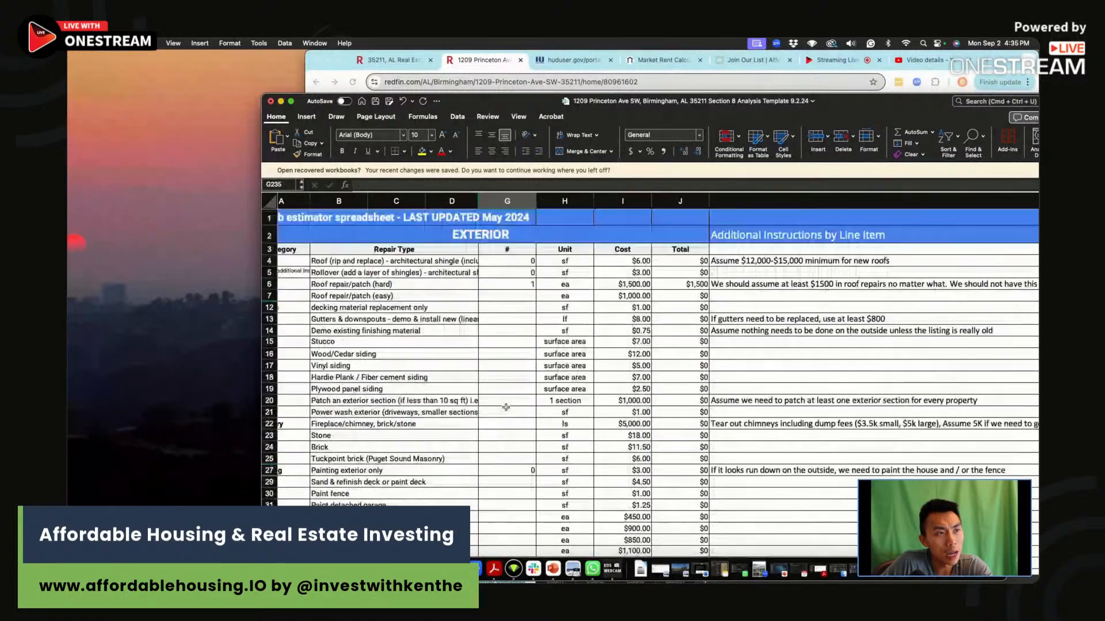
{"action": "left_click", "coordinate": [521, 284]}
{"action": "scroll", "coordinate": [530, 372], "scroll_direction": "left", "scroll_amount": 2}
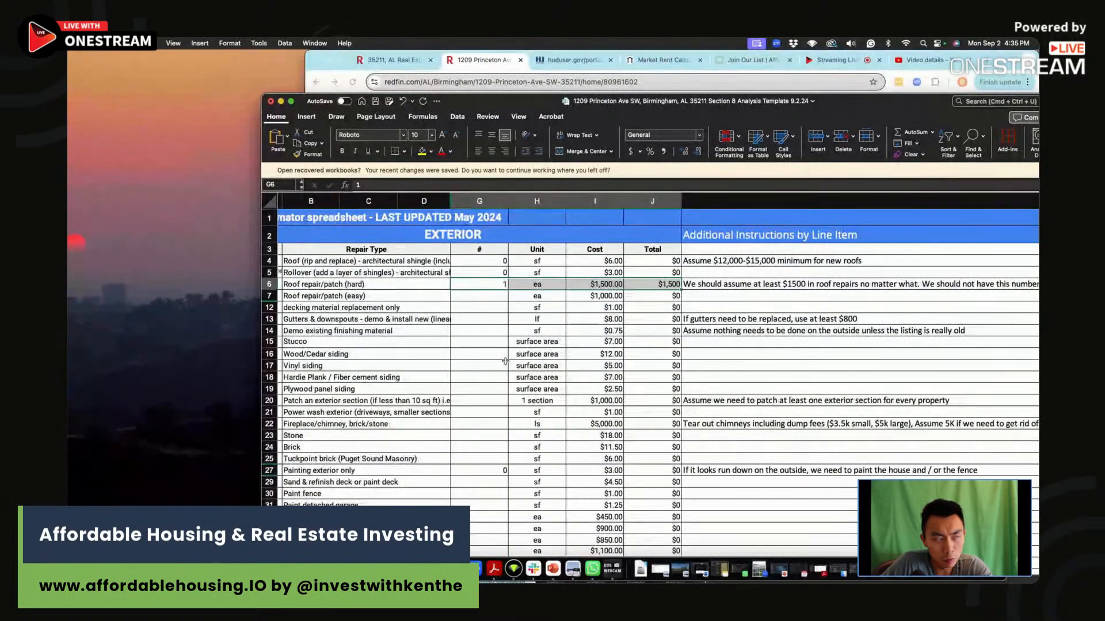
Highlight the Clean up landscaping & yard only line in row 46, including its instruction note.
{"action": "left_click", "coordinate": [545, 473]}
{"action": "scroll", "coordinate": [518, 443], "scroll_direction": "down", "scroll_amount": 8}
{"action": "scroll", "coordinate": [518, 443], "scroll_direction": "right", "scroll_amount": 1}
{"action": "left_click_drag", "start_coordinate": [500, 429], "coordinate": [651, 424]}
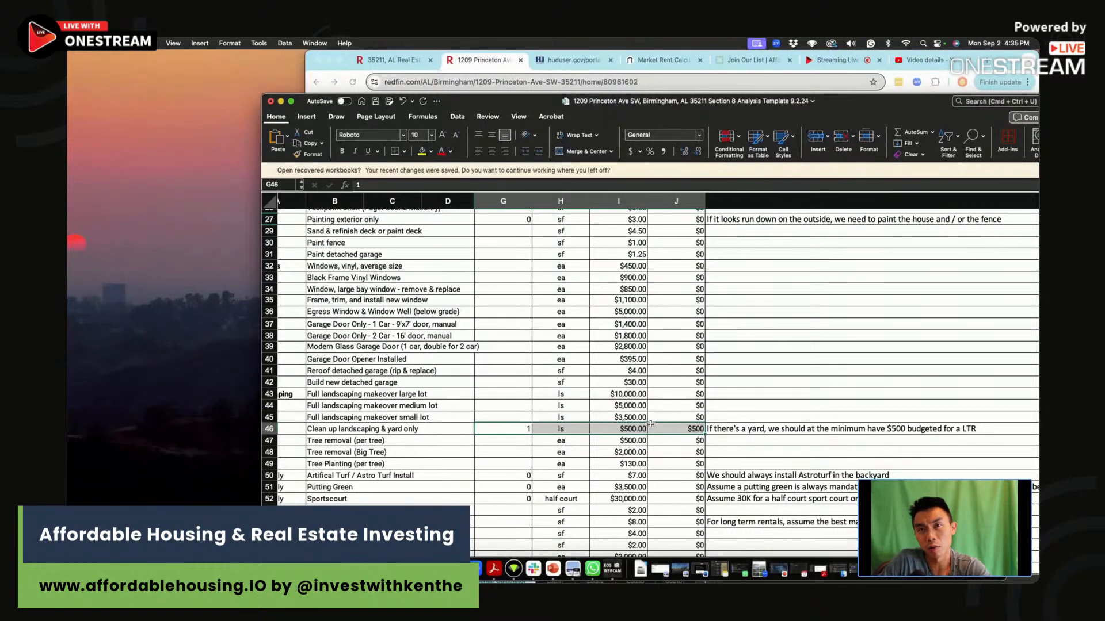
{"action": "scroll", "coordinate": [650, 424], "scroll_direction": "left", "scroll_amount": 2}
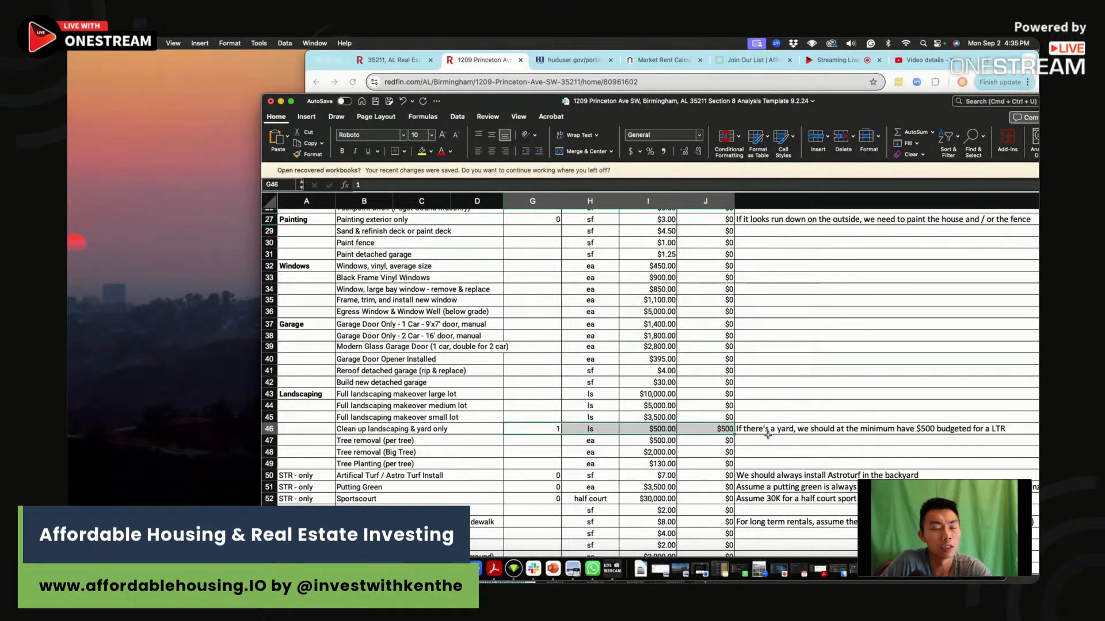
{"action": "left_click_drag", "start_coordinate": [520, 425], "coordinate": [760, 426]}
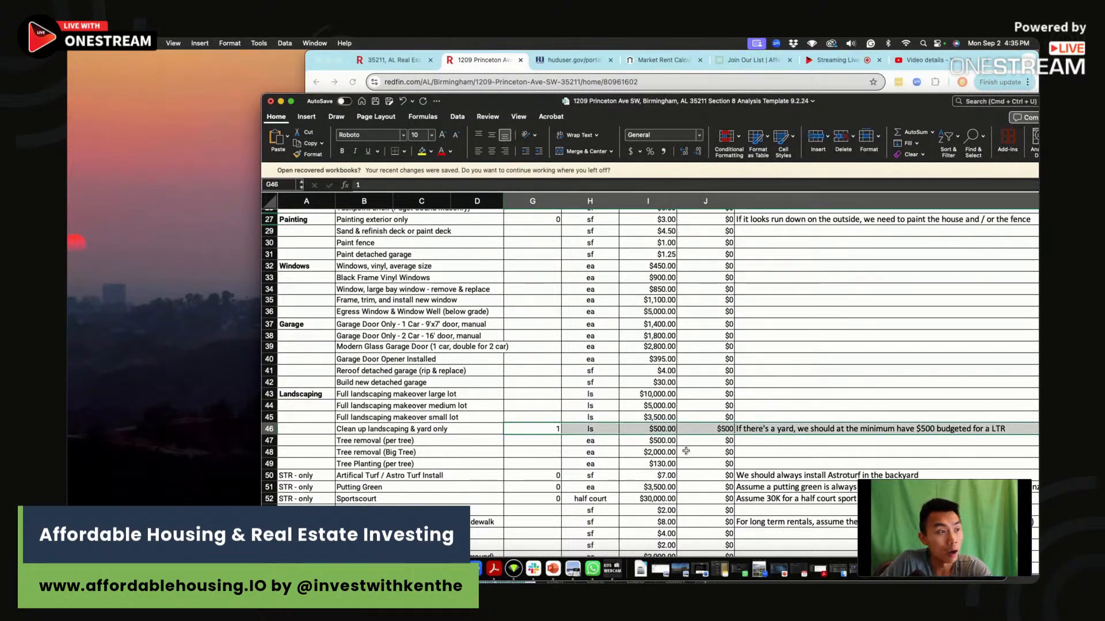
{"action": "left_click_drag", "start_coordinate": [540, 429], "coordinate": [747, 424]}
Check the square footage on the Redfin listing and set the Interior painting only quantity to =.2*1538.
{"action": "scroll", "coordinate": [506, 460], "scroll_direction": "down", "scroll_amount": 10}
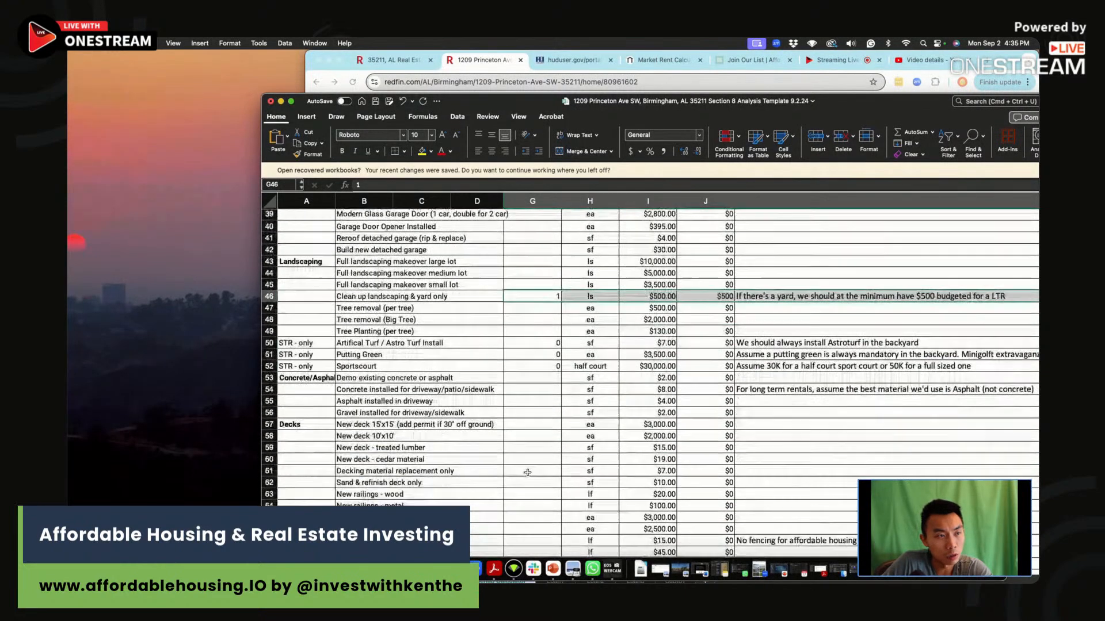
{"action": "scroll", "coordinate": [506, 459], "scroll_direction": "down", "scroll_amount": 2}
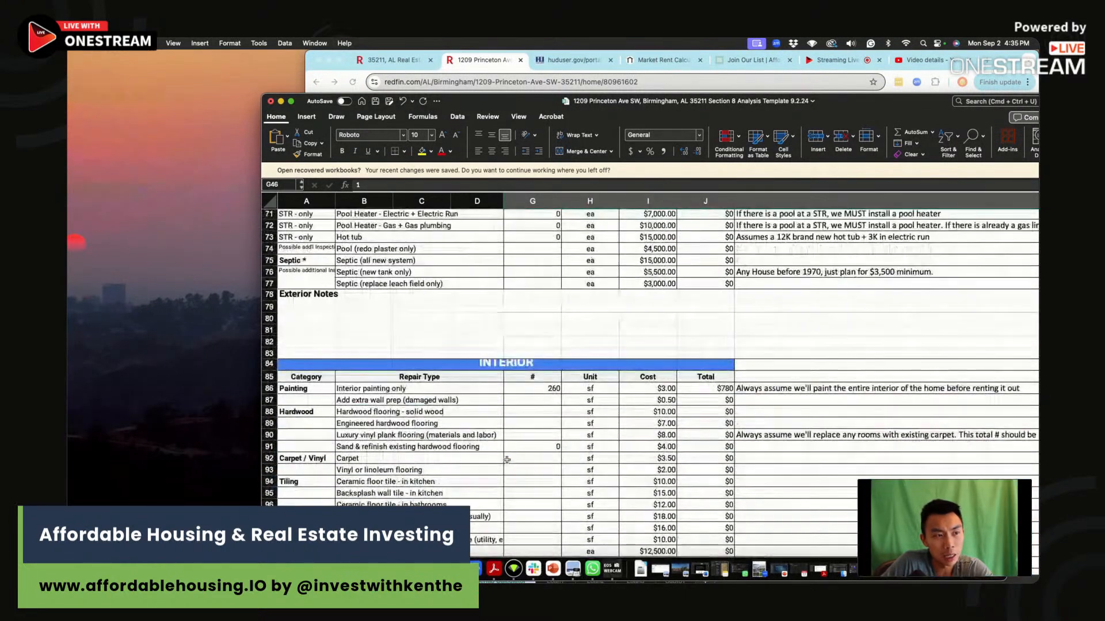
{"action": "left_click", "coordinate": [538, 389]}
{"action": "left_click", "coordinate": [513, 70]}
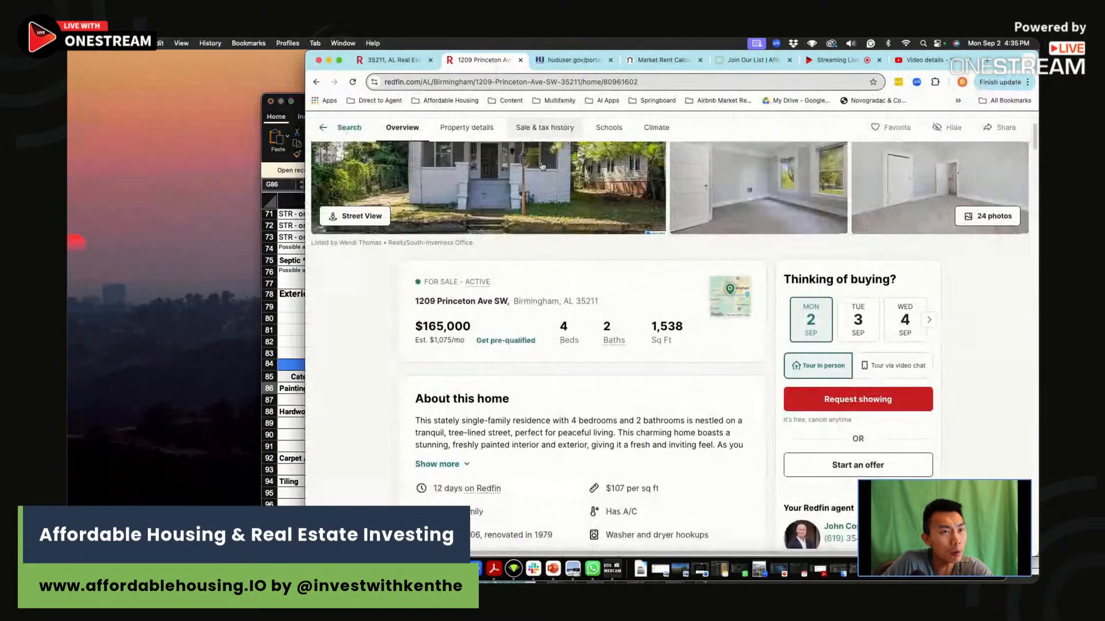
{"action": "left_click", "coordinate": [281, 424]}
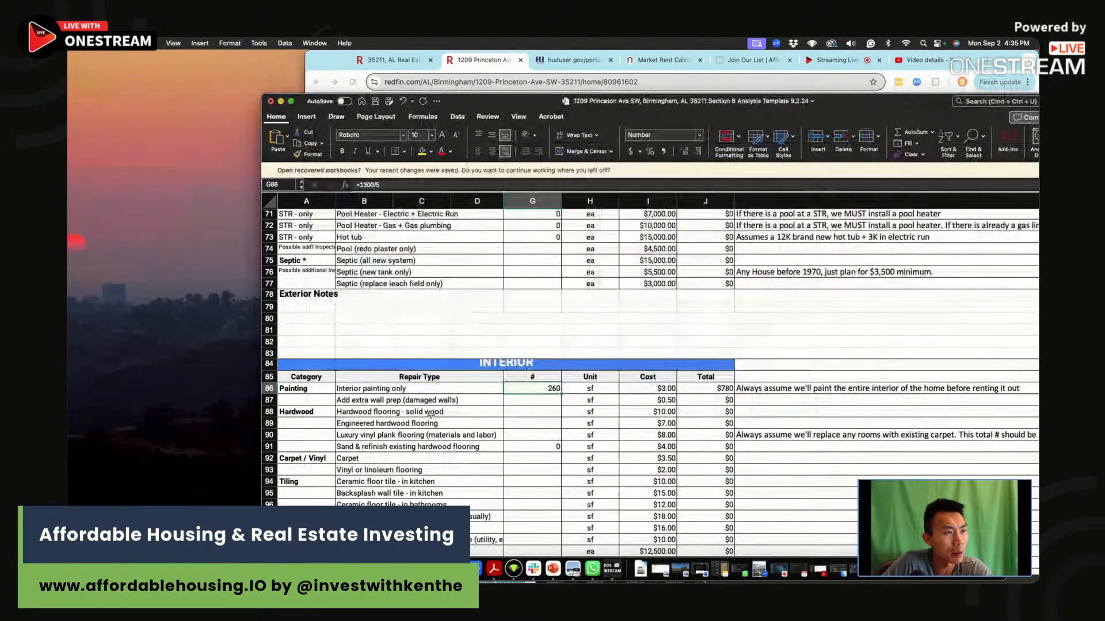
{"action": "left_click", "coordinate": [471, 65]}
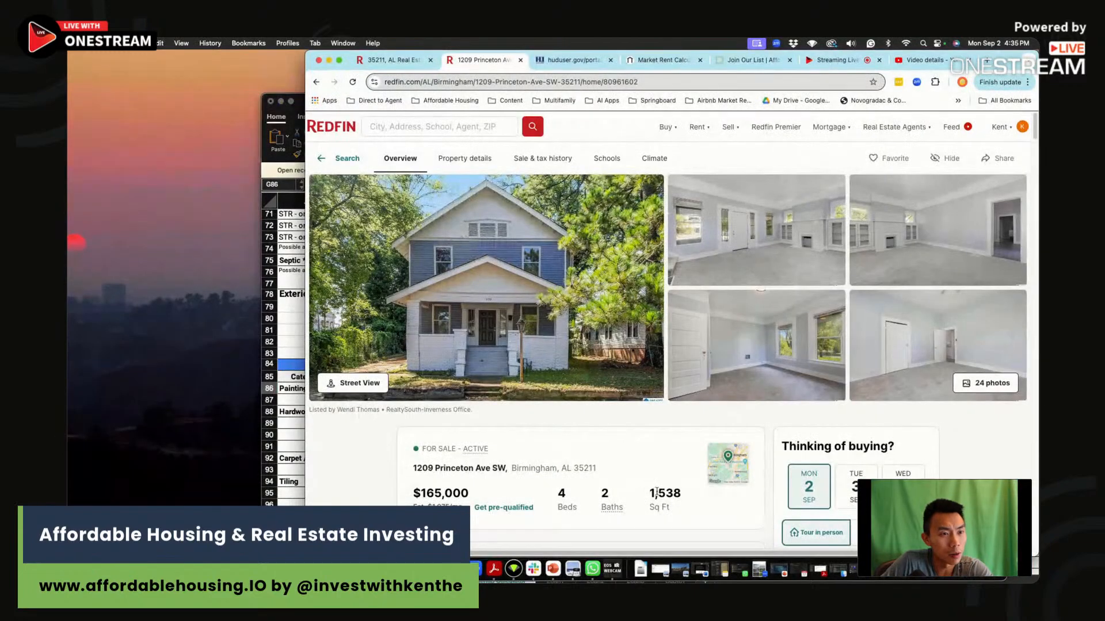
{"action": "left_click", "coordinate": [286, 440]}
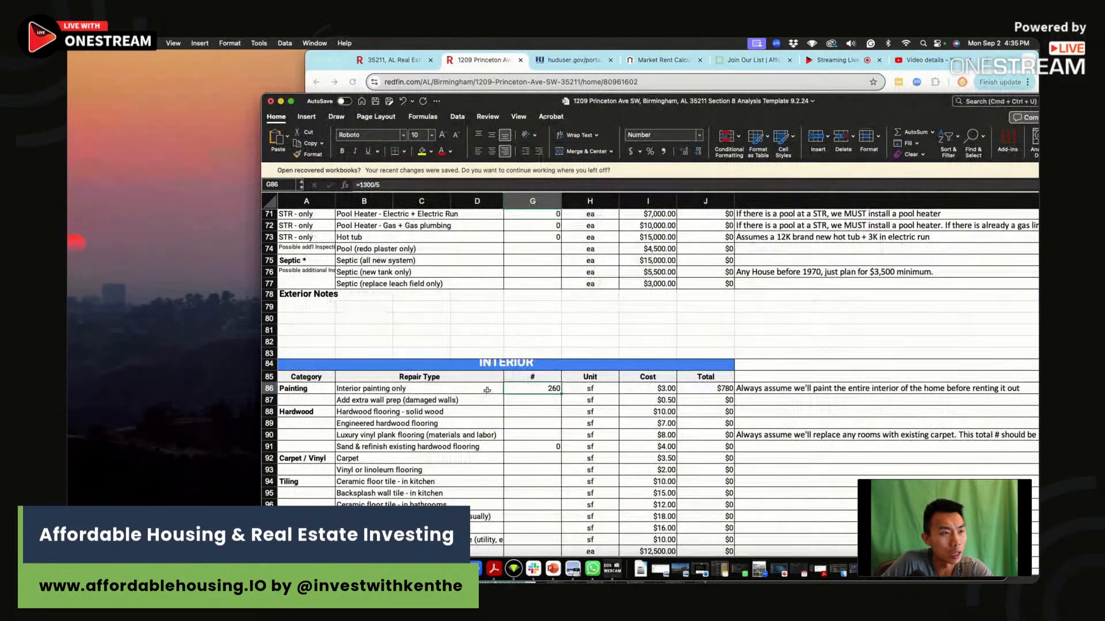
{"action": "type", "text": "=.2"}
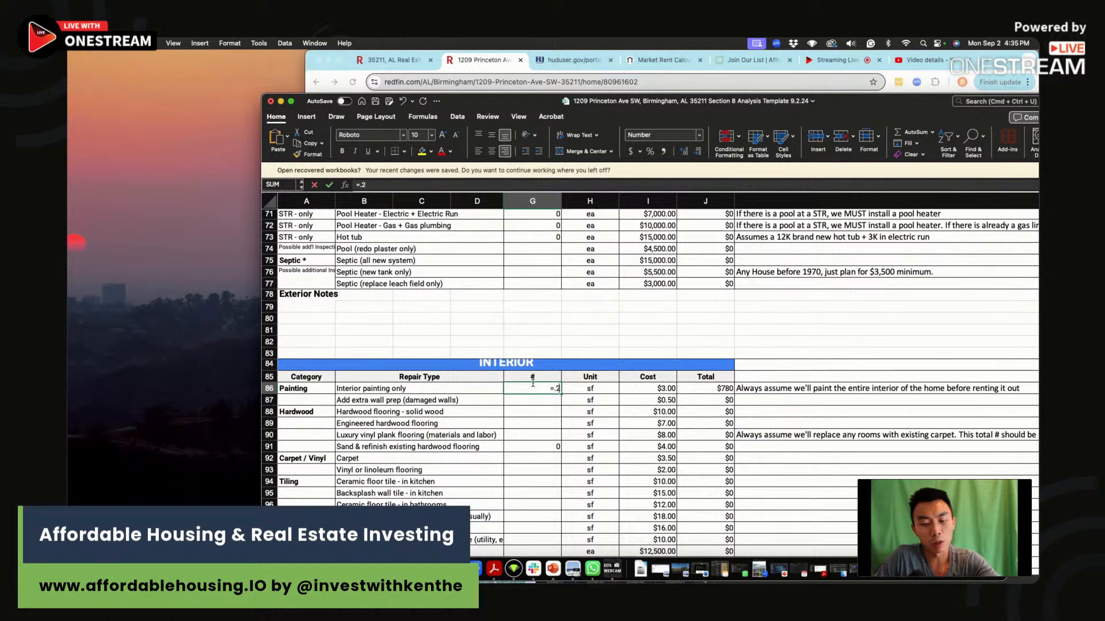
{"action": "type", "text": "*1538"}
{"action": "key", "text": "Return"}
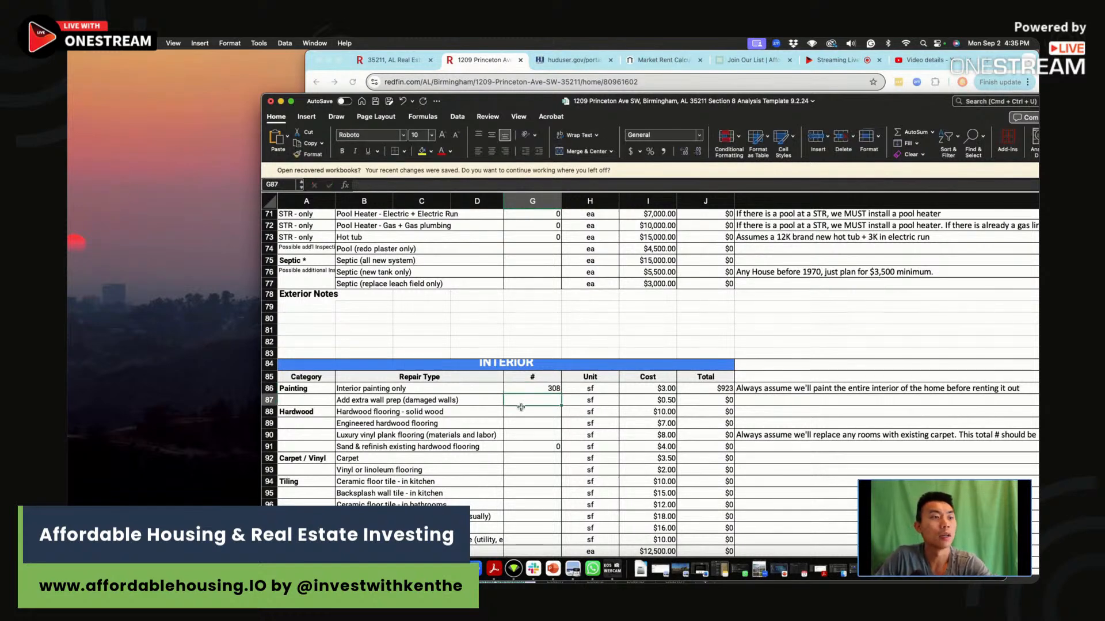
Review the quantity, unit cost and total cells of the Interior painting only line.
{"action": "left_click", "coordinate": [531, 391]}
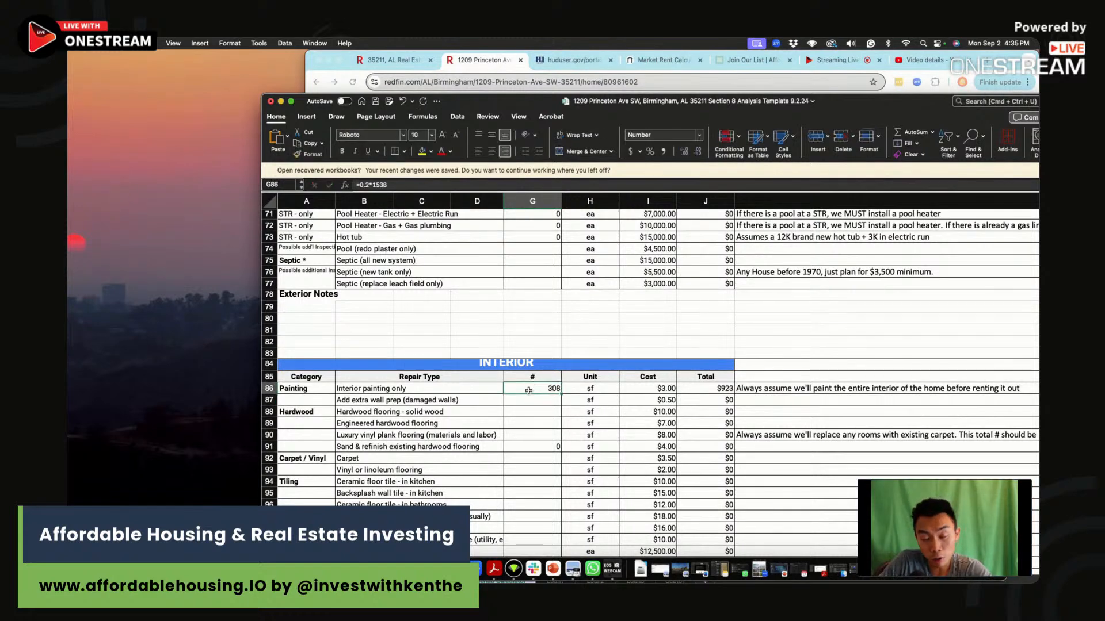
{"action": "left_click", "coordinate": [646, 394]}
{"action": "left_click", "coordinate": [694, 394]}
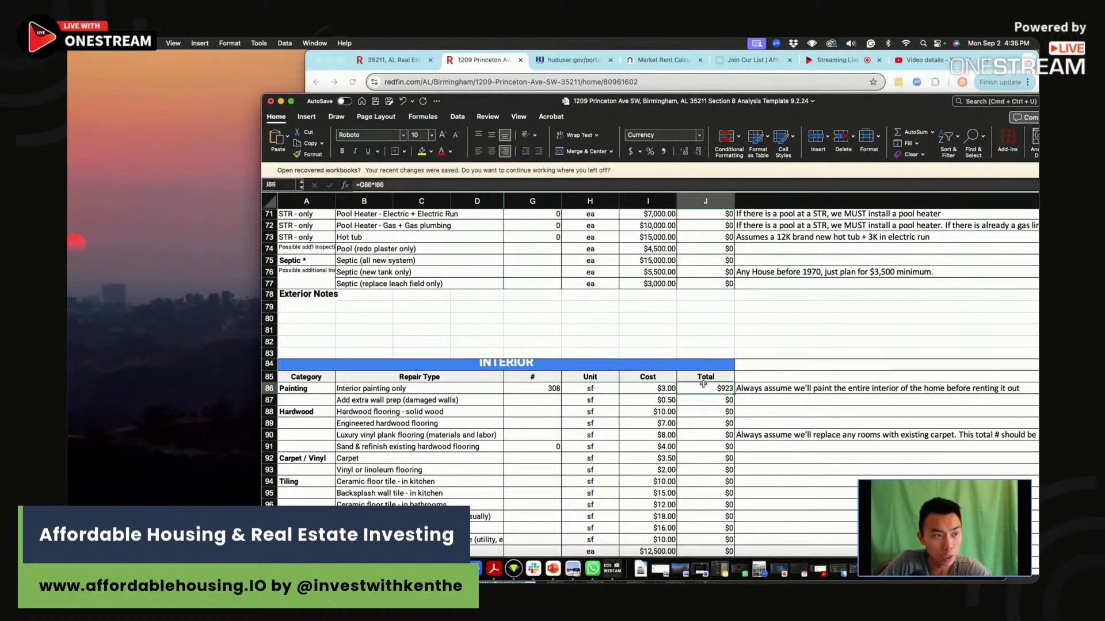
Set the luxury vinyl plank flooring quantity to 769 sf, half of the house's square footage.
{"action": "left_click", "coordinate": [590, 447]}
{"action": "left_click", "coordinate": [545, 437]}
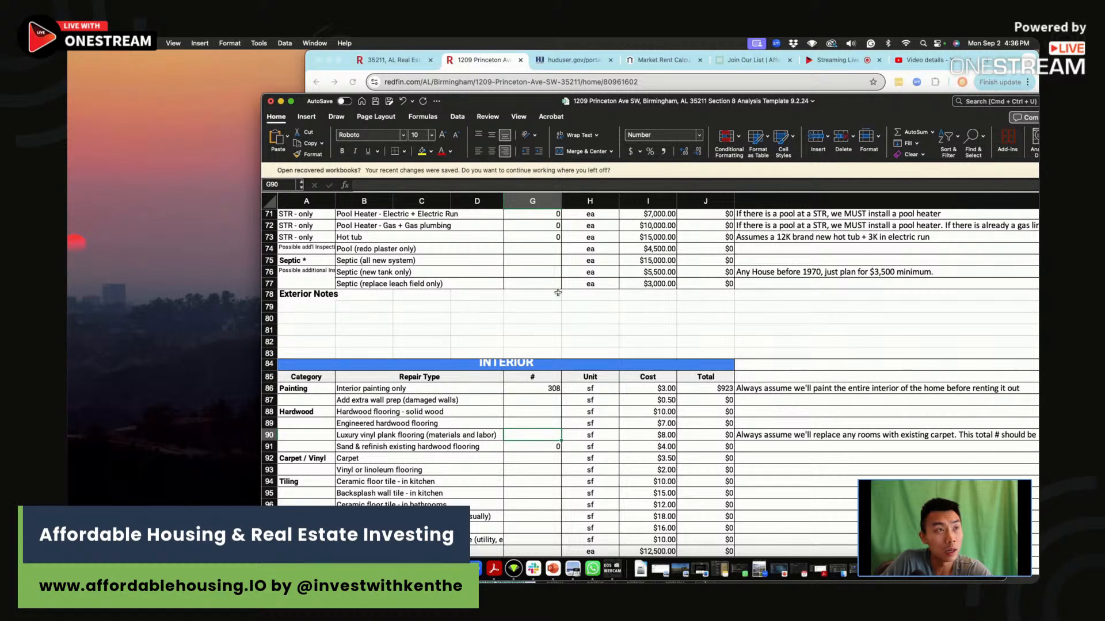
{"action": "type", "text": "=1538/2"}
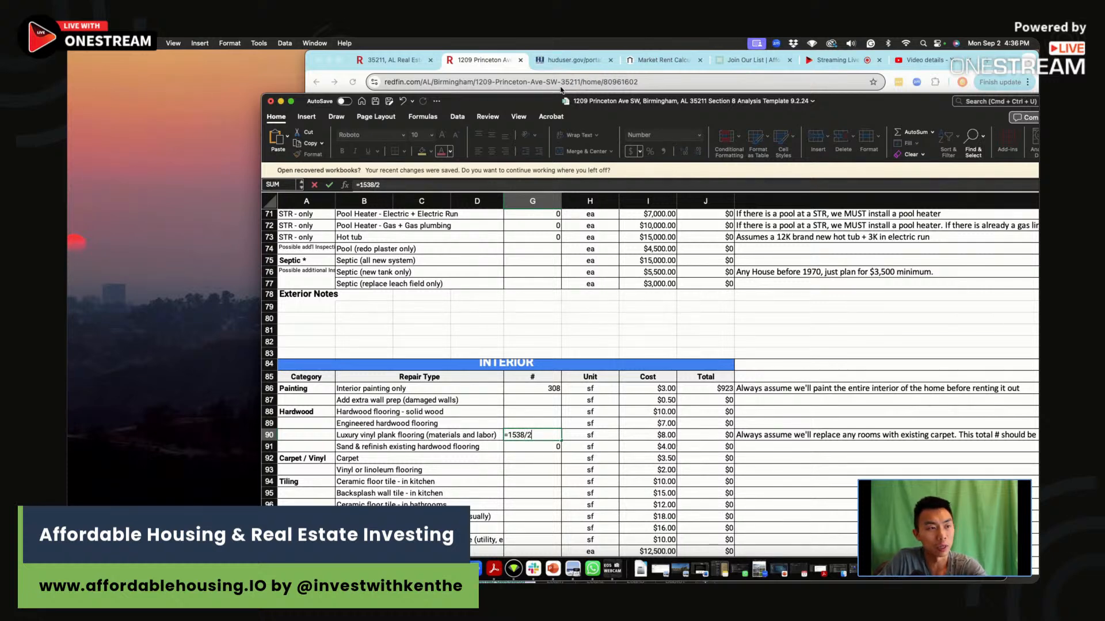
{"action": "key", "text": "Return"}
Set the Toilet quantity in the Bathroom section to 2.
{"action": "scroll", "coordinate": [545, 285], "scroll_direction": "down", "scroll_amount": 2}
{"action": "scroll", "coordinate": [575, 412], "scroll_direction": "down", "scroll_amount": 10}
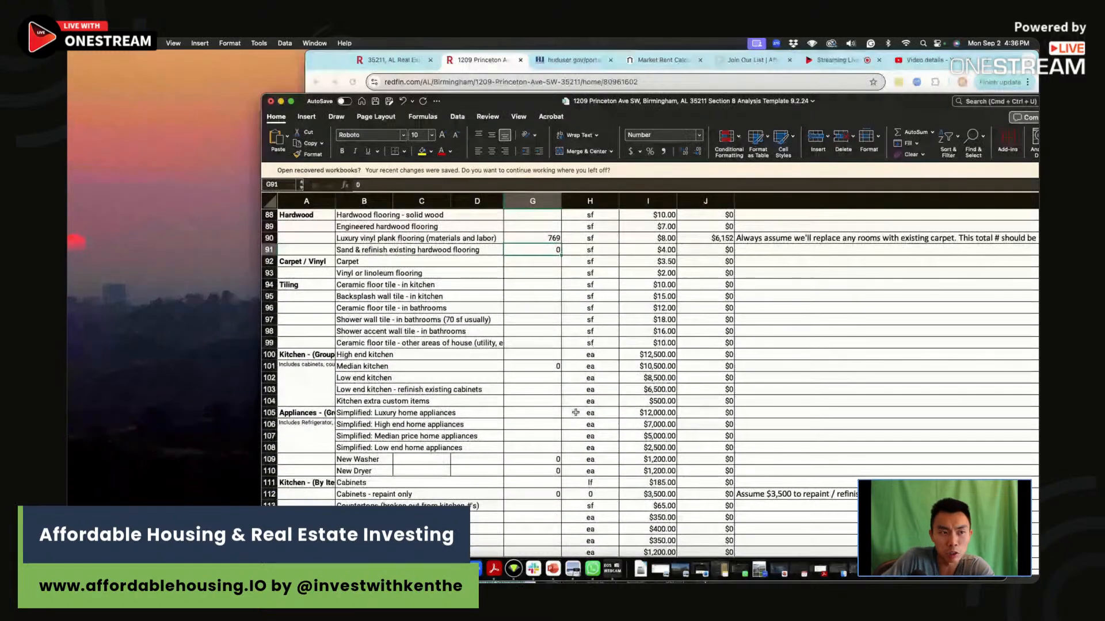
{"action": "scroll", "coordinate": [575, 412], "scroll_direction": "down", "scroll_amount": 5}
{"action": "left_click", "coordinate": [544, 464]}
{"action": "left_click", "coordinate": [551, 459]}
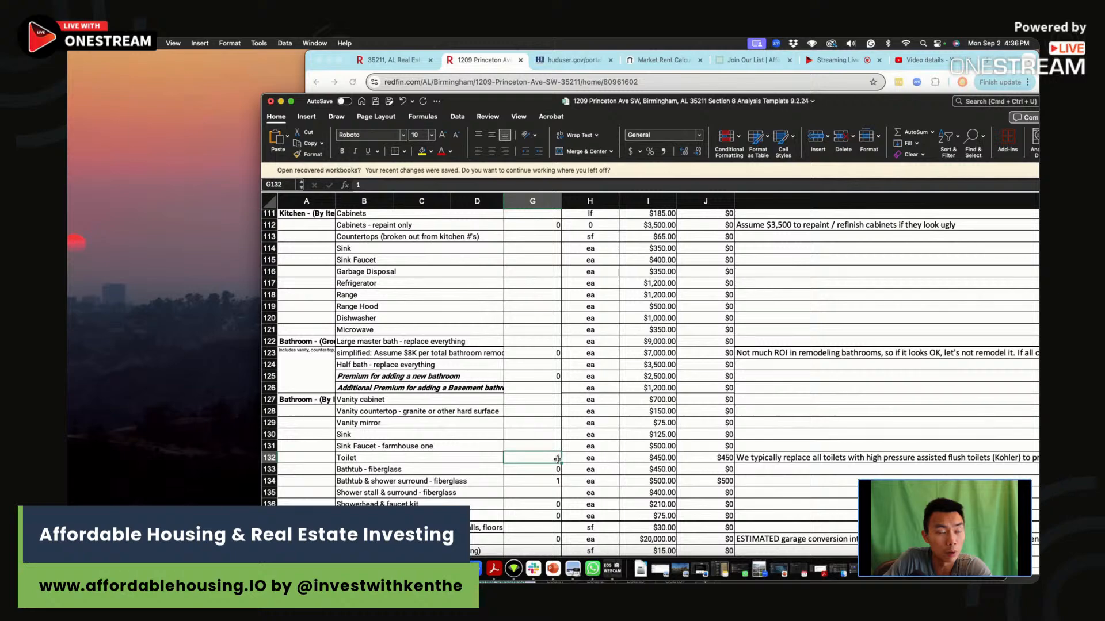
{"action": "type", "text": "2"}
{"action": "key", "text": "Return"}
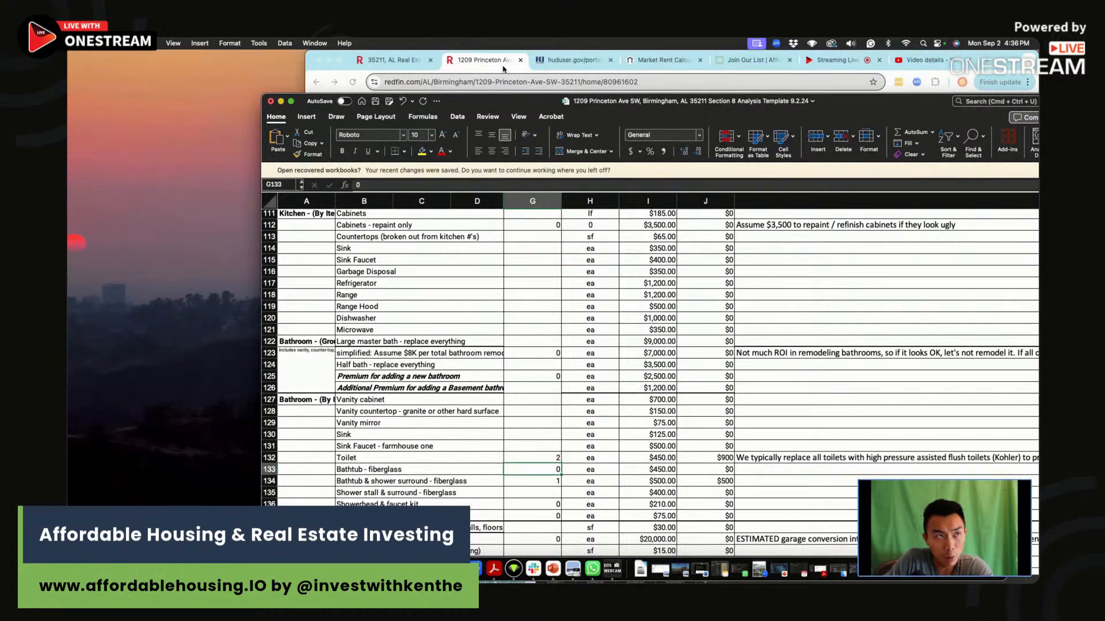
Glance at the Redfin listing and set the Bathtub & shower surround - fiberglass quantity to 0.
{"action": "left_click", "coordinate": [470, 67]}
{"action": "left_click", "coordinate": [292, 439]}
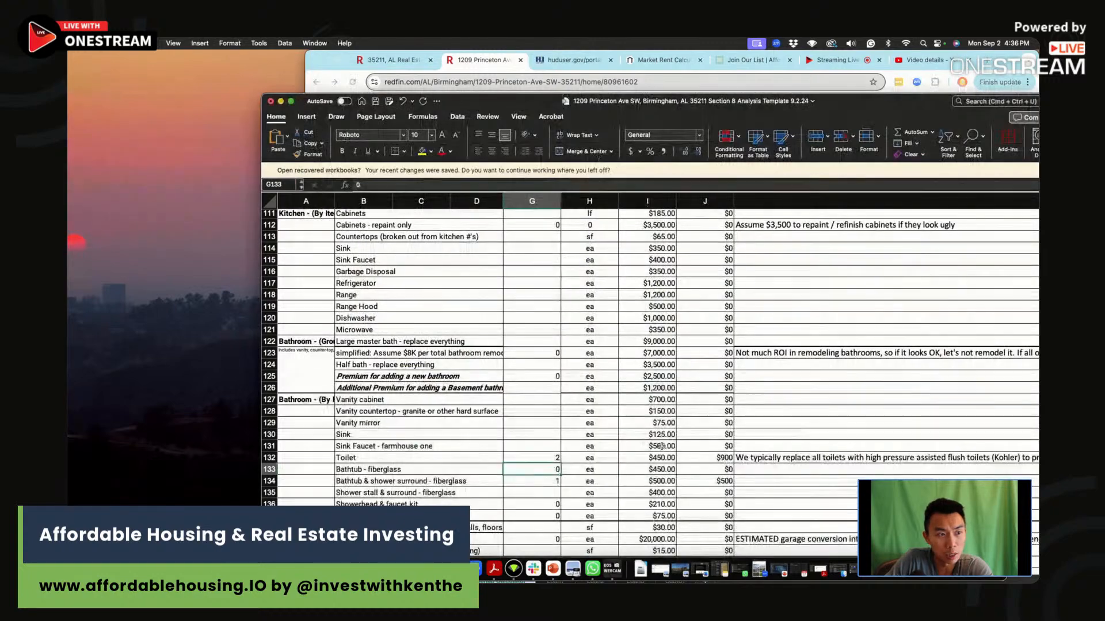
{"action": "left_click", "coordinate": [544, 486]}
{"action": "type", "text": "0"}
{"action": "key", "text": "Return"}
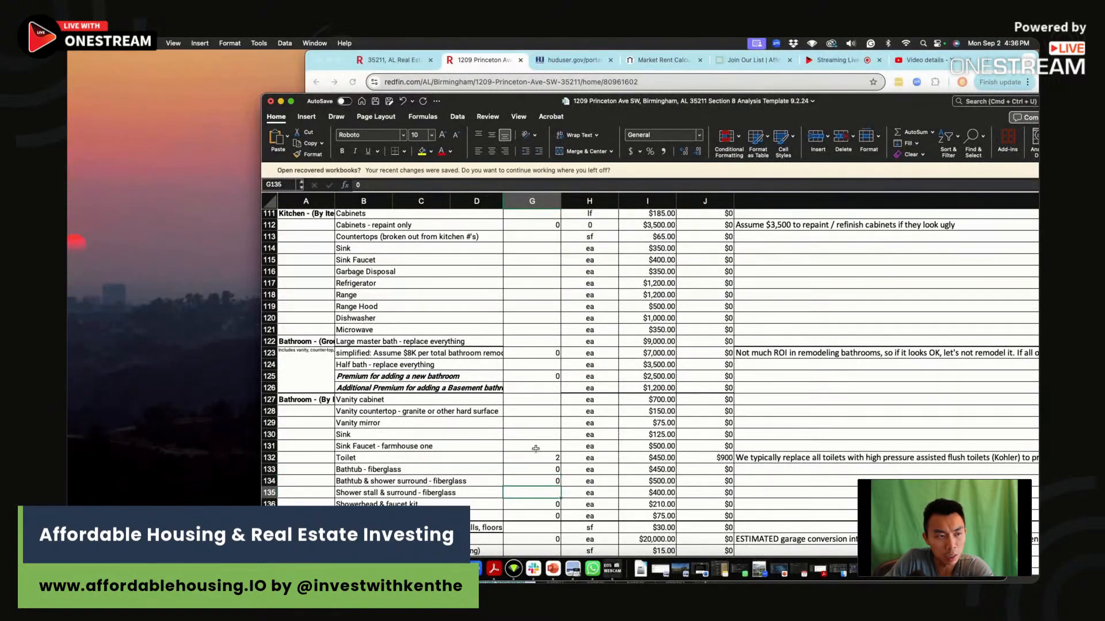
Examine the Redfin listing's photos for the condition of the exterior, bathroom, bedrooms and kitchen, enlarging the kitchen photo.
{"action": "scroll", "coordinate": [535, 448], "scroll_direction": "down", "scroll_amount": 10}
{"action": "scroll", "coordinate": [536, 448], "scroll_direction": "down", "scroll_amount": 8}
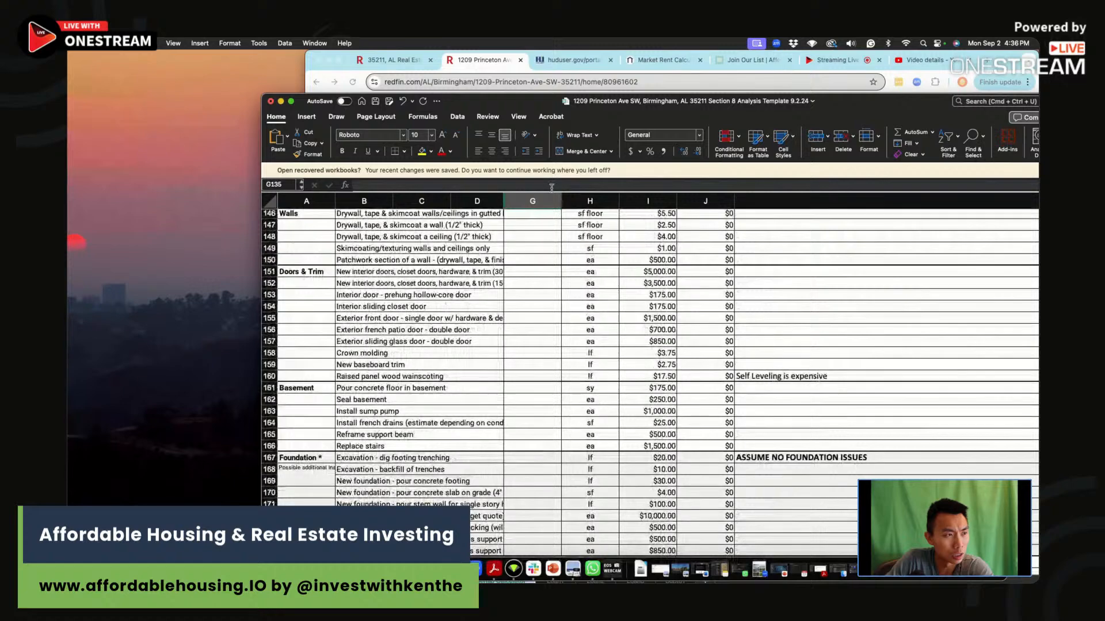
{"action": "key", "text": "super+Tab"}
{"action": "left_click", "coordinate": [602, 357]}
{"action": "scroll", "coordinate": [624, 356], "scroll_direction": "down", "scroll_amount": 10}
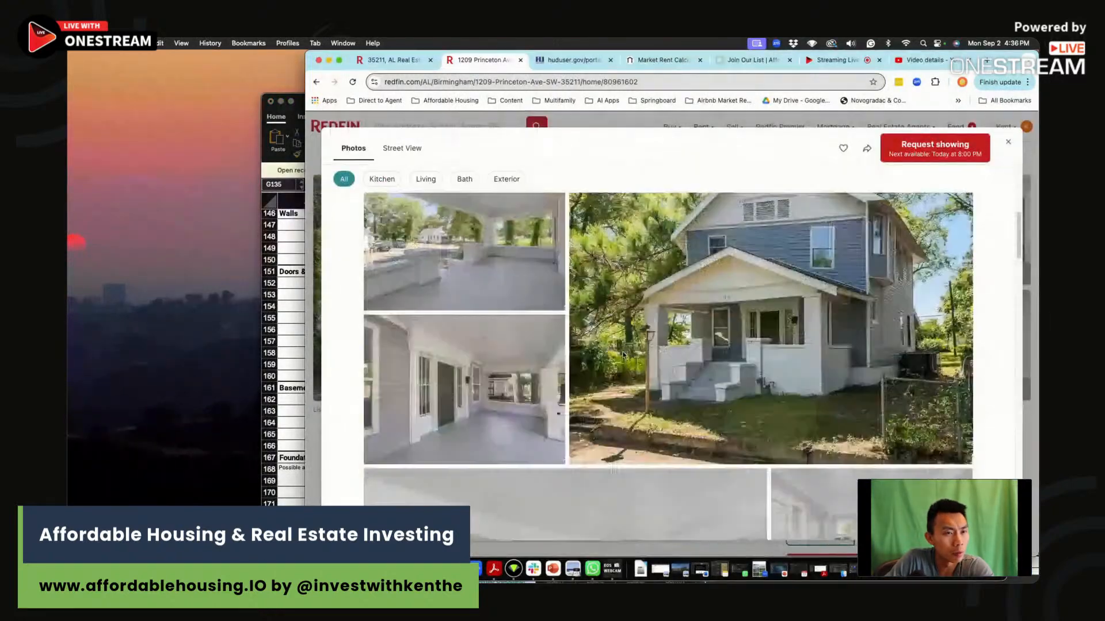
{"action": "scroll", "coordinate": [624, 356], "scroll_direction": "down", "scroll_amount": 10}
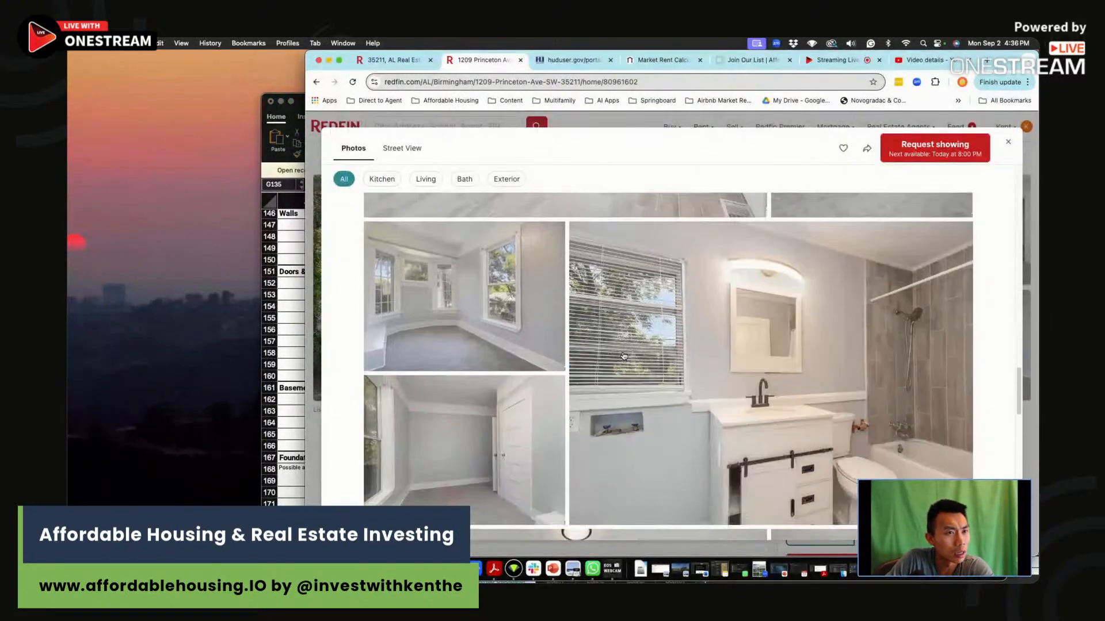
{"action": "scroll", "coordinate": [558, 390], "scroll_direction": "down", "scroll_amount": 10}
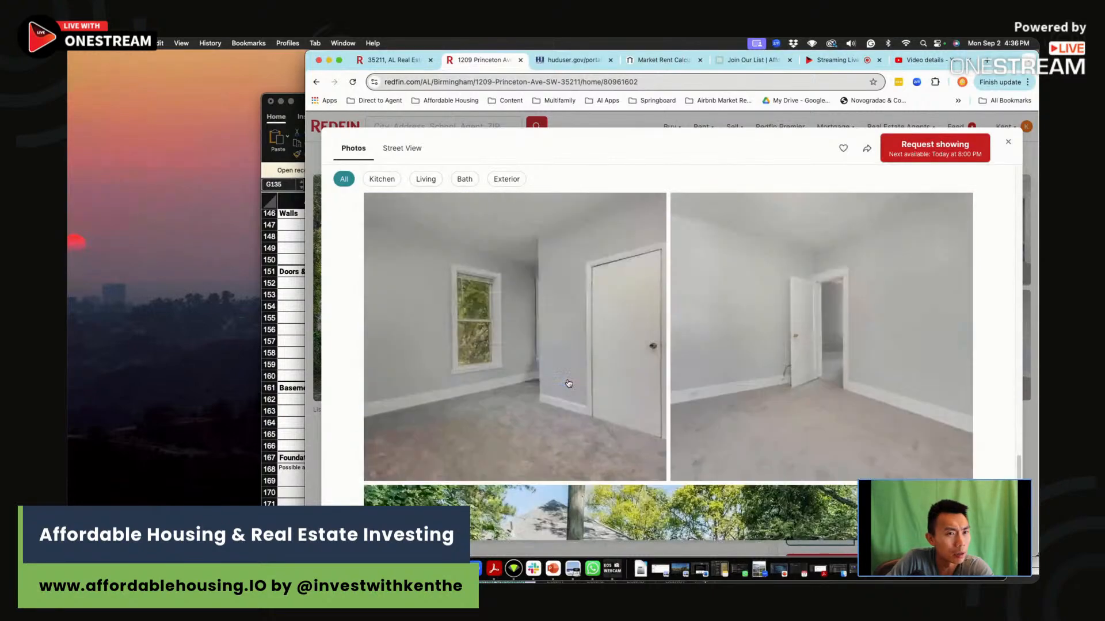
{"action": "scroll", "coordinate": [568, 382], "scroll_direction": "up", "scroll_amount": 1}
{"action": "left_click", "coordinate": [516, 460]}
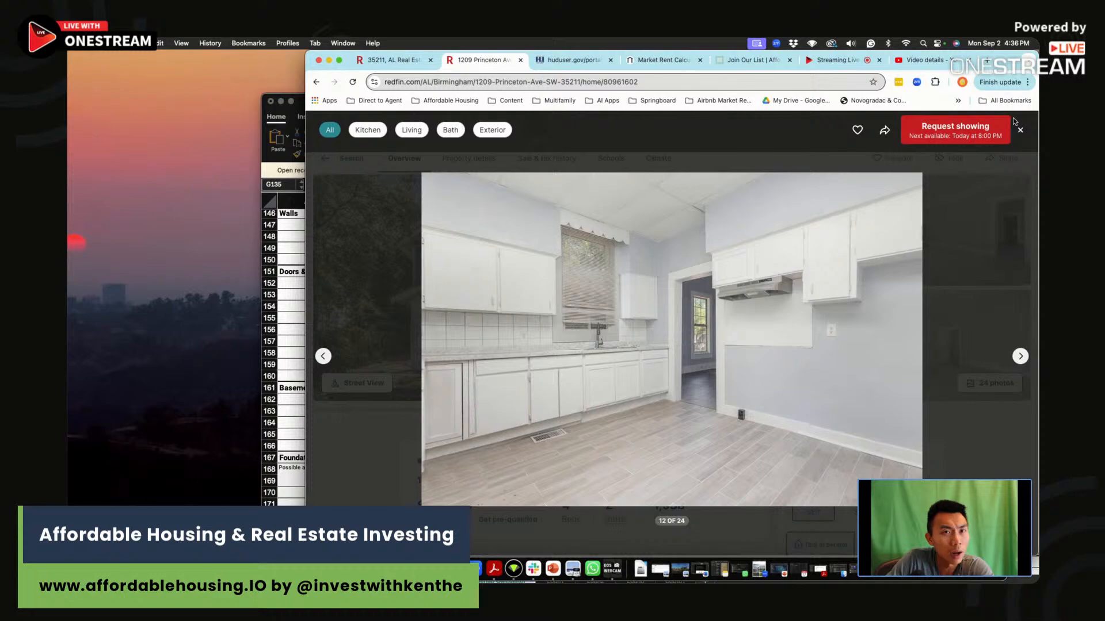
{"action": "left_click", "coordinate": [1020, 131]}
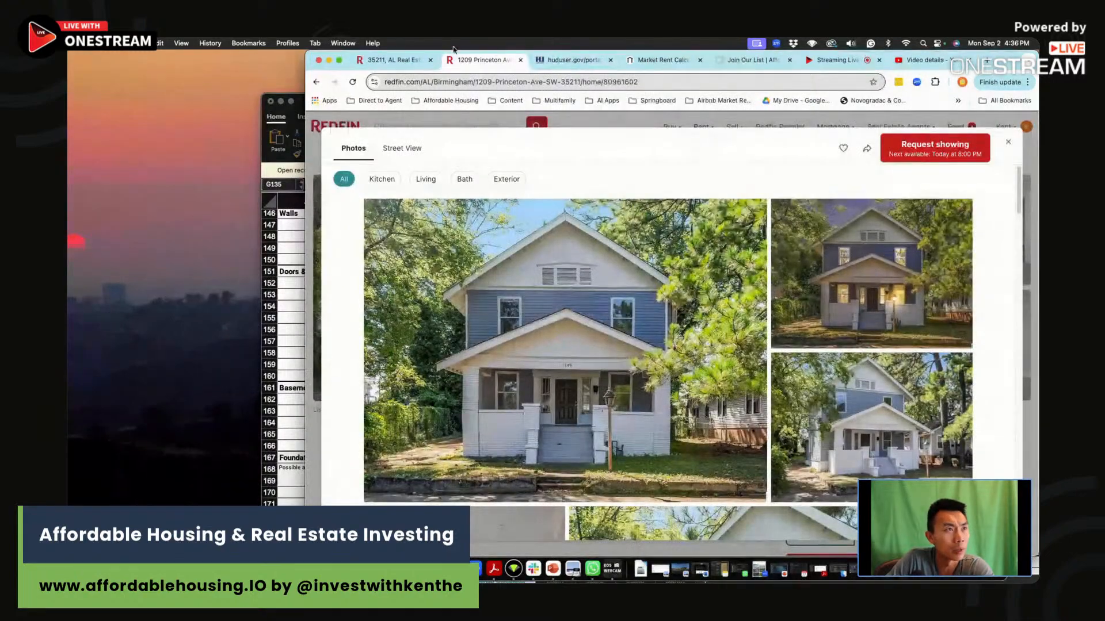
Review the total repairs in the spreadsheet's Rehab Calculator and the Reno + Furnishing amount on the rental analysis sheet.
{"action": "left_click", "coordinate": [393, 60]}
{"action": "left_click", "coordinate": [283, 336]}
{"action": "scroll", "coordinate": [451, 391], "scroll_direction": "down", "scroll_amount": 8}
{"action": "scroll", "coordinate": [452, 391], "scroll_direction": "down", "scroll_amount": 12}
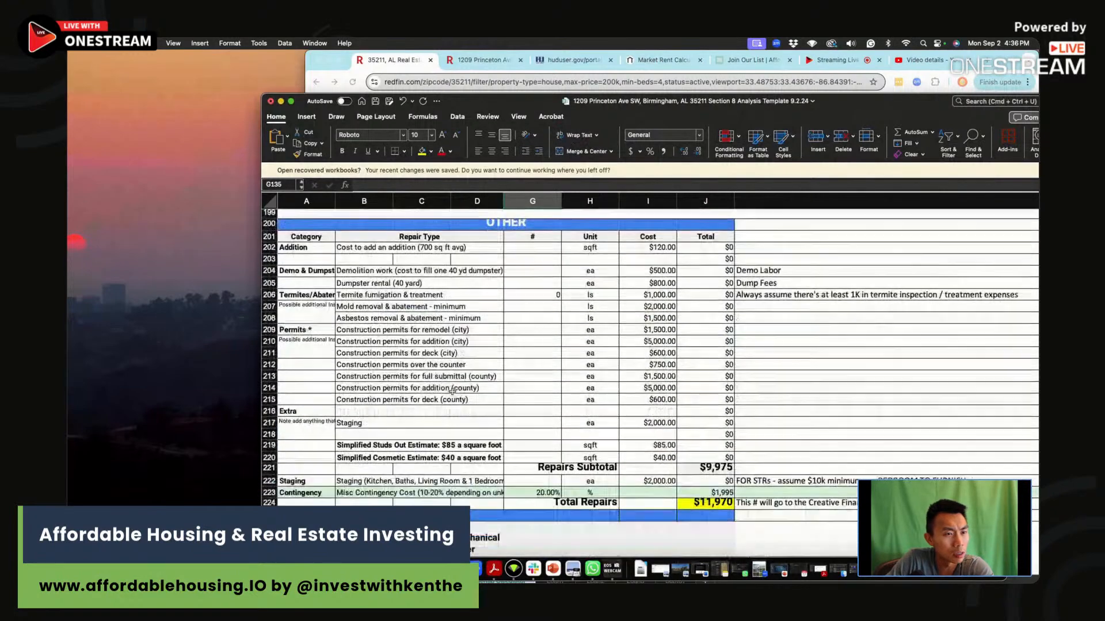
{"action": "left_click", "coordinate": [703, 407]}
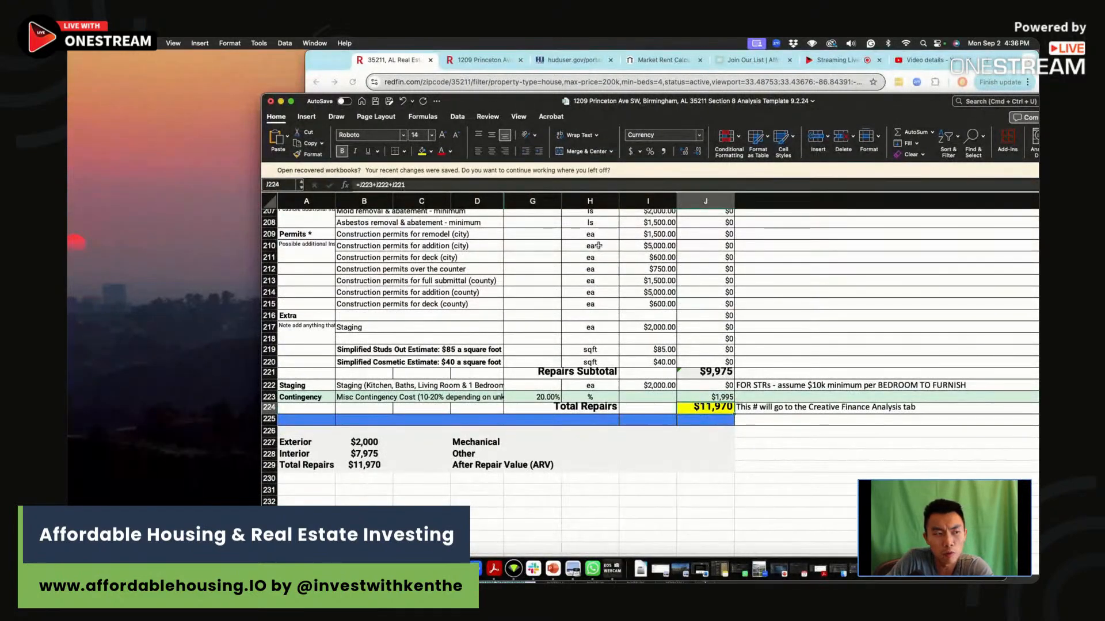
{"action": "left_click_drag", "start_coordinate": [842, 100], "coordinate": [834, 58]}
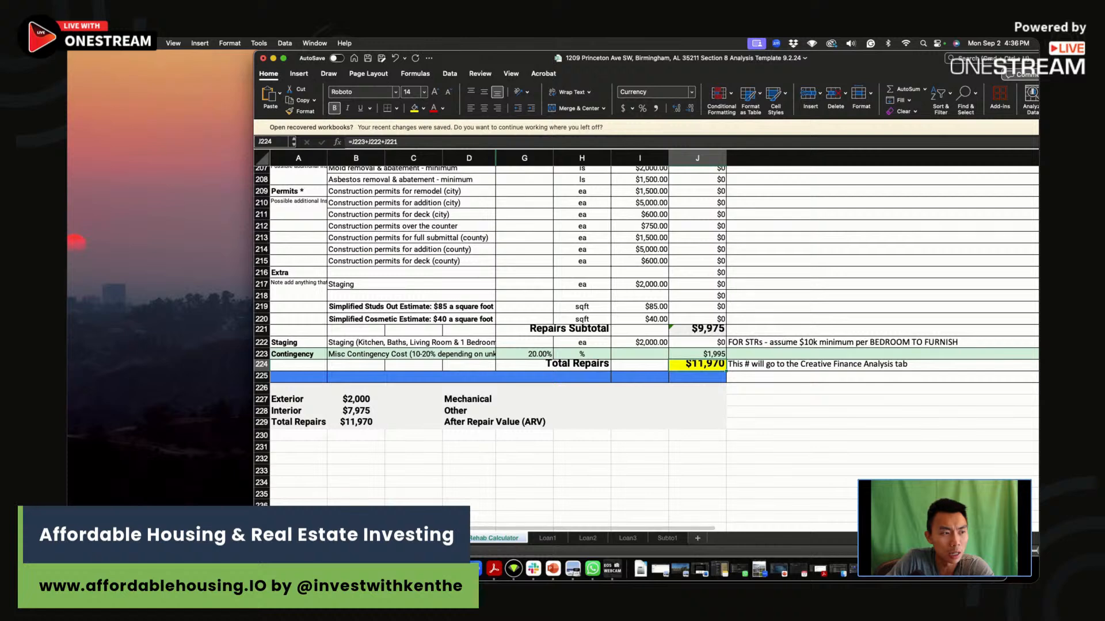
{"action": "left_click", "coordinate": [415, 538]}
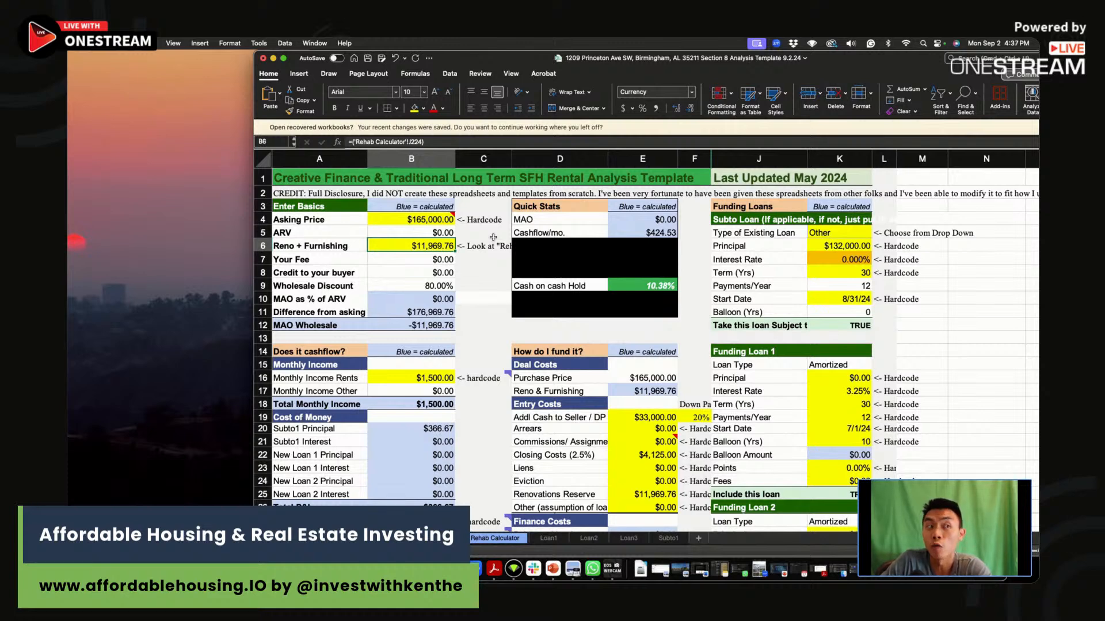
{"action": "left_click", "coordinate": [483, 352]}
{"action": "left_click_drag", "start_coordinate": [702, 58], "coordinate": [706, 118]}
Close the Redfin listing's photo gallery and search the listing page for "county" to identify the property's county.
{"action": "left_click", "coordinate": [467, 60]}
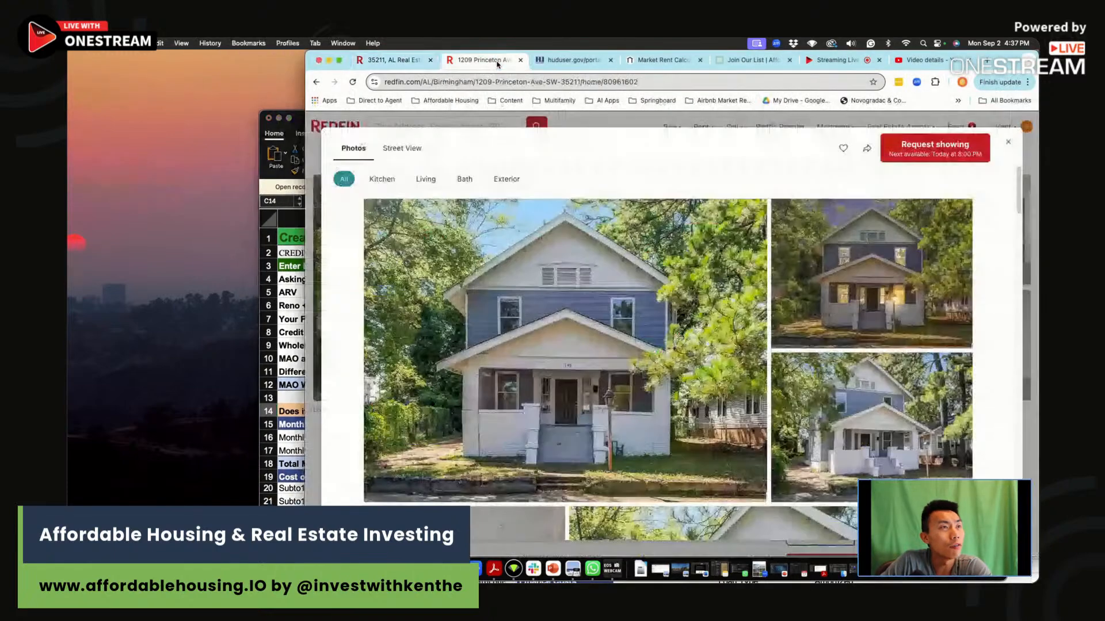
{"action": "left_click", "coordinate": [1007, 142]}
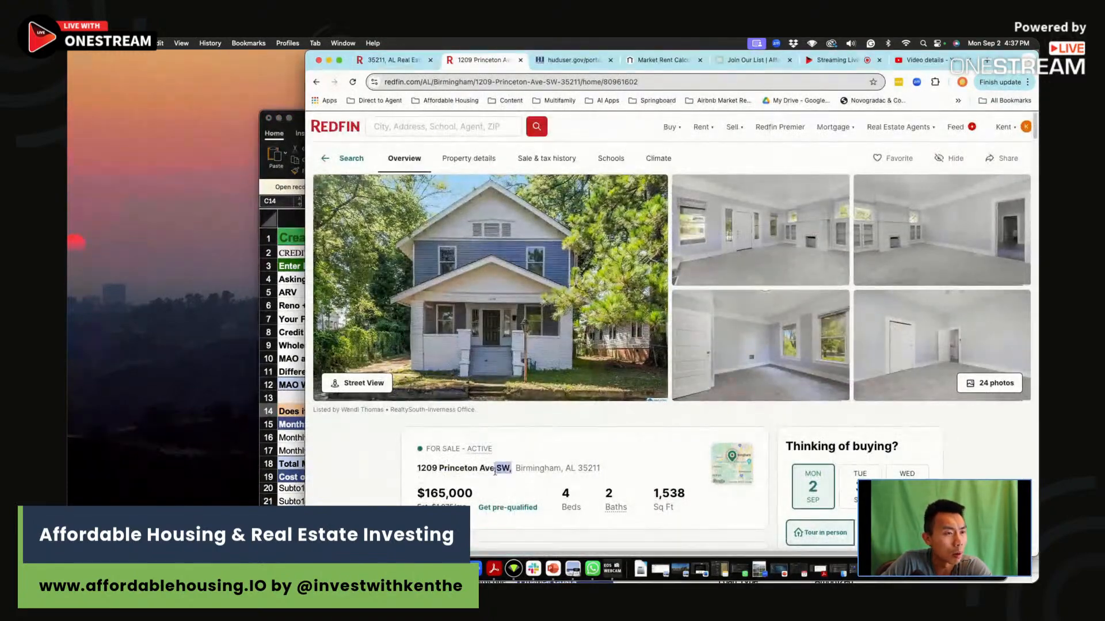
{"action": "scroll", "coordinate": [496, 473], "scroll_direction": "down", "scroll_amount": 8}
{"action": "scroll", "coordinate": [496, 473], "scroll_direction": "down", "scroll_amount": 10}
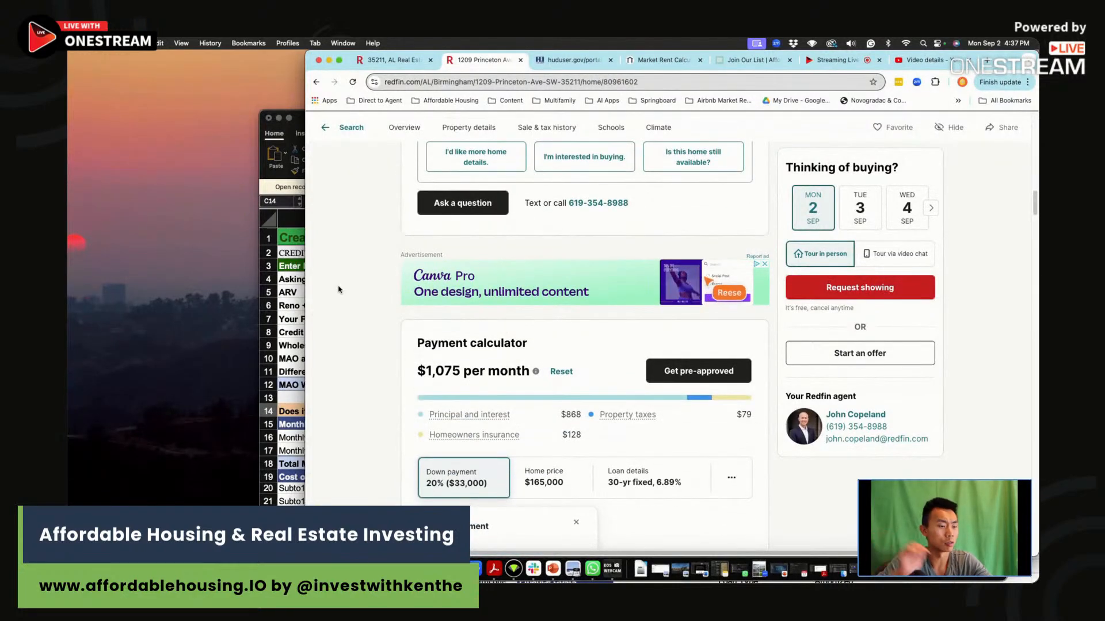
{"action": "key", "text": "super+f"}
{"action": "type", "text": "county"}
{"action": "key", "text": "Return"}
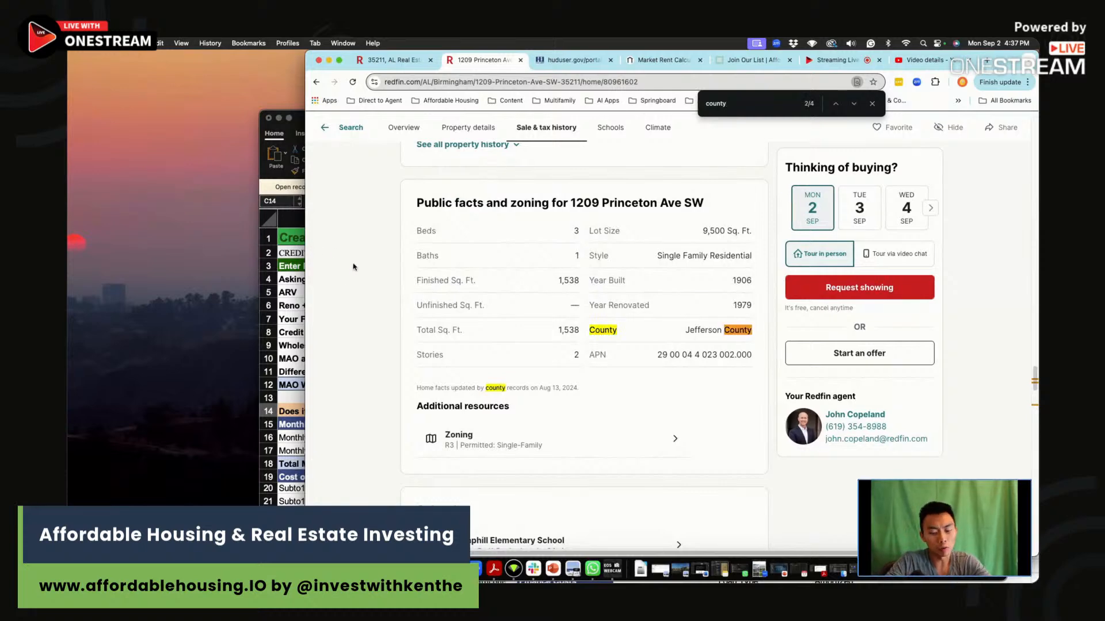
Search Google for "HUD FMR" and open HUD User's Fair Market Rents (40th Percentile Rents) page.
{"action": "left_click", "coordinate": [603, 60]}
{"action": "left_click", "coordinate": [510, 82]}
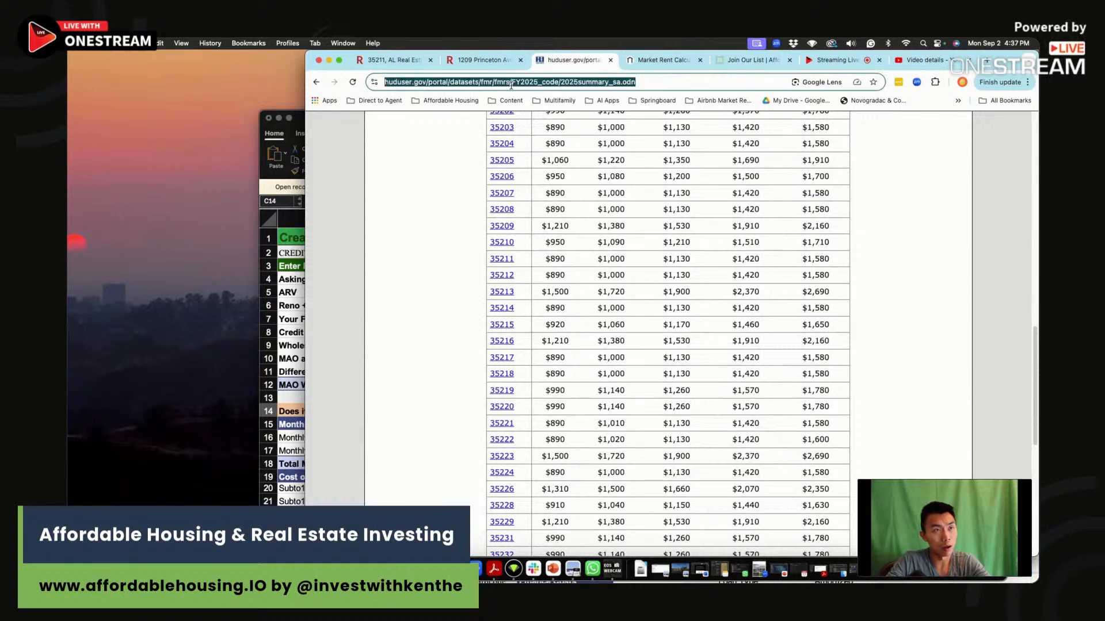
{"action": "type", "text": "HUD FMR"}
{"action": "key", "text": "Return"}
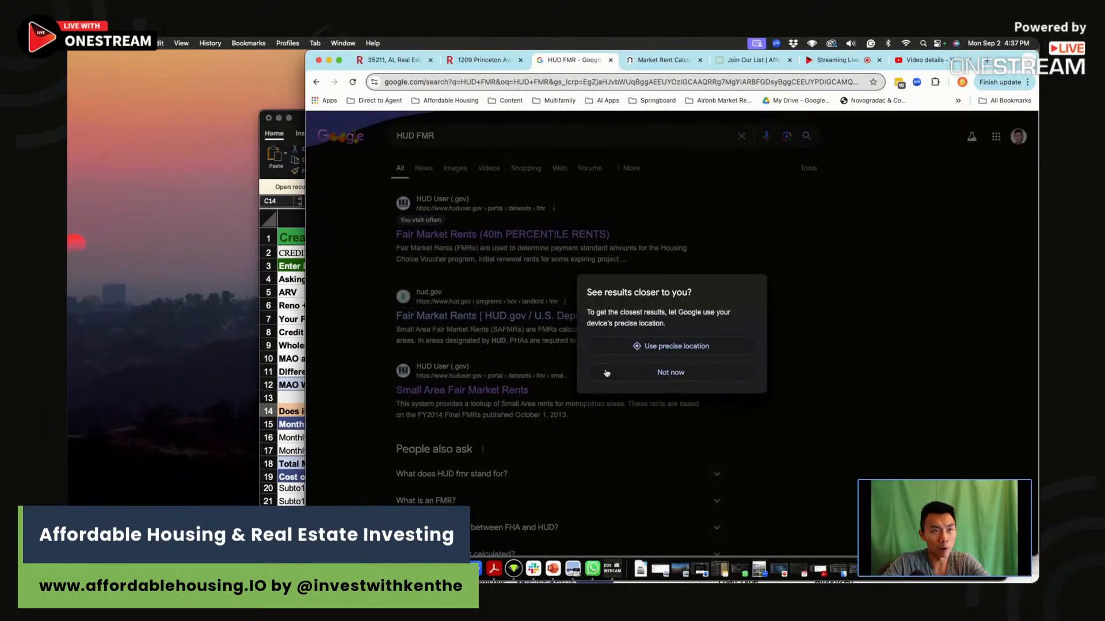
{"action": "left_click", "coordinate": [637, 378]}
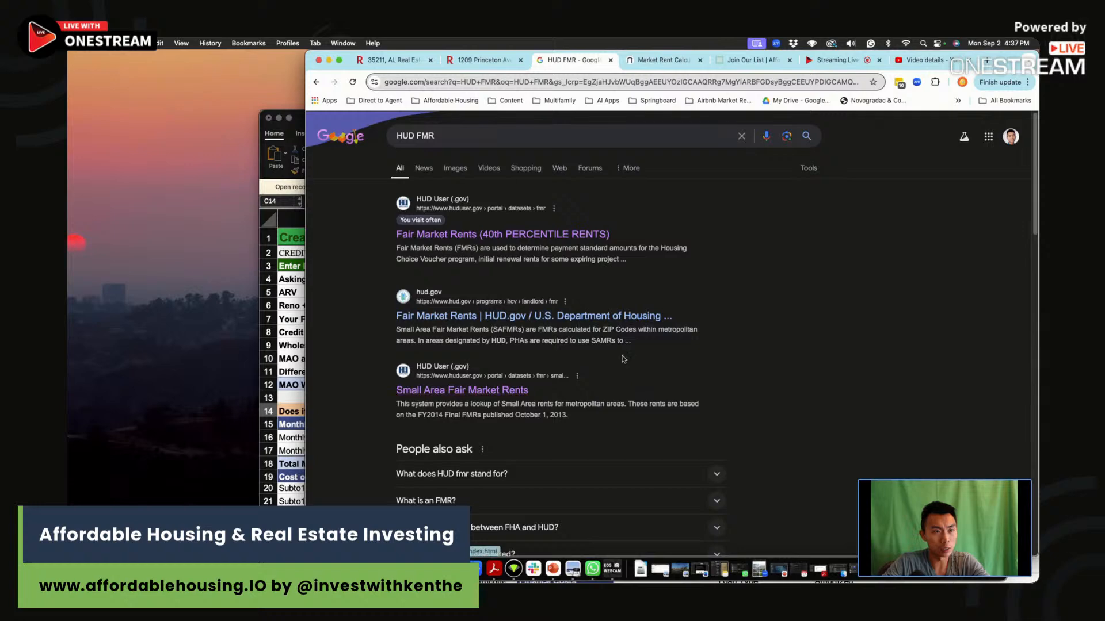
{"action": "left_click", "coordinate": [482, 231]}
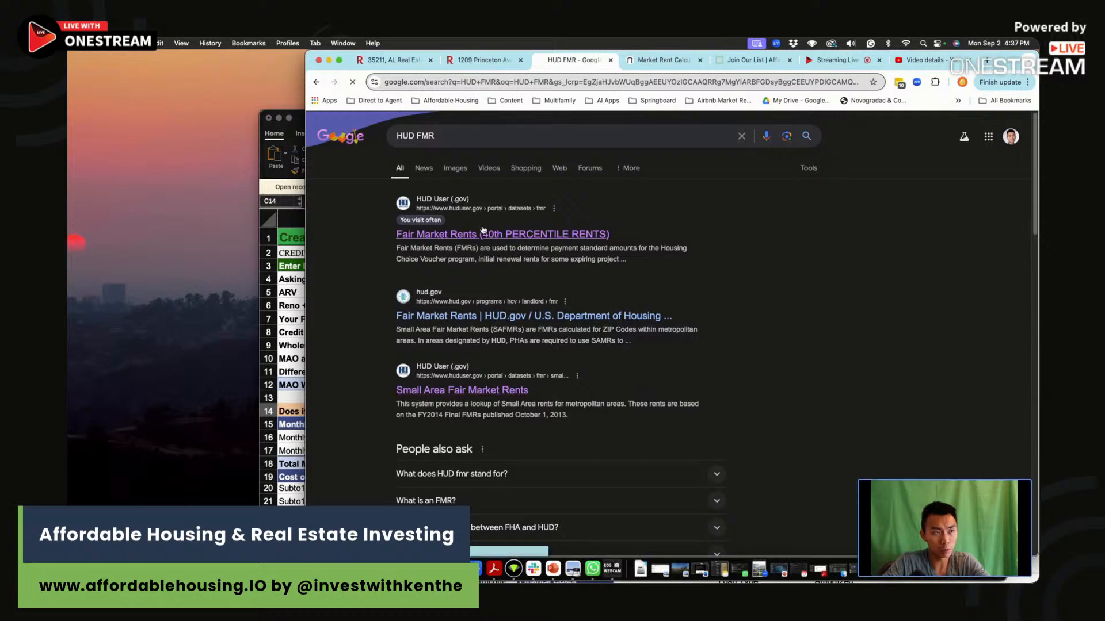
Go to the Small Area FMRs and open the FY2025 Small Area FMR lookup.
{"action": "scroll", "coordinate": [564, 250], "scroll_direction": "down", "scroll_amount": 10}
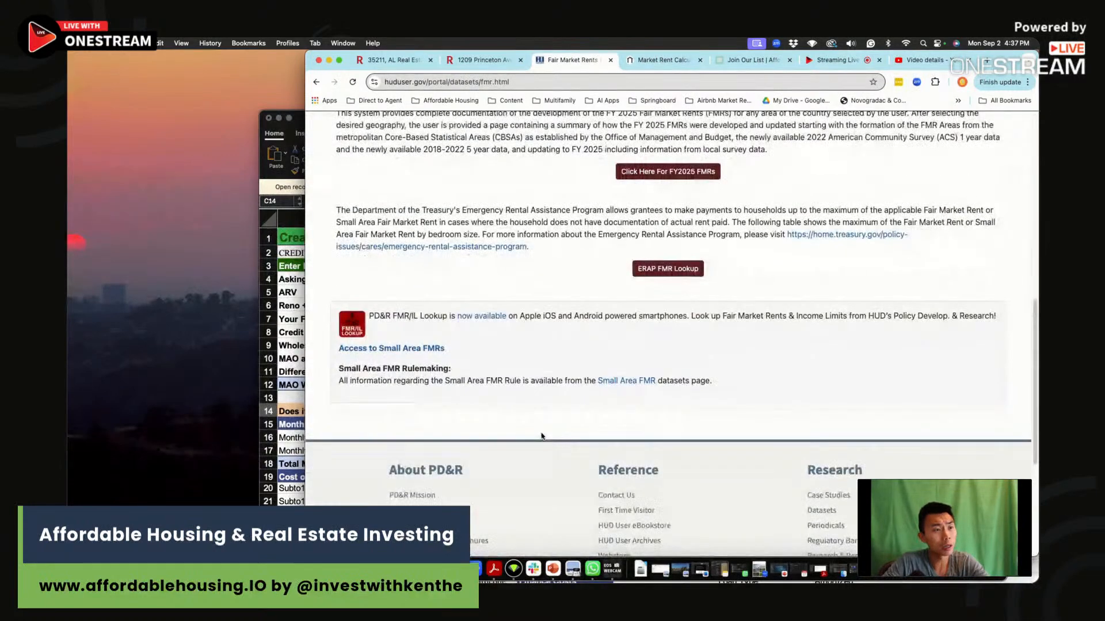
{"action": "left_click", "coordinate": [413, 350]}
{"action": "scroll", "coordinate": [575, 323], "scroll_direction": "down", "scroll_amount": 5}
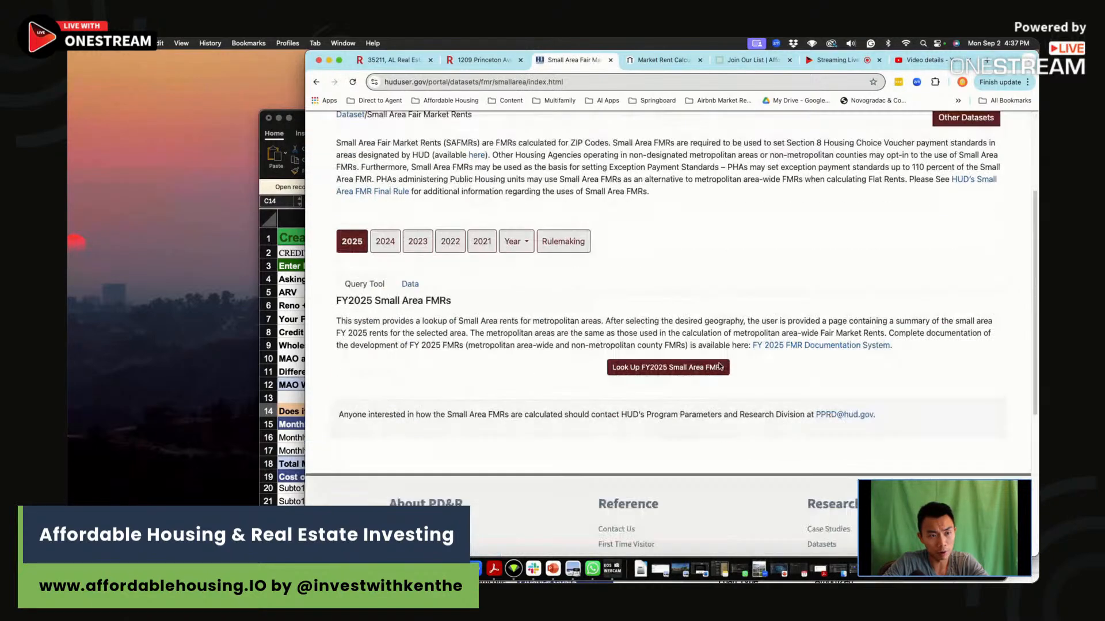
{"action": "left_click", "coordinate": [650, 337]}
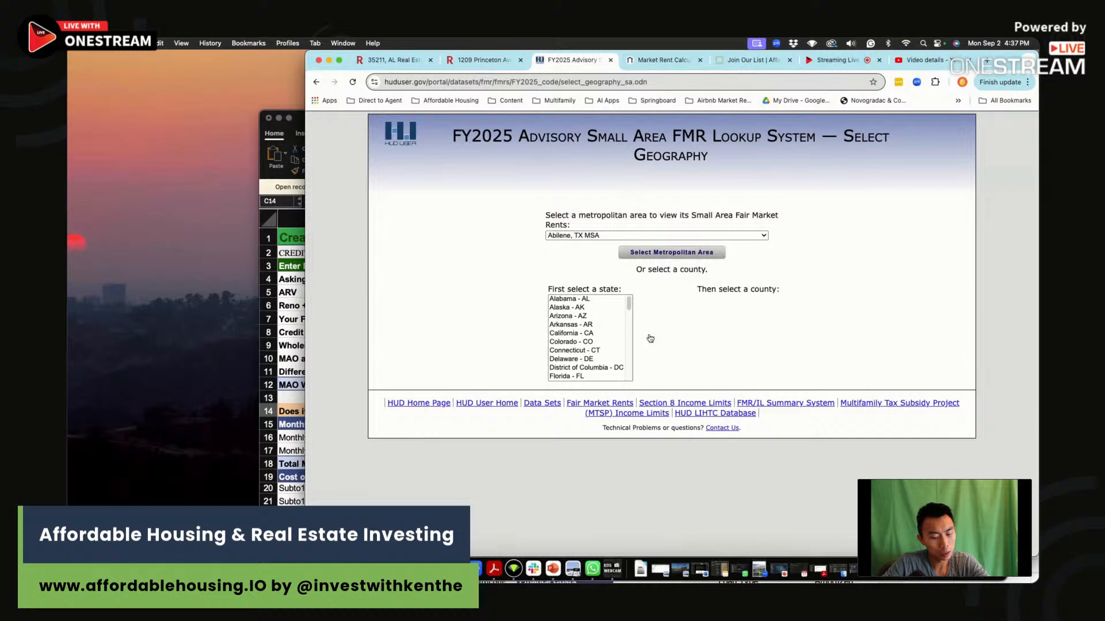
Select Alabama and Jefferson County in the FY2025 lookup and display the county's Small Area FMRs.
{"action": "left_click", "coordinate": [584, 300]}
{"action": "left_click", "coordinate": [729, 350]}
{"action": "key", "text": "j"}
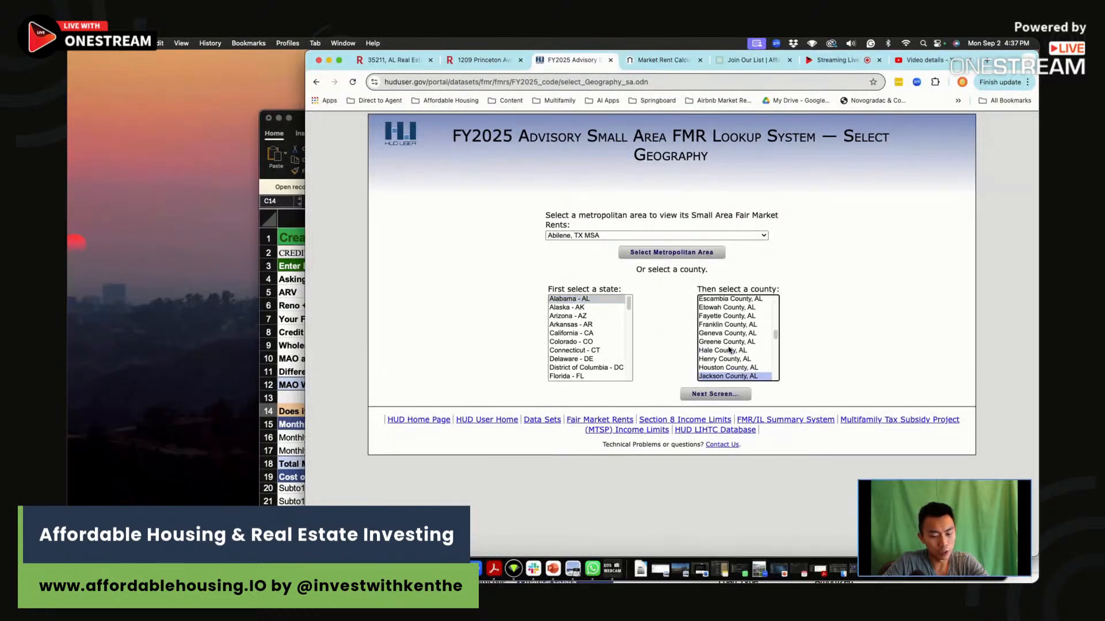
{"action": "scroll", "coordinate": [730, 352], "scroll_direction": "down", "scroll_amount": 3}
{"action": "left_click", "coordinate": [735, 313]}
{"action": "left_click", "coordinate": [715, 395]}
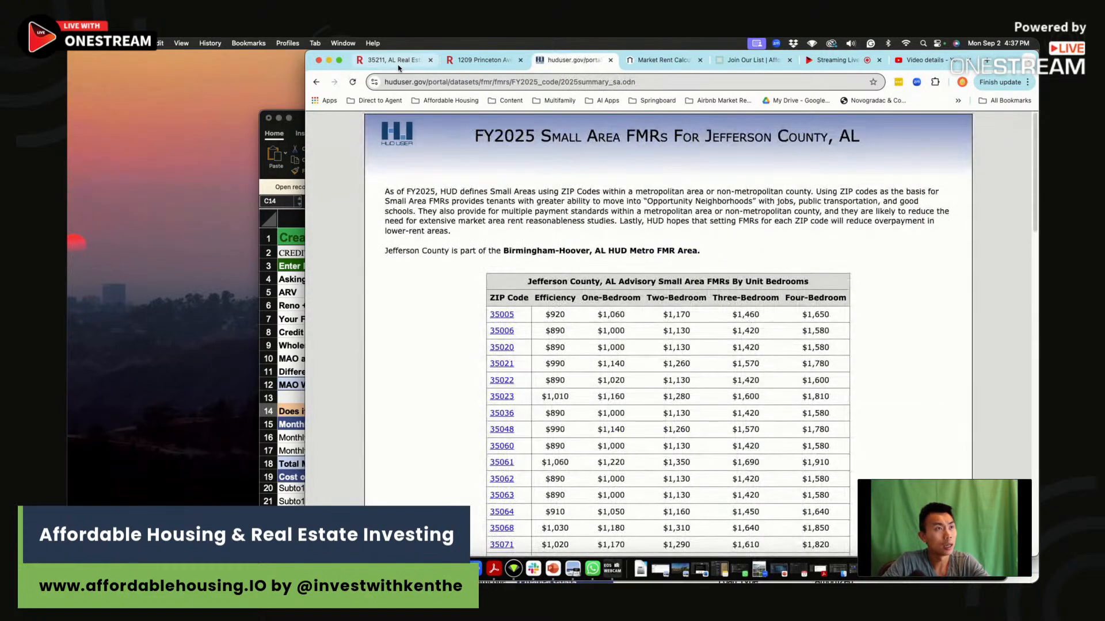
Find ZIP code 35211 in the Jefferson County table, highlight its four-bedroom rent, and enlarge the browser window.
{"action": "scroll", "coordinate": [534, 412], "scroll_direction": "down", "scroll_amount": 15}
{"action": "scroll", "coordinate": [534, 412], "scroll_direction": "down", "scroll_amount": 2}
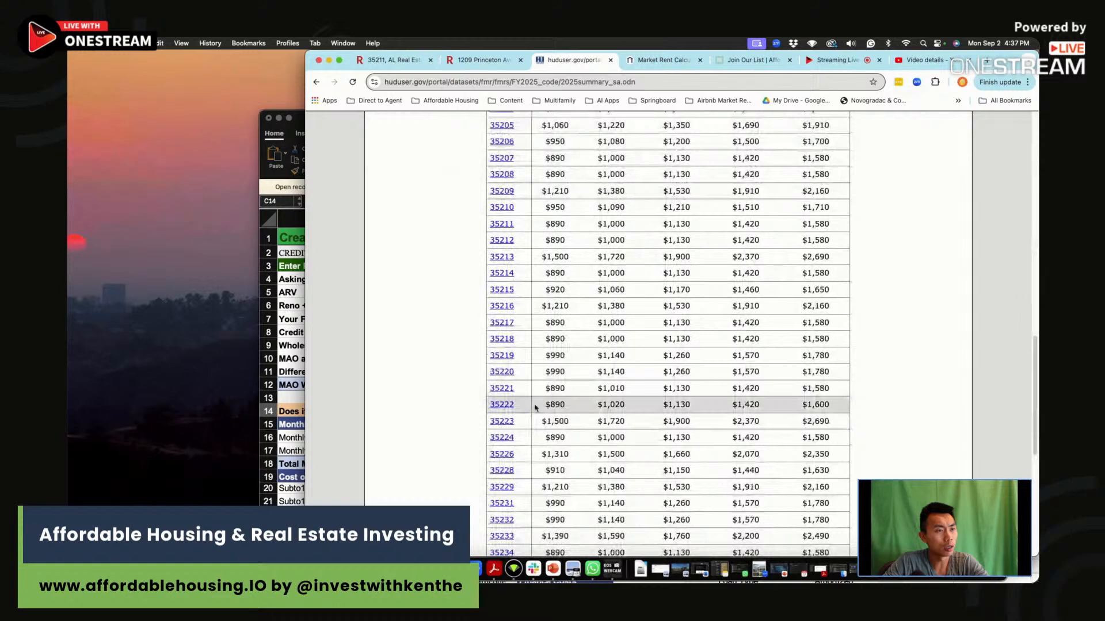
{"action": "left_click_drag", "start_coordinate": [812, 225], "coordinate": [833, 225]}
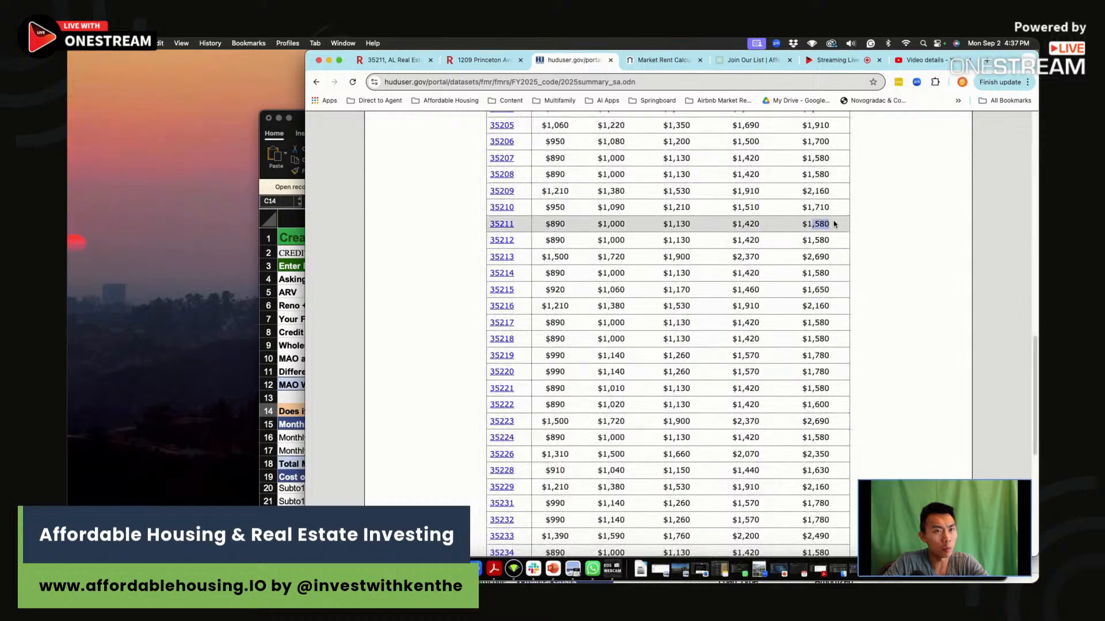
{"action": "double_click", "coordinate": [309, 52]}
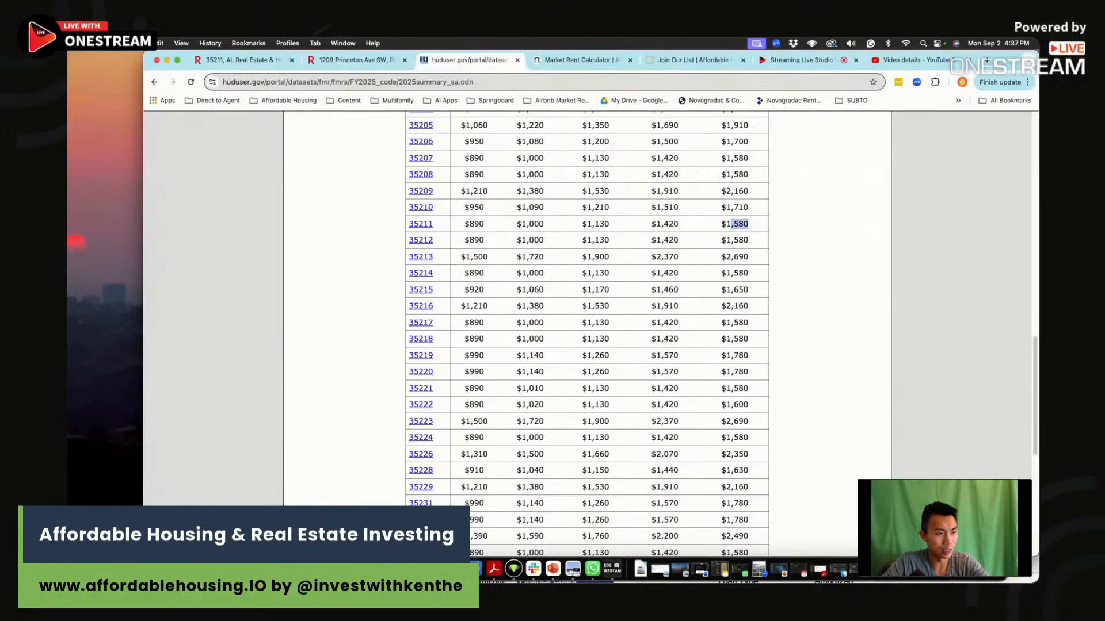
Switch to the Excel spreadsheet and set the Fed HUD ceiling rents to 1420 for 3 bed and 1580 for 4 bed.
{"action": "left_click", "coordinate": [402, 568]}
{"action": "scroll", "coordinate": [402, 506], "scroll_direction": "down", "scroll_amount": 10}
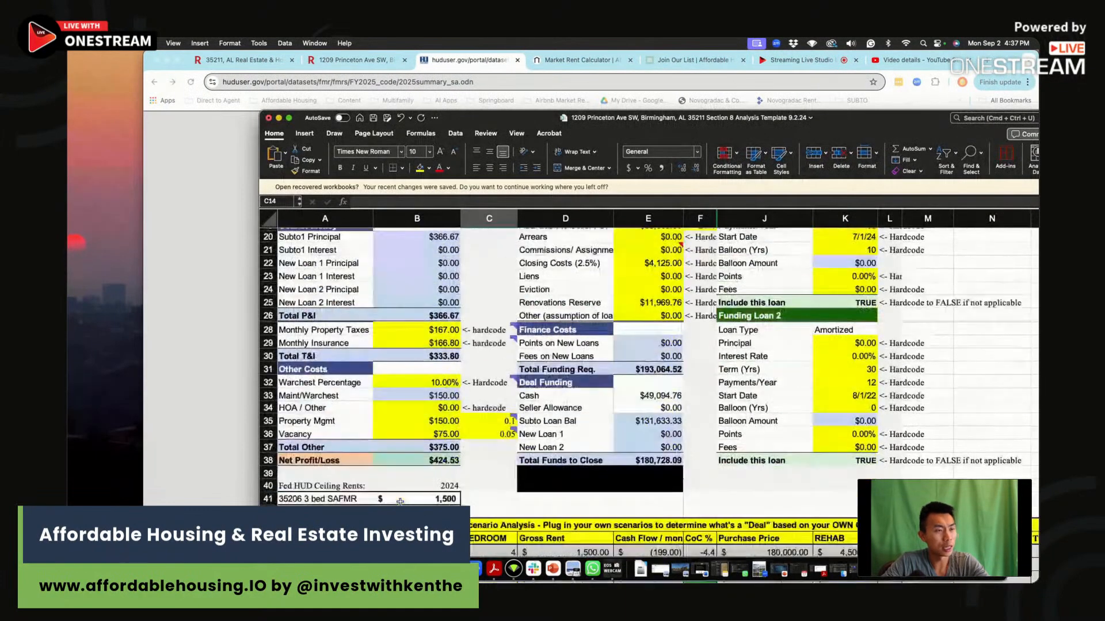
{"action": "left_click", "coordinate": [444, 413]}
{"action": "type", "text": "1420"}
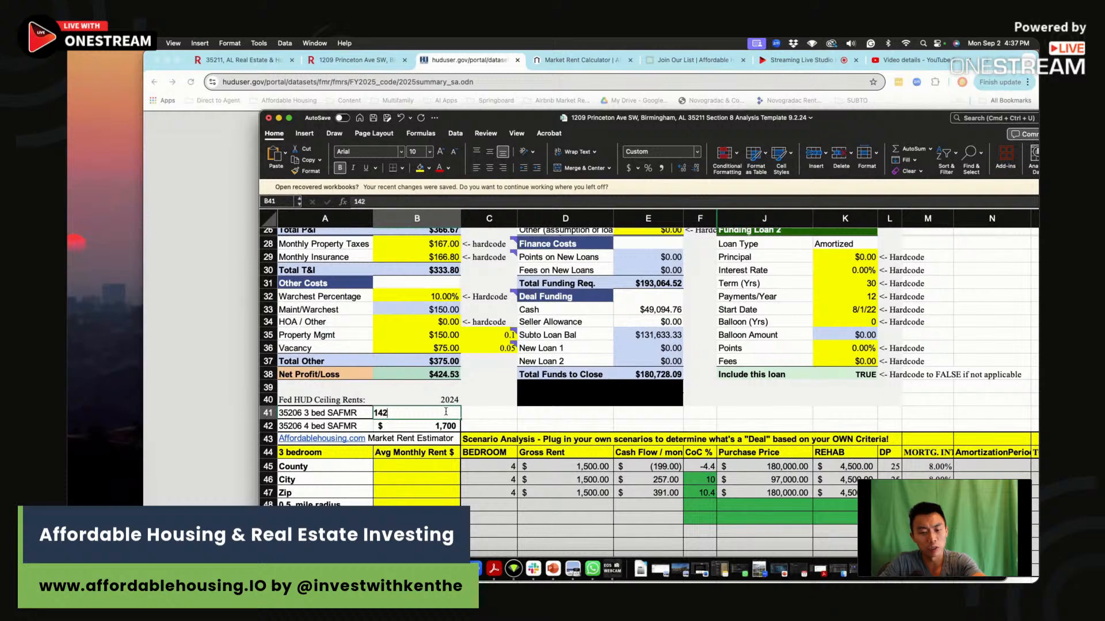
{"action": "key", "text": "Return"}
{"action": "type", "text": "1580"}
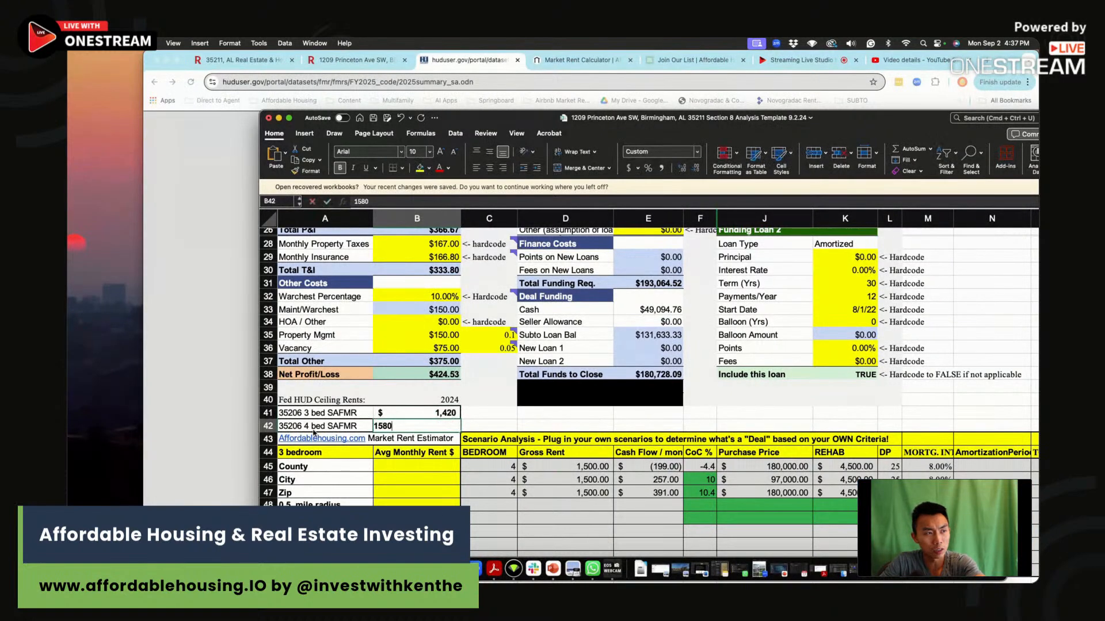
Change the ZIP code in the 4 bed SAFMR label to 35211.
{"action": "left_click", "coordinate": [322, 429]}
{"action": "left_click", "coordinate": [373, 202]}
{"action": "key", "text": "BackSpace"}
{"action": "key", "text": "BackSpace"}
{"action": "type", "text": "11"}
Change the ZIP code in the 3 bed SAFMR label to 35211.
{"action": "left_click", "coordinate": [350, 413]}
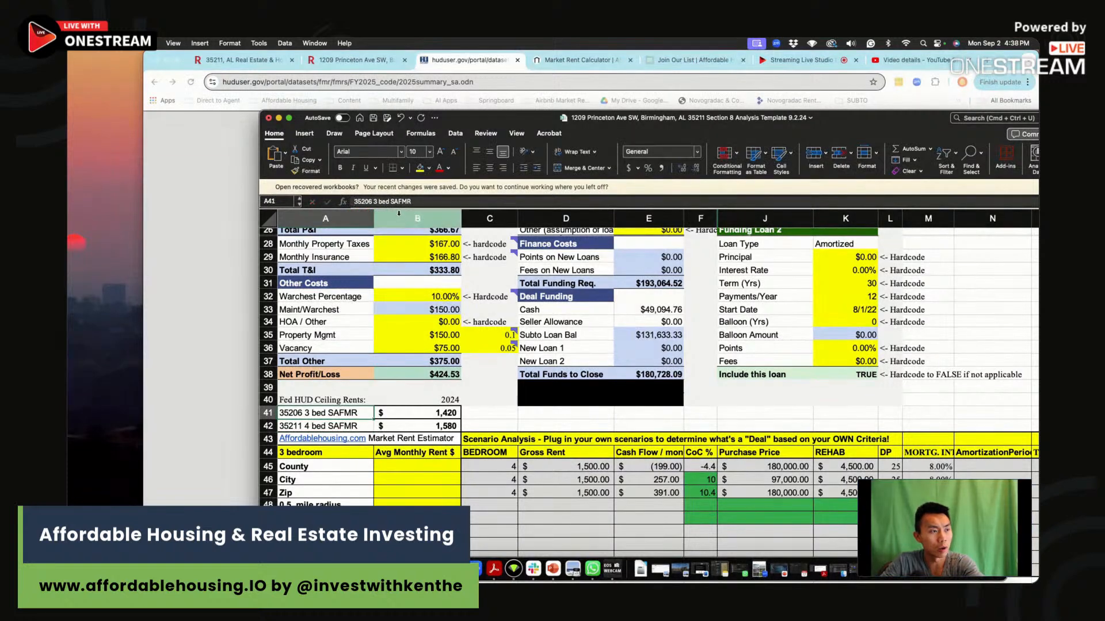
{"action": "left_click", "coordinate": [374, 200]}
{"action": "key", "text": "BackSpace"}
{"action": "key", "text": "BackSpace"}
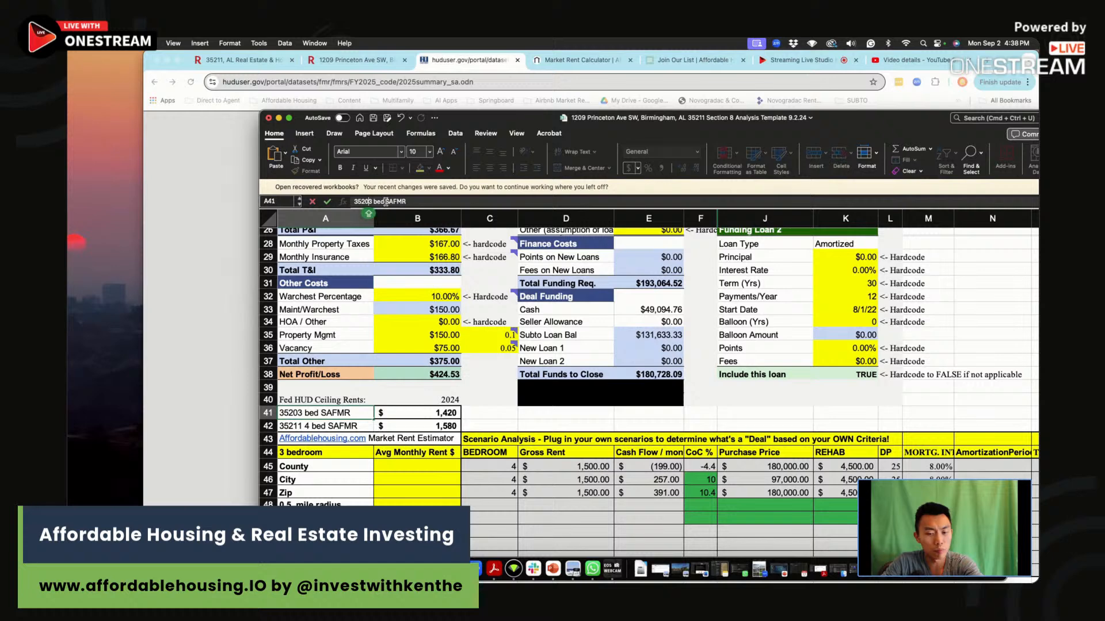
{"action": "key", "text": "BackSpace"}
{"action": "type", "text": "11"}
{"action": "left_click", "coordinate": [478, 493]}
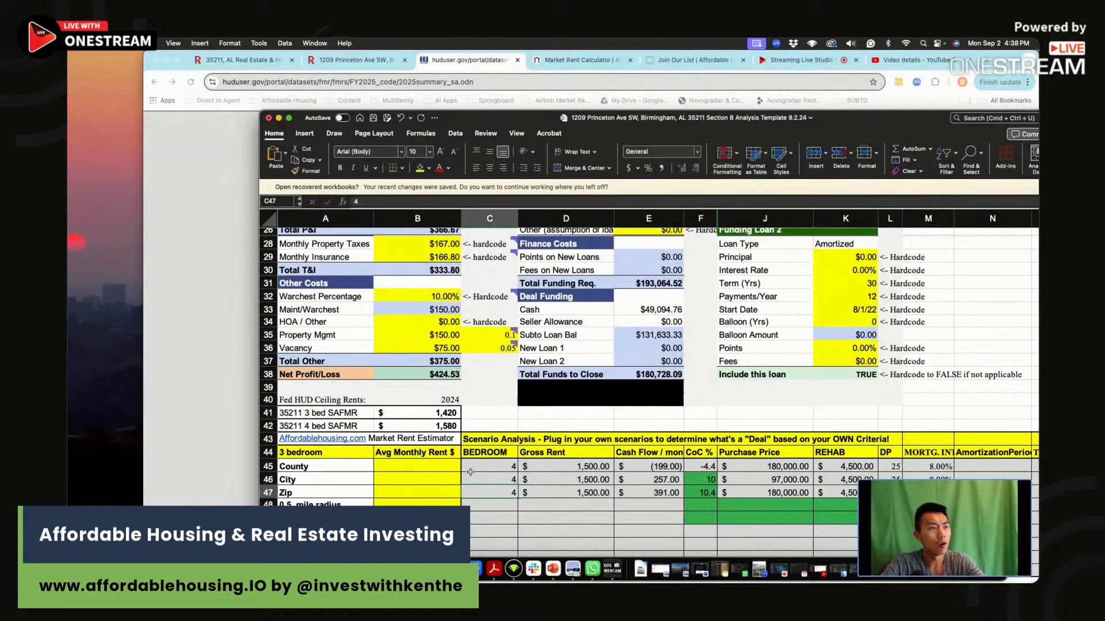
Compare the spreadsheet's HUD ceiling rents and average monthly rents with HUD's table row for ZIP 35211.
{"action": "left_click", "coordinate": [431, 504]}
{"action": "scroll", "coordinate": [432, 495], "scroll_direction": "down", "scroll_amount": 3}
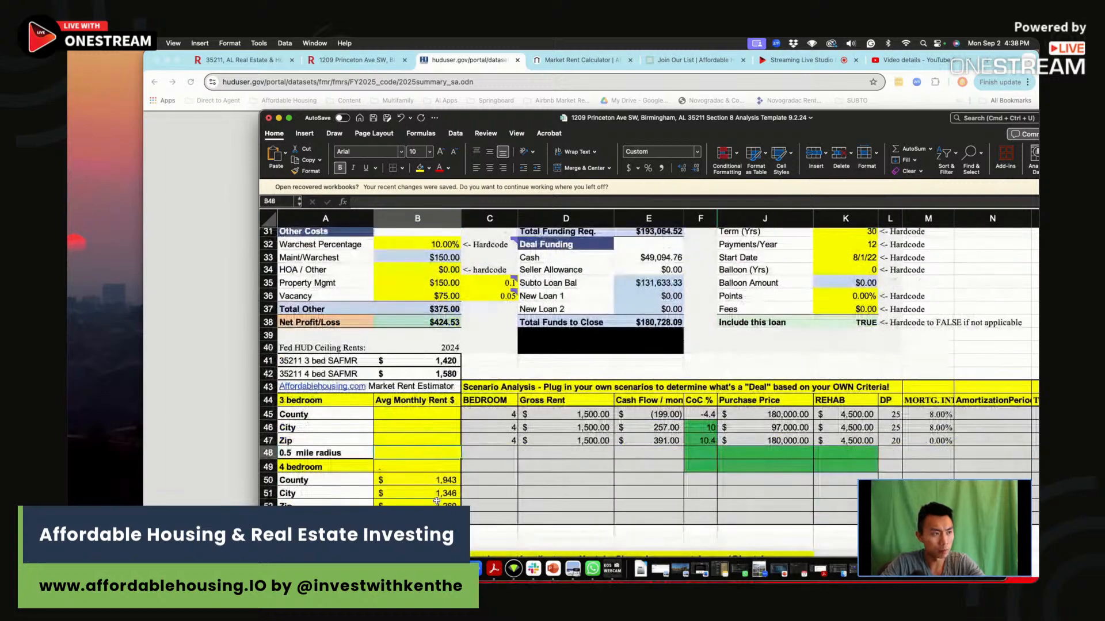
{"action": "left_click", "coordinate": [479, 65]}
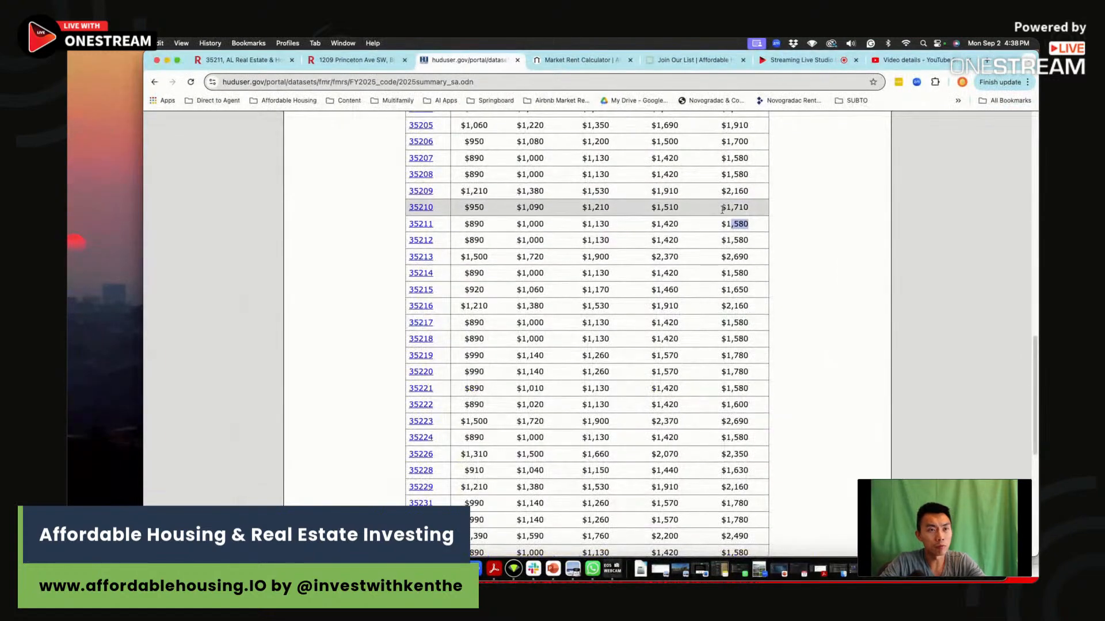
{"action": "key", "text": "super+Tab"}
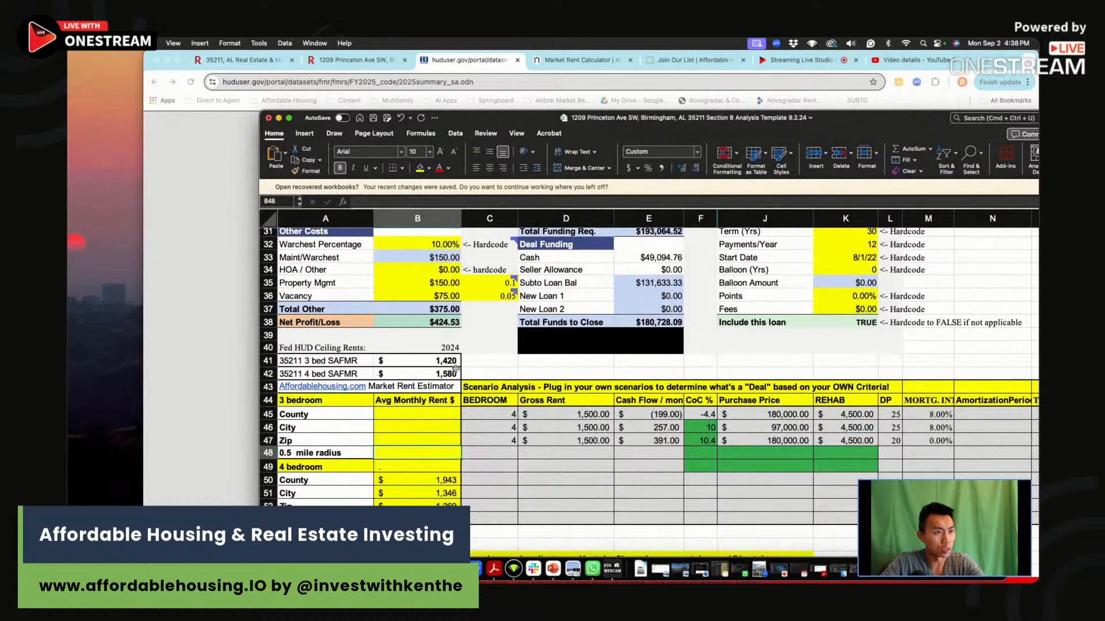
{"action": "key", "text": "super+Tab"}
Open a blank Market Rent Estimator form on AffordableHousing.com.
{"action": "left_click", "coordinate": [578, 60]}
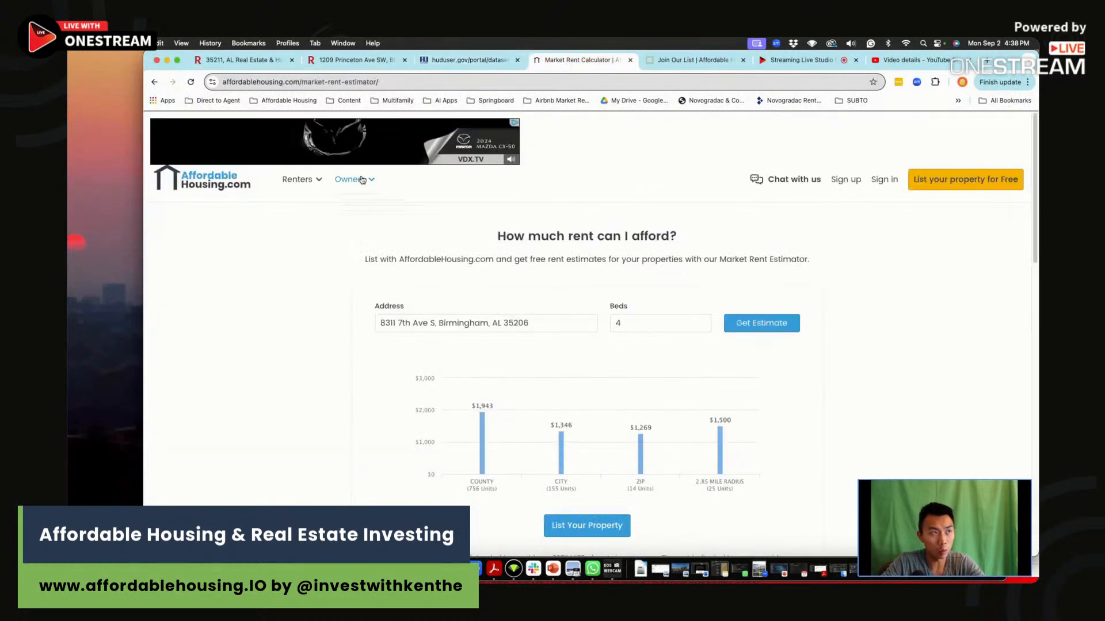
{"action": "mouse_move", "coordinate": [359, 180]}
{"action": "left_click", "coordinate": [377, 251]}
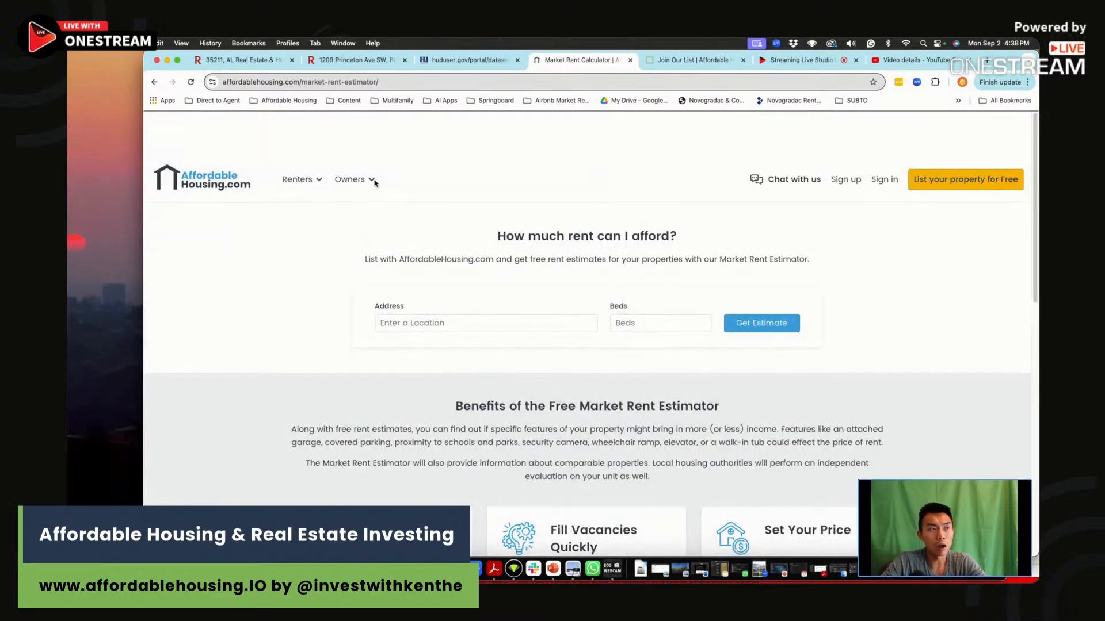
Copy the property's address from the Redfin listing and enter it as the Market Rent Estimator's address, choosing the suggested match.
{"action": "left_click", "coordinate": [371, 61]}
{"action": "scroll", "coordinate": [520, 374], "scroll_direction": "up", "scroll_amount": 15}
{"action": "mouse_move", "coordinate": [514, 468]}
{"action": "left_mouse_down"}
{"action": "mouse_move", "coordinate": [335, 468]}
{"action": "mouse_move", "coordinate": [515, 469]}
{"action": "left_mouse_up"}
{"action": "key", "text": "super+c"}
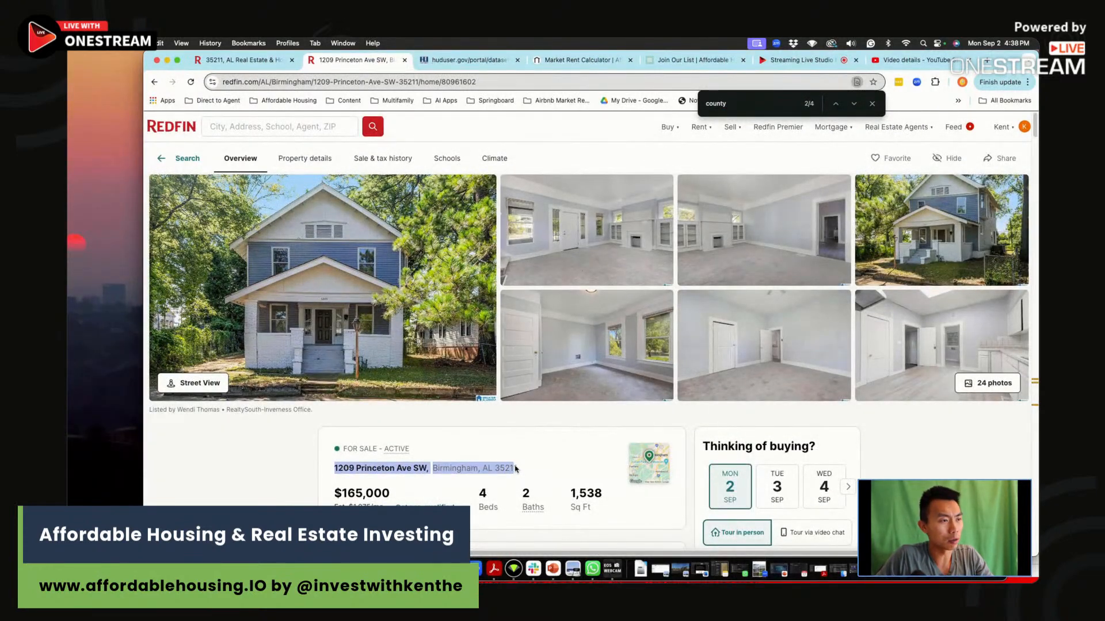
{"action": "left_click", "coordinate": [577, 59]}
{"action": "left_click", "coordinate": [475, 326]}
{"action": "key", "text": "super+v"}
{"action": "left_click", "coordinate": [517, 340]}
Set the number of beds to 4 and get the market rent estimate.
{"action": "left_click", "coordinate": [662, 324]}
{"action": "type", "text": "4"}
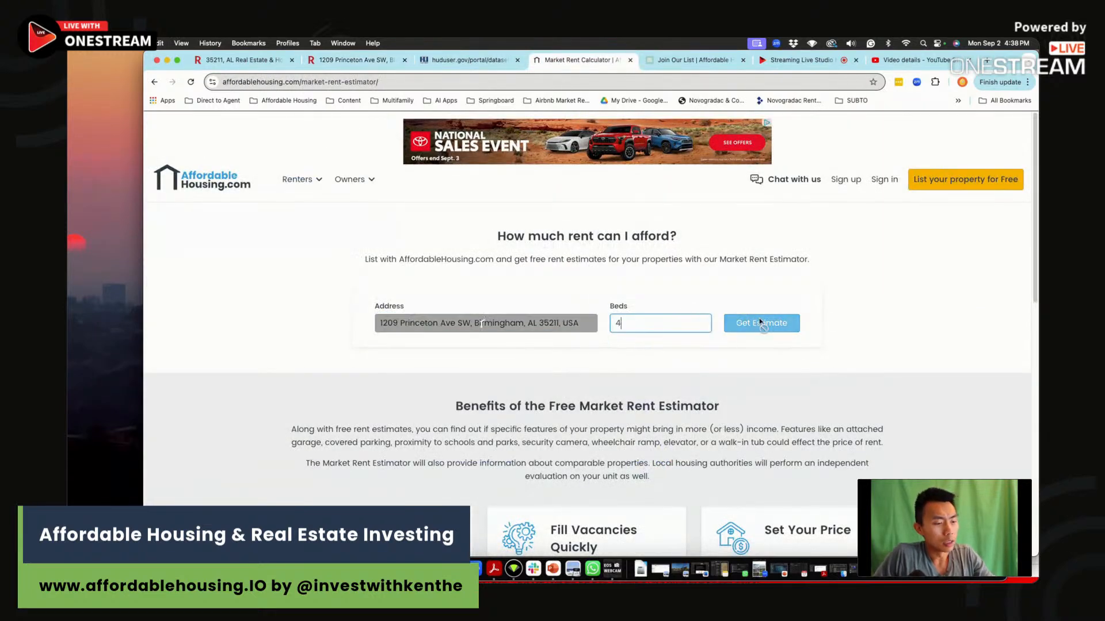
{"action": "left_click", "coordinate": [774, 322]}
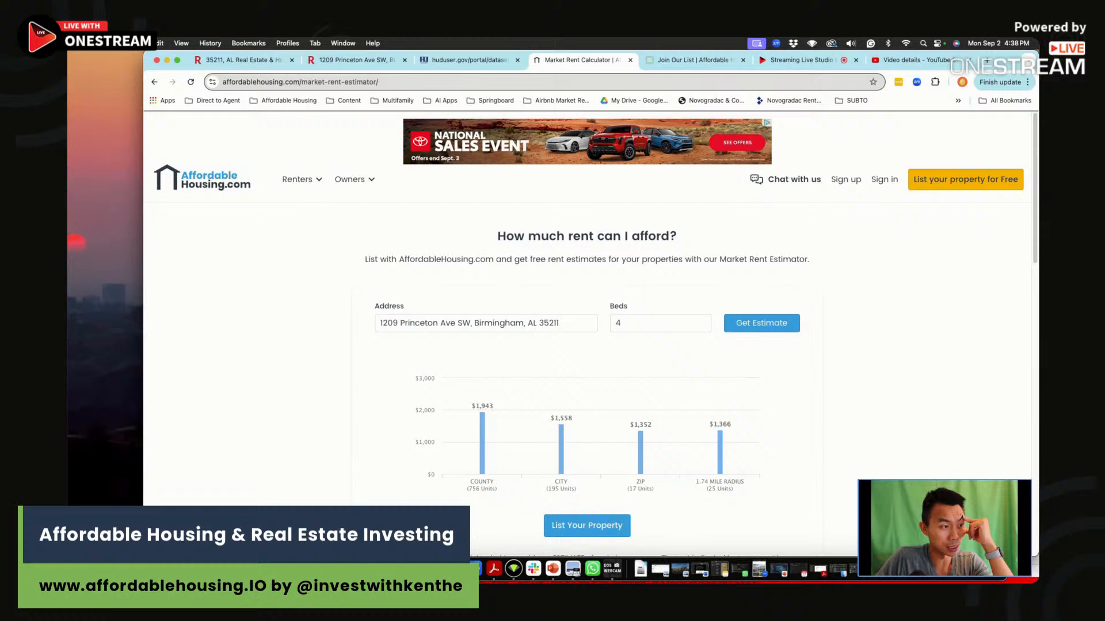
Enter the estimator's ZIP rent of 1352 in the spreadsheet as the four-bedroom Zip average monthly rent.
{"action": "key", "text": "super+Tab"}
{"action": "left_click", "coordinate": [441, 504]}
{"action": "left_click", "coordinate": [184, 389]}
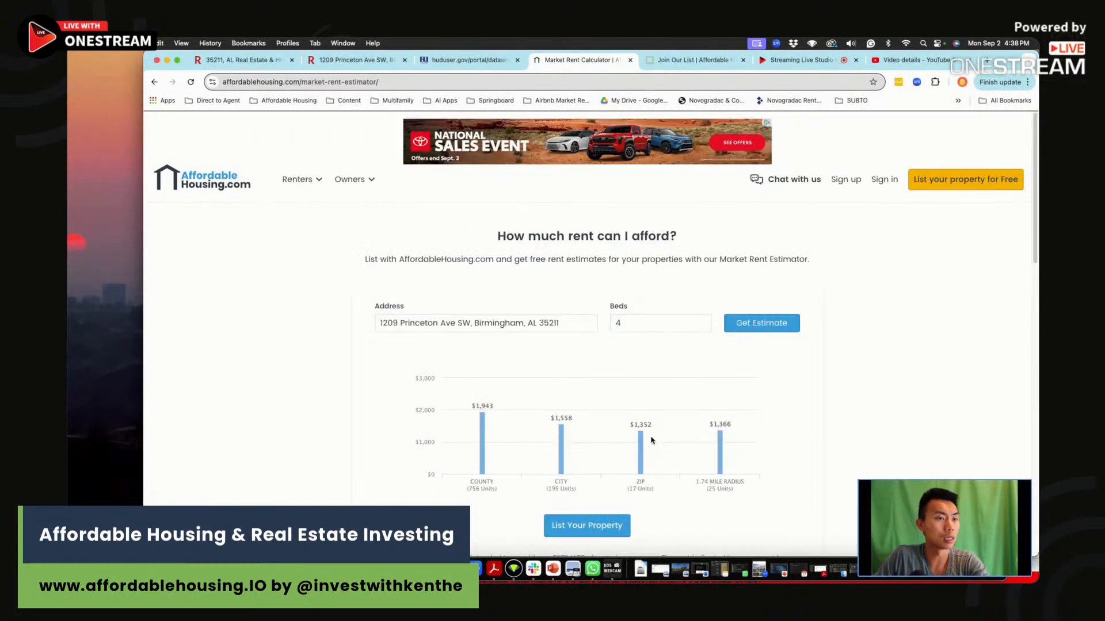
{"action": "key", "text": "super+Tab"}
{"action": "left_click", "coordinate": [451, 499]}
{"action": "type", "text": "1352"}
{"action": "left_click", "coordinate": [423, 488]}
{"action": "key", "text": "super+Tab"}
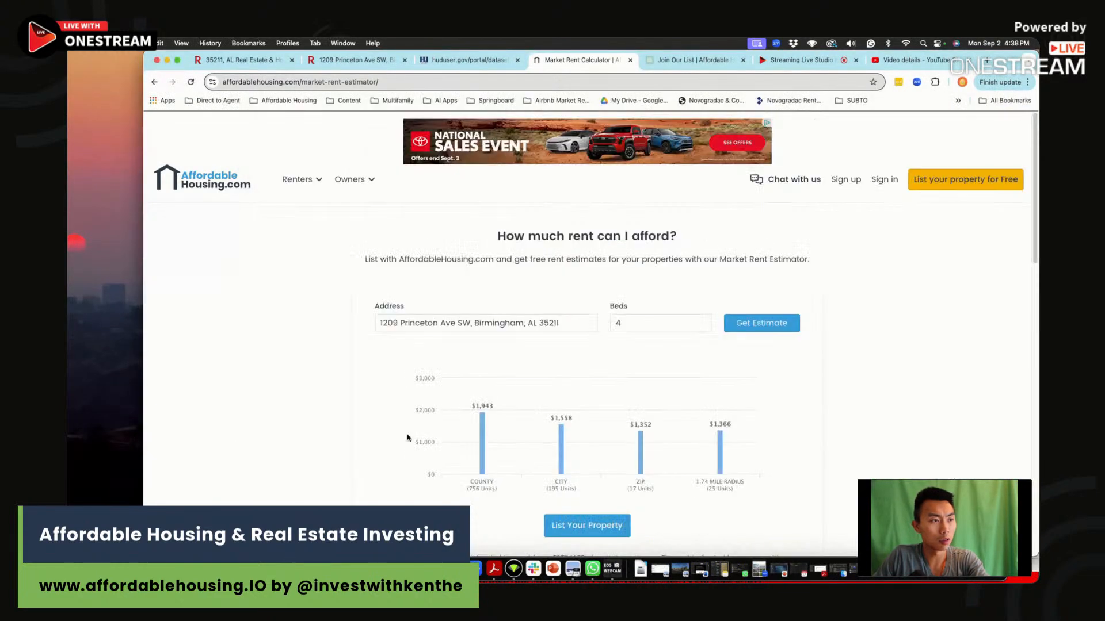
Fill in the remaining four-bedroom average rents from the estimator: City 1558, County 1943 and mile radius 1366.
{"action": "key", "text": "super+Tab"}
{"action": "type", "text": "1558"}
{"action": "key", "text": "Up"}
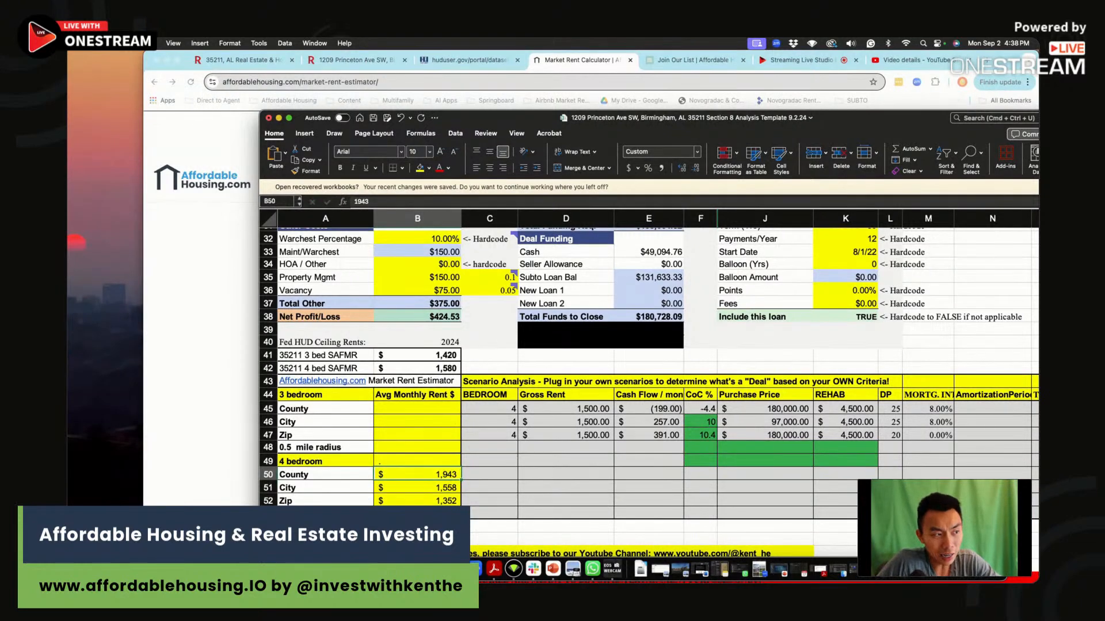
{"action": "key", "text": "super+Tab"}
{"action": "key", "text": "super+Tab"}
{"action": "left_click", "coordinate": [410, 512]}
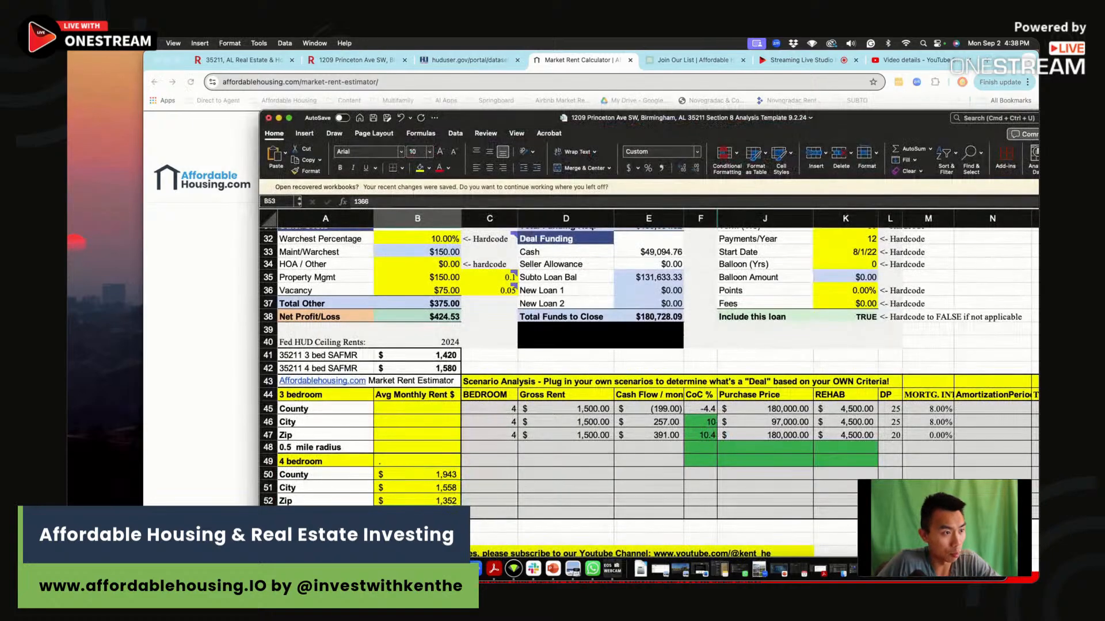
Change the four-bedroom radius label in A53 to 1.8 mile radius.
{"action": "key", "text": "Left"}
{"action": "left_click", "coordinate": [359, 202]}
{"action": "key", "text": "BackSpace"}
{"action": "type", "text": "1"}
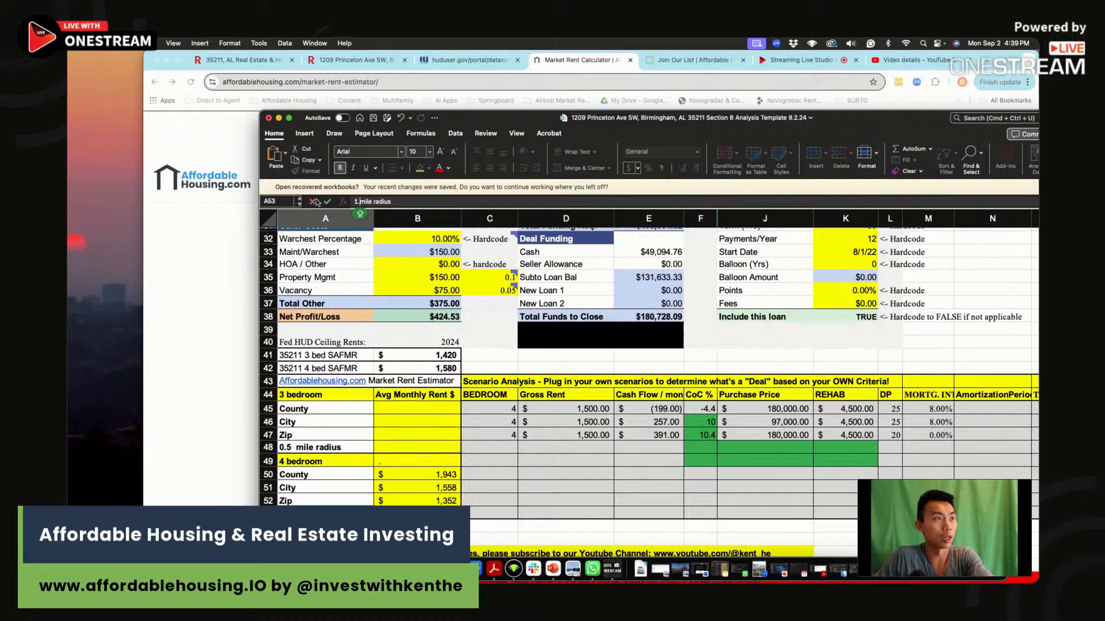
{"action": "type", "text": ".8"}
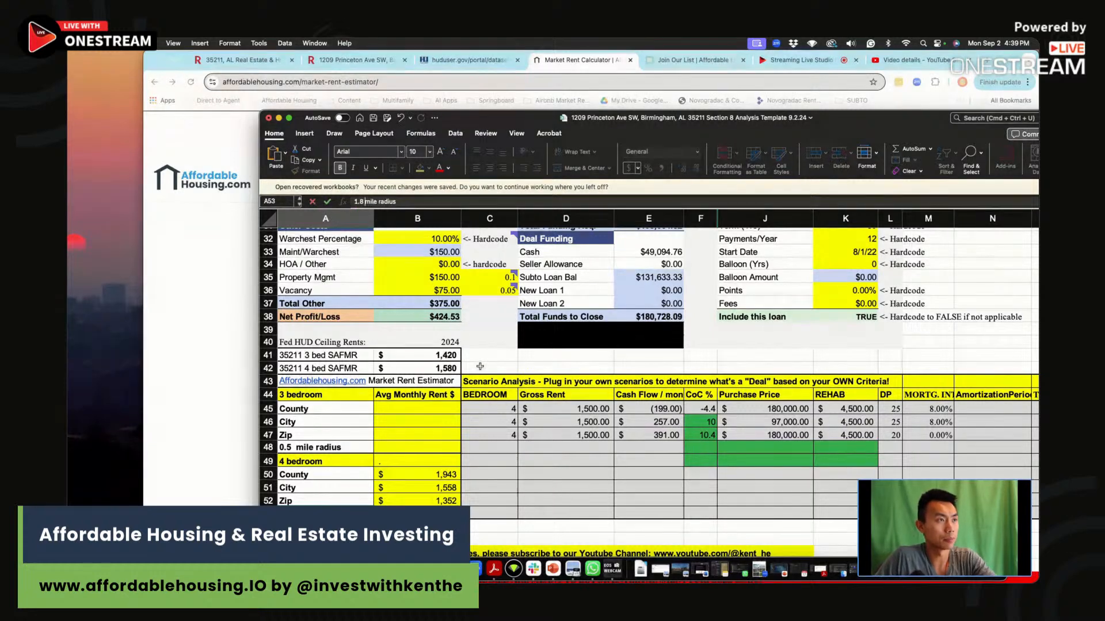
{"action": "left_click", "coordinate": [492, 538]}
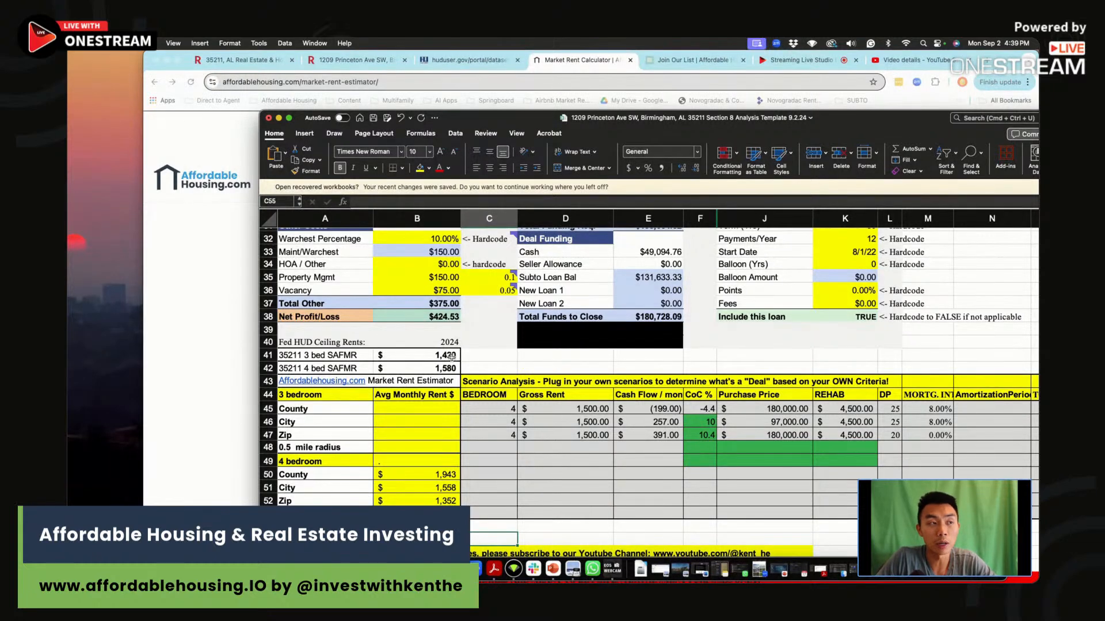
{"action": "left_click_drag", "start_coordinate": [488, 350], "coordinate": [485, 363]}
{"action": "left_click", "coordinate": [489, 367]}
{"action": "left_click", "coordinate": [485, 363]}
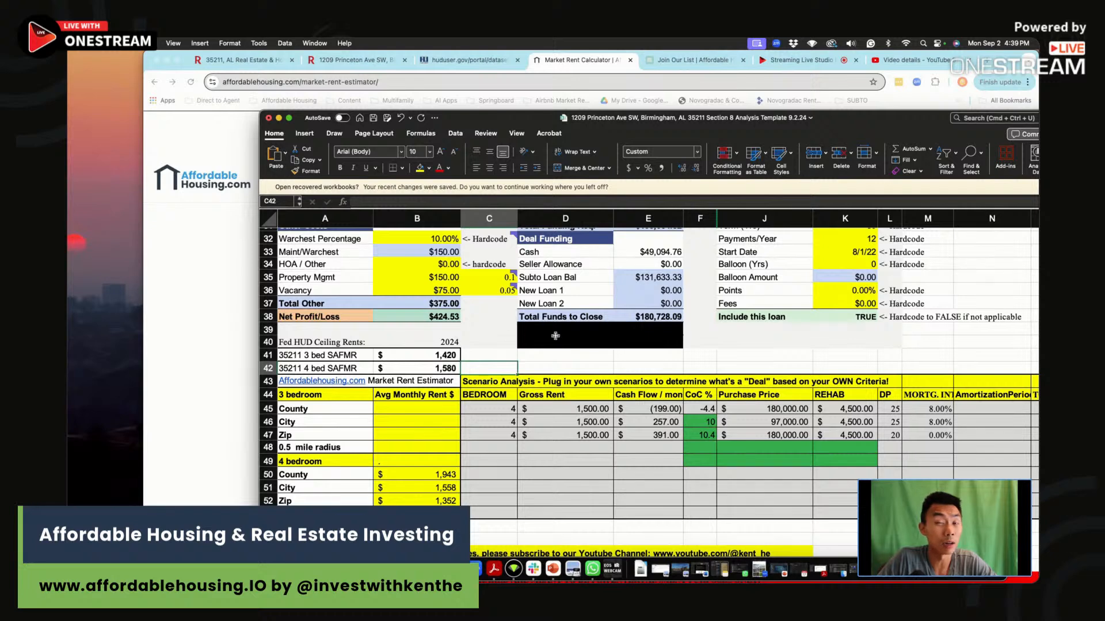
{"action": "left_click_drag", "start_coordinate": [495, 344], "coordinate": [489, 369]}
{"action": "left_click", "coordinate": [492, 369]}
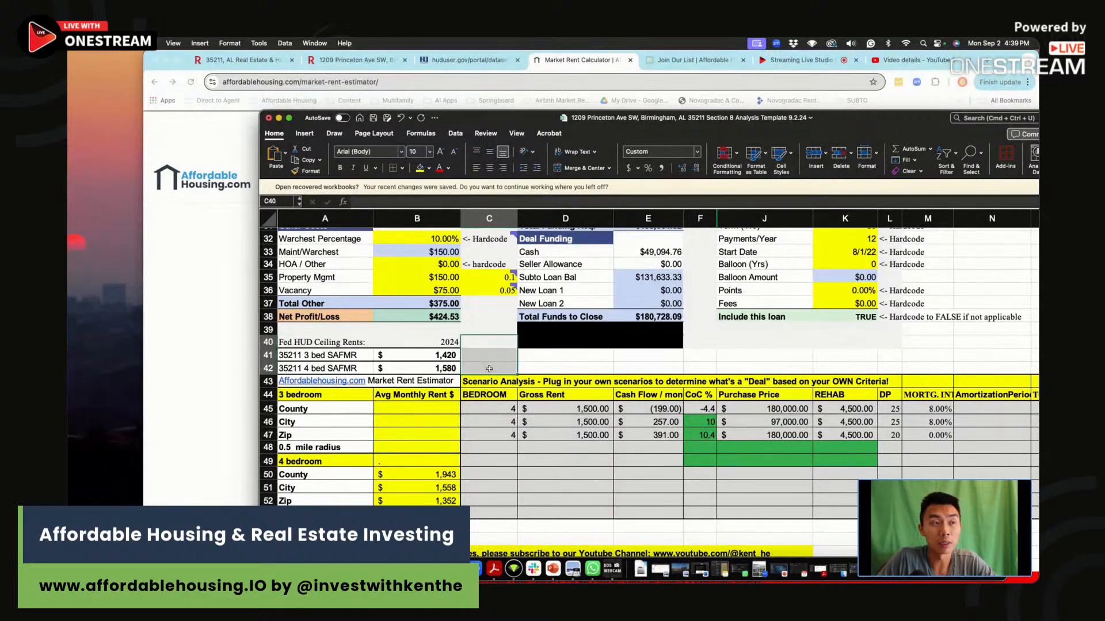
{"action": "left_click", "coordinate": [489, 368]}
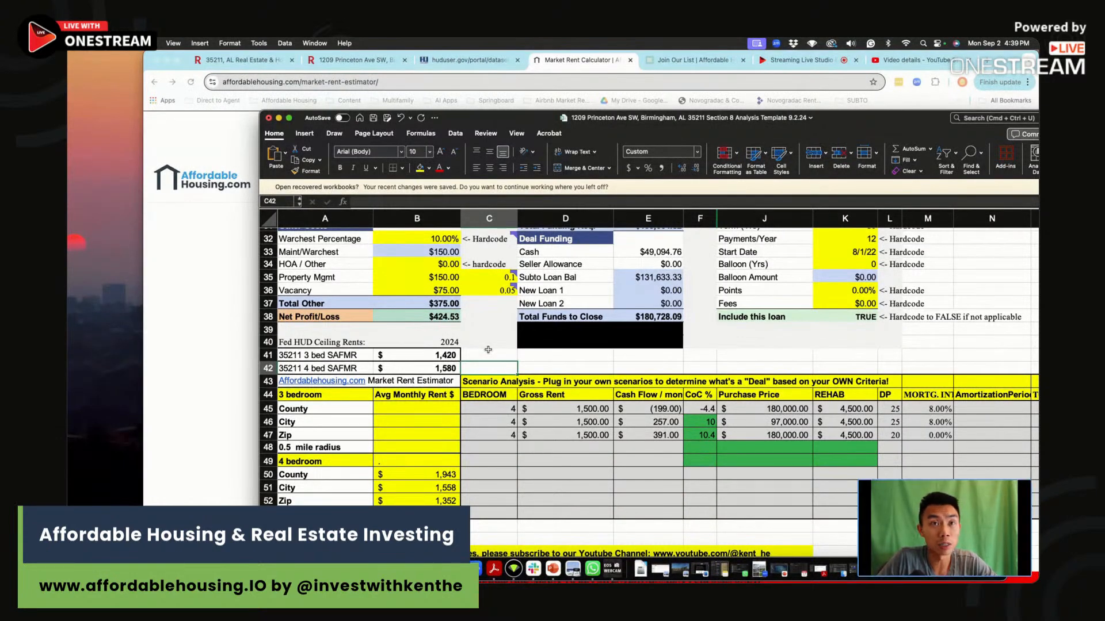
Set Monthly Income Rents in B16 to 1366, the four-bedroom radius rent.
{"action": "scroll", "coordinate": [488, 350], "scroll_direction": "up", "scroll_amount": 5}
{"action": "mouse_move", "coordinate": [488, 352]}
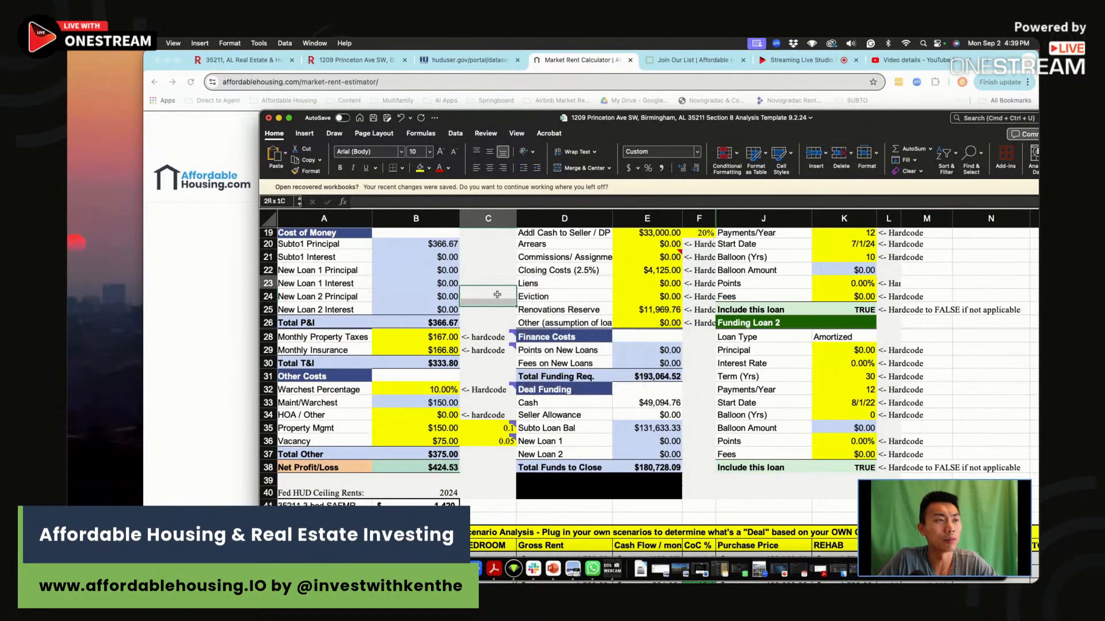
{"action": "left_click", "coordinate": [494, 317]}
{"action": "scroll", "coordinate": [494, 317], "scroll_direction": "up", "scroll_amount": 5}
{"action": "left_click", "coordinate": [425, 347]}
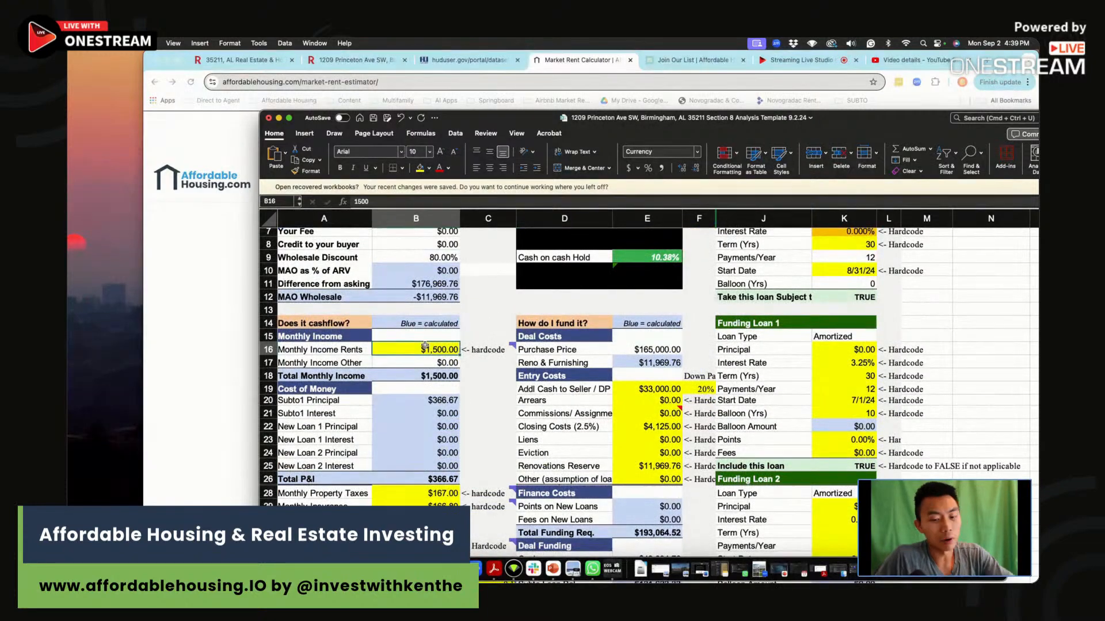
{"action": "scroll", "coordinate": [429, 375], "scroll_direction": "down", "scroll_amount": 8}
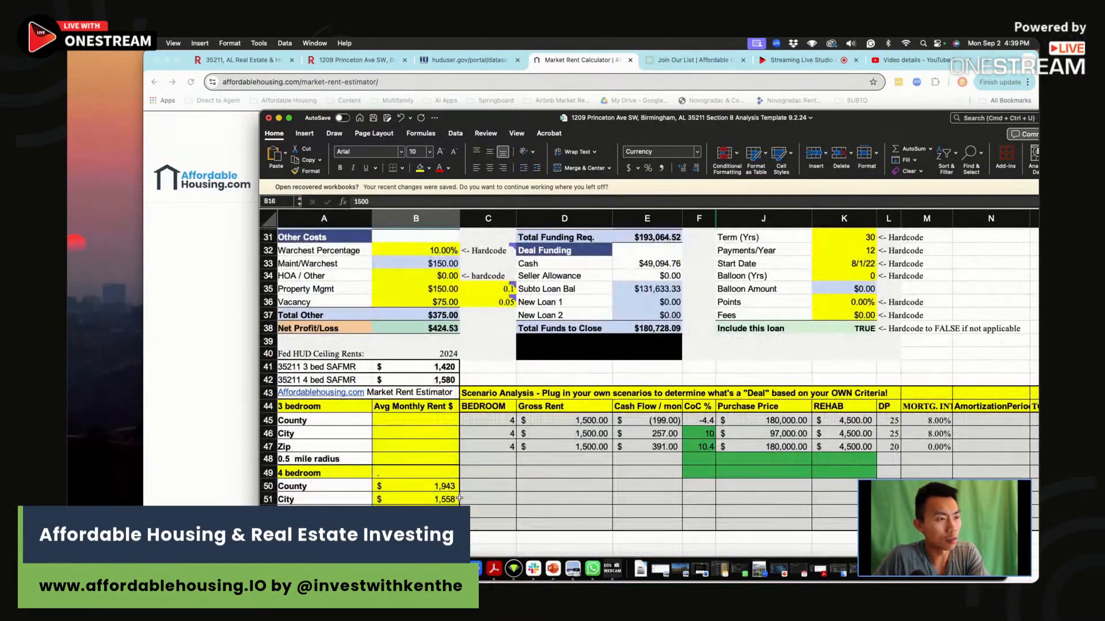
{"action": "scroll", "coordinate": [459, 502], "scroll_direction": "up", "scroll_amount": 5}
Look up the property taxes in the Redfin listing and set Monthly Property Taxes to 79.
{"action": "left_click", "coordinate": [432, 374]}
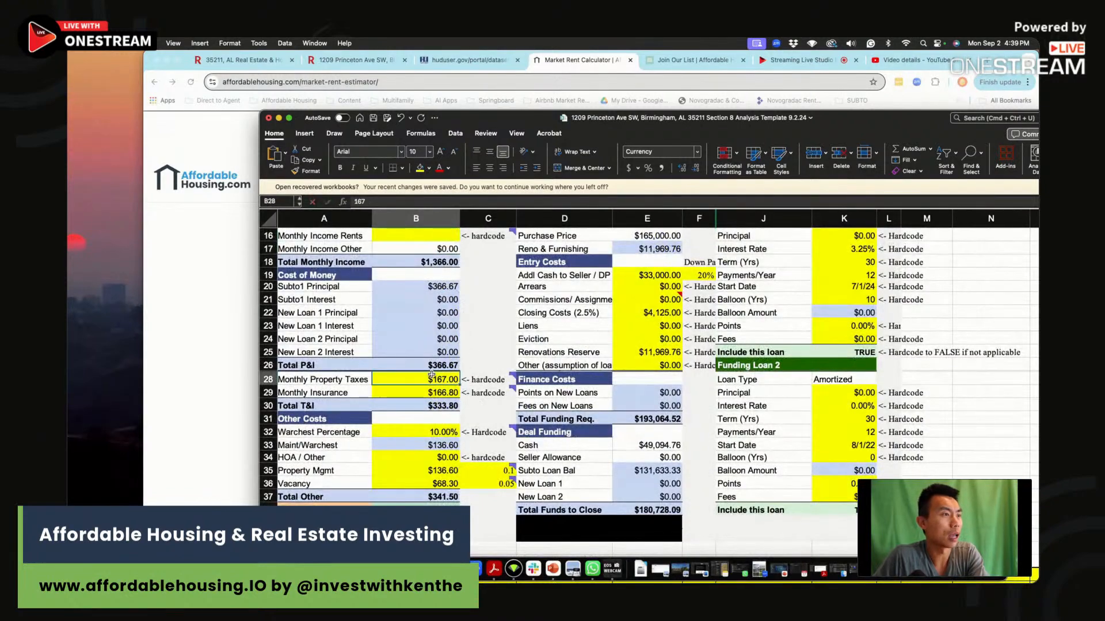
{"action": "left_click", "coordinate": [198, 316]}
{"action": "left_click", "coordinate": [370, 59]}
{"action": "scroll", "coordinate": [539, 397], "scroll_direction": "down", "scroll_amount": 4}
{"action": "scroll", "coordinate": [539, 397], "scroll_direction": "down", "scroll_amount": 5}
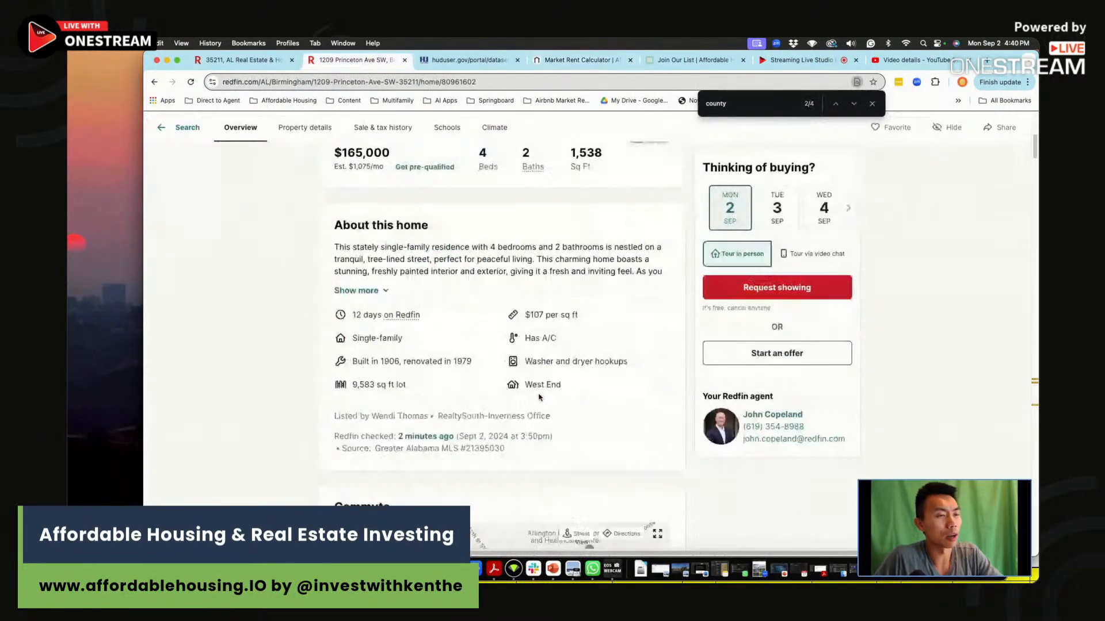
{"action": "key", "text": "super+Tab"}
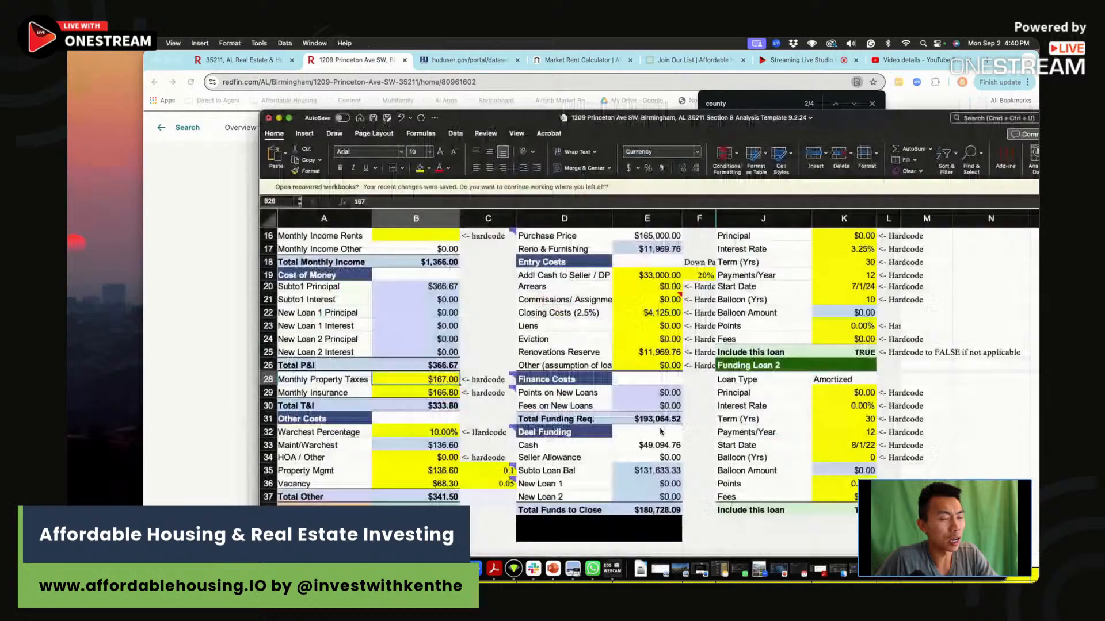
{"action": "type", "text": "79"}
{"action": "key", "text": "Return"}
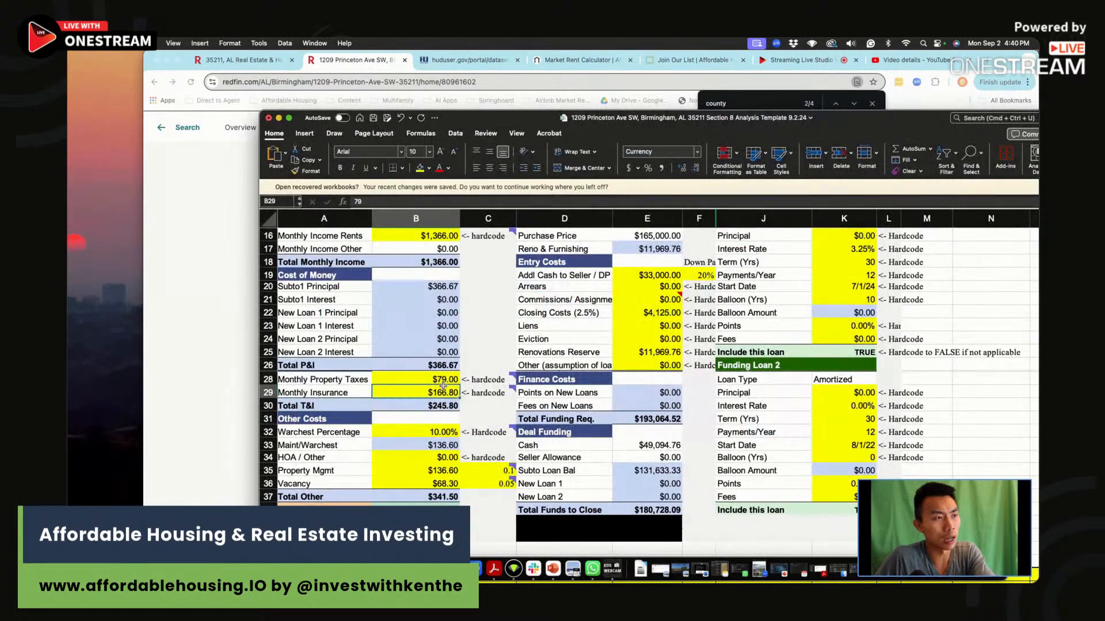
Check the homeowners insurance in the Redfin listing and set Monthly Insurance to =128*1.2.
{"action": "left_click", "coordinate": [232, 326]}
{"action": "key", "text": "super+Tab"}
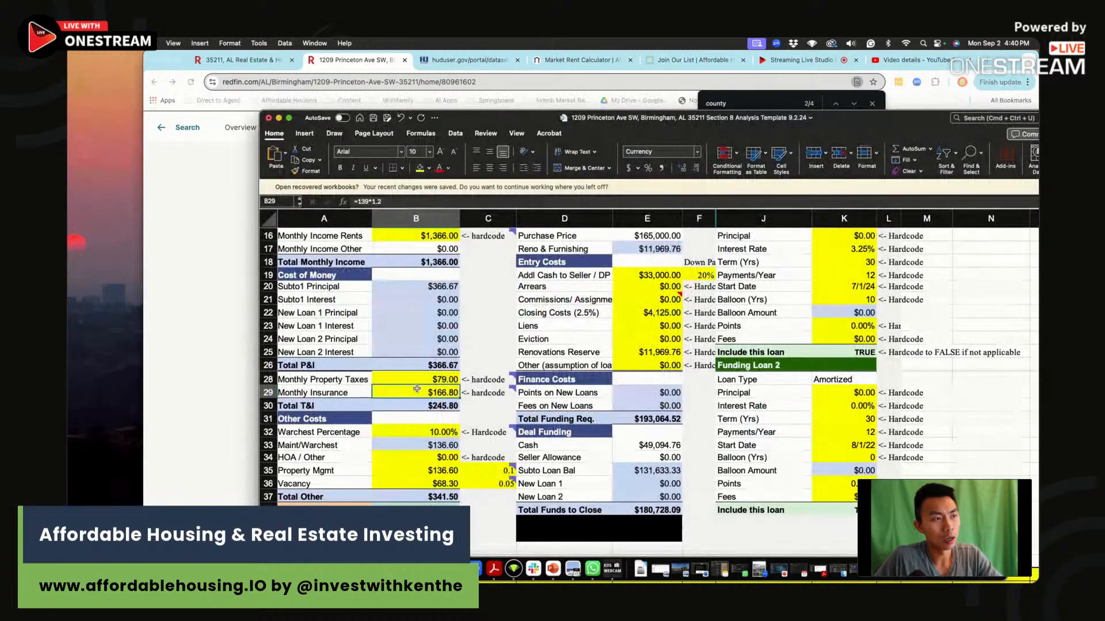
{"action": "type", "text": "=1"}
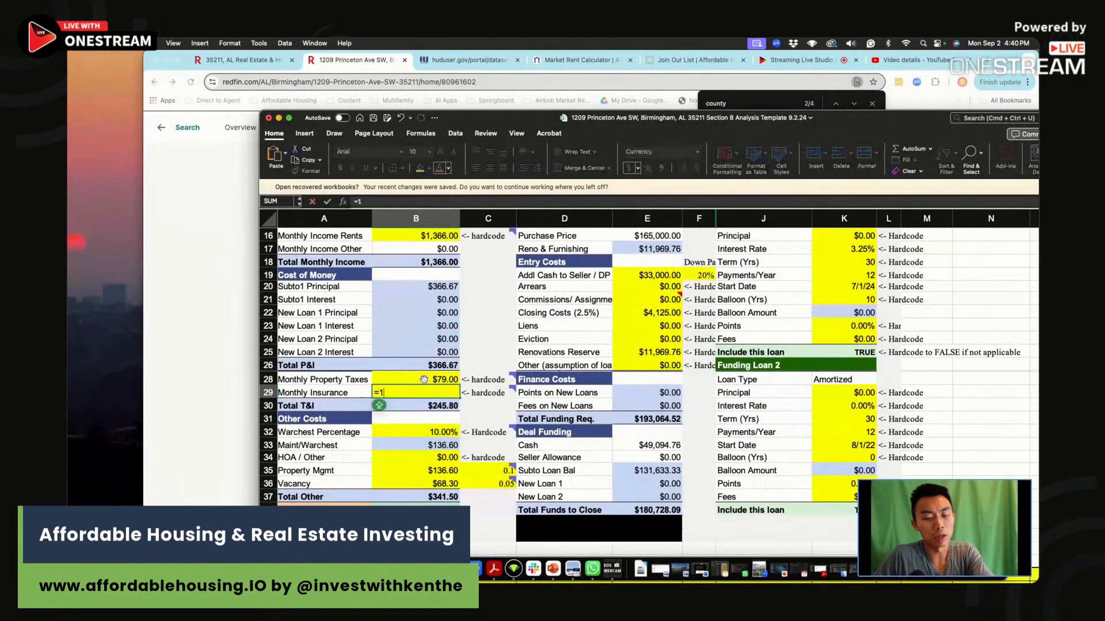
{"action": "type", "text": "28*1.2"}
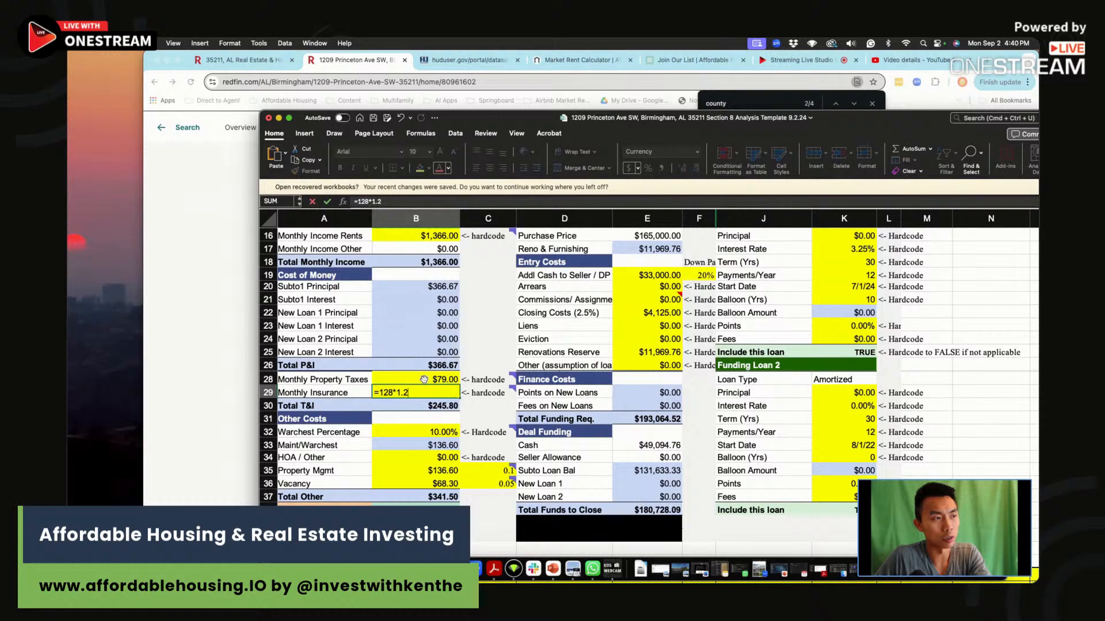
{"action": "key", "text": "Return"}
Place the spreadsheet beside the Redfin listing and review the warchest, maintenance, property management, vacancy and net profit cells under Other Costs.
{"action": "left_click_drag", "start_coordinate": [260, 110], "coordinate": [443, 51]}
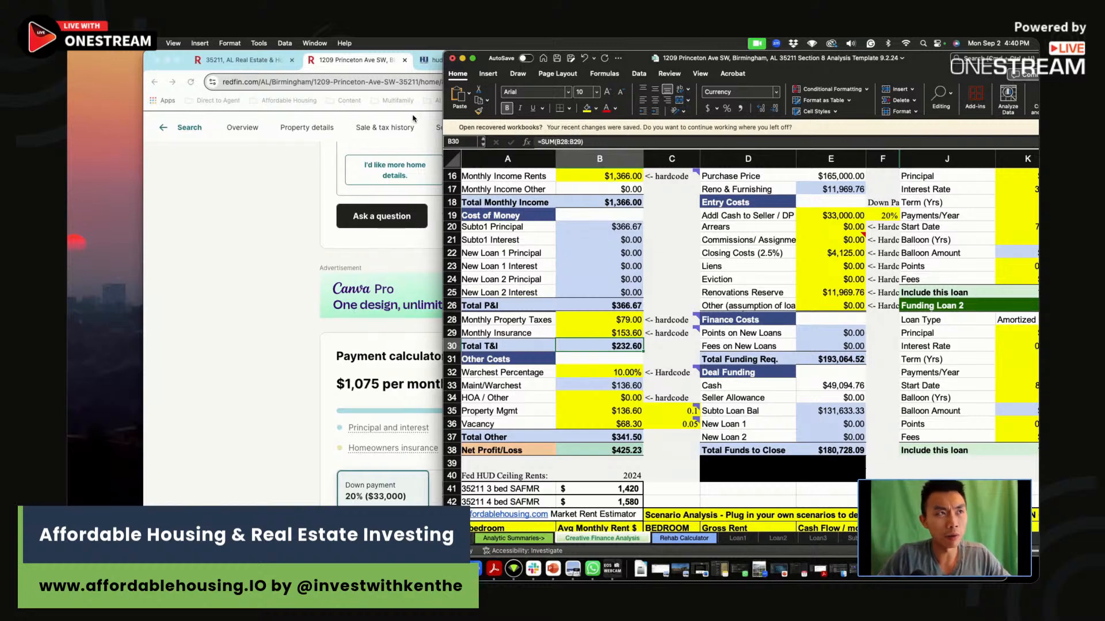
{"action": "left_click_drag", "start_coordinate": [442, 58], "coordinate": [400, 43]}
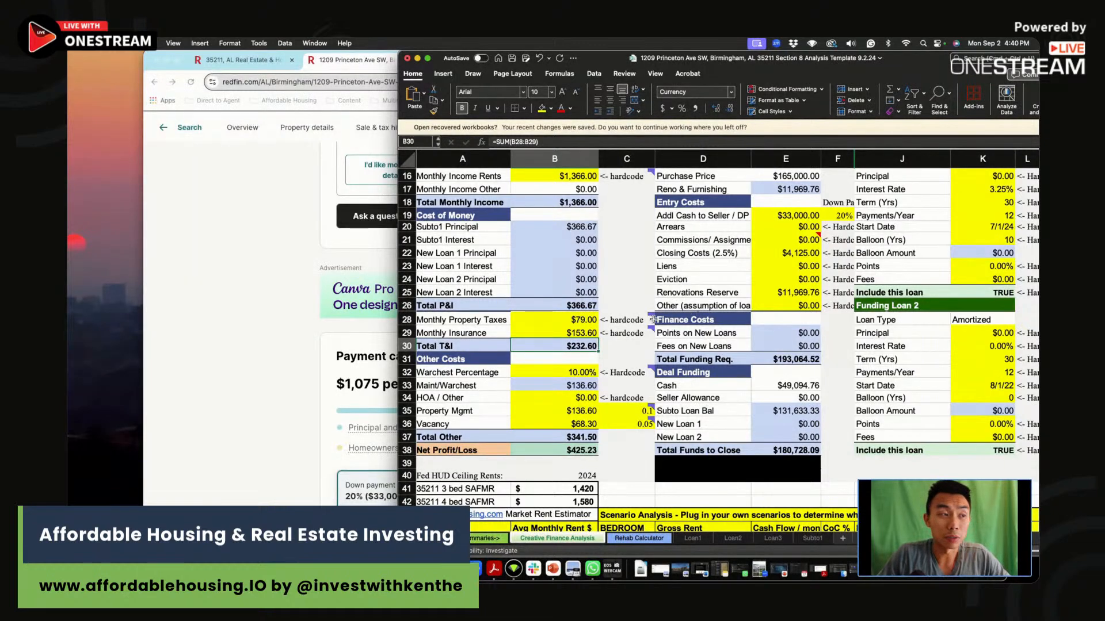
{"action": "left_click_drag", "start_coordinate": [575, 373], "coordinate": [571, 385]}
{"action": "left_click", "coordinate": [571, 386]}
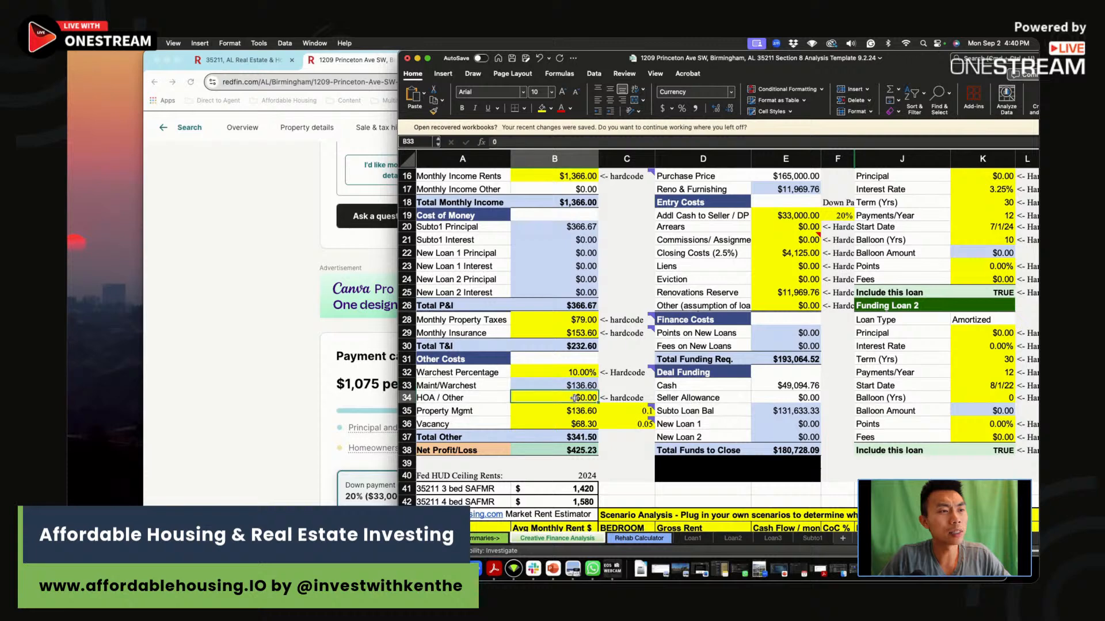
{"action": "left_click_drag", "start_coordinate": [571, 372], "coordinate": [571, 386]}
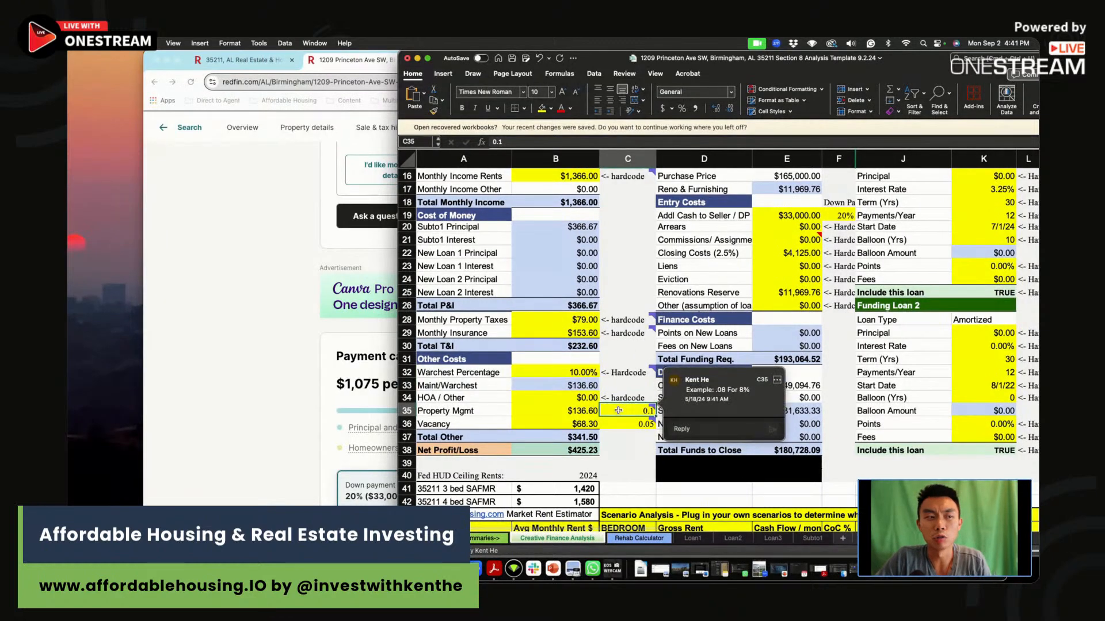
{"action": "left_click", "coordinate": [557, 422]}
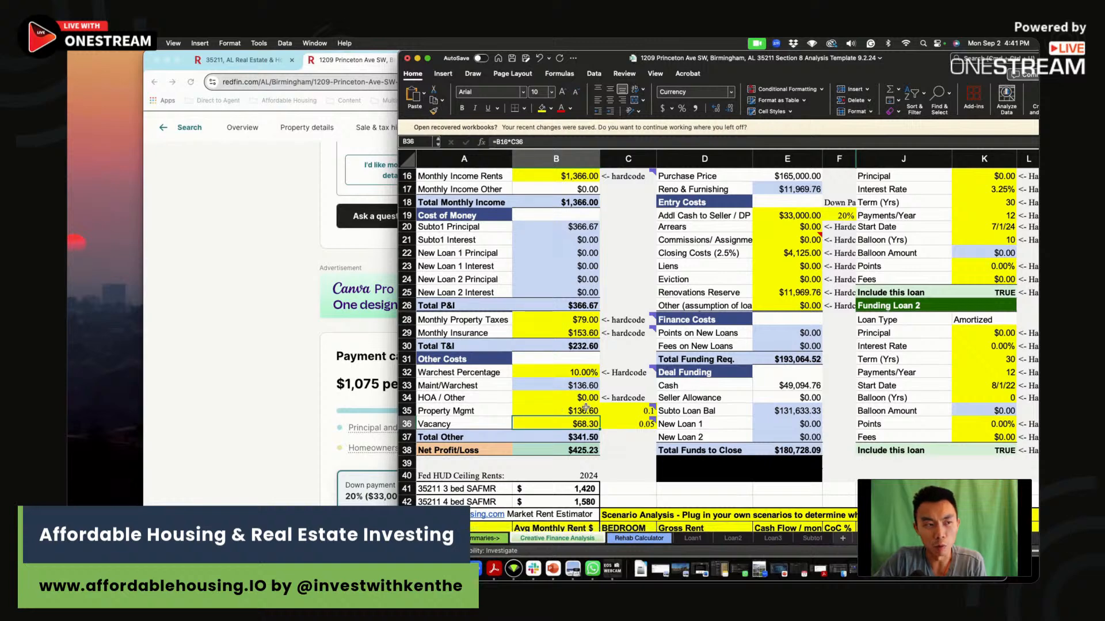
{"action": "left_click", "coordinate": [584, 409]}
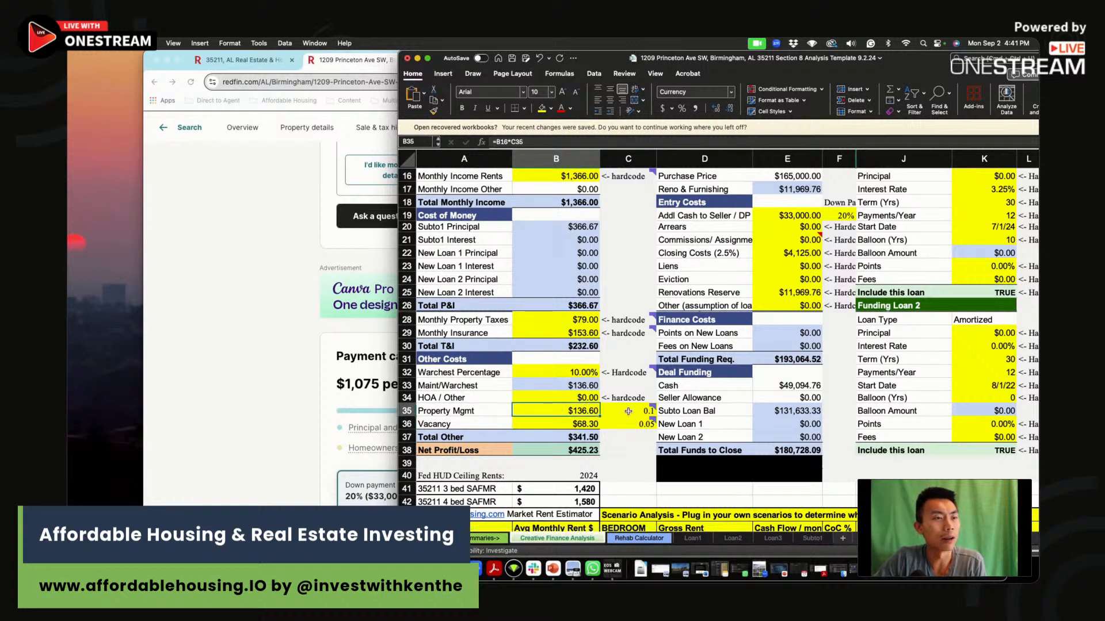
{"action": "left_click", "coordinate": [575, 422]}
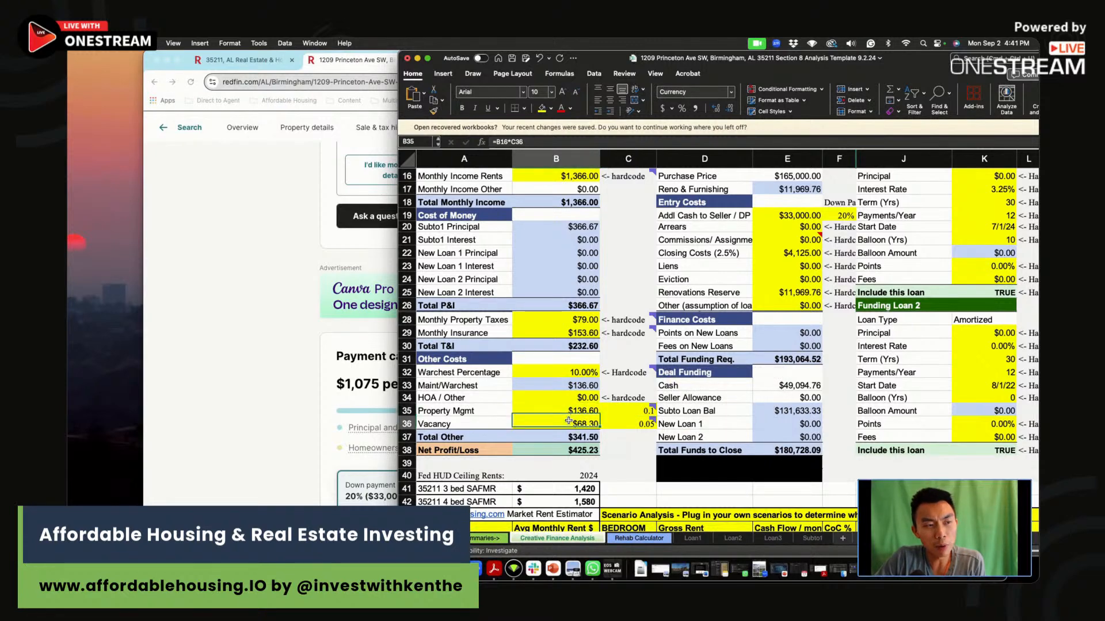
{"action": "left_click", "coordinate": [634, 449]}
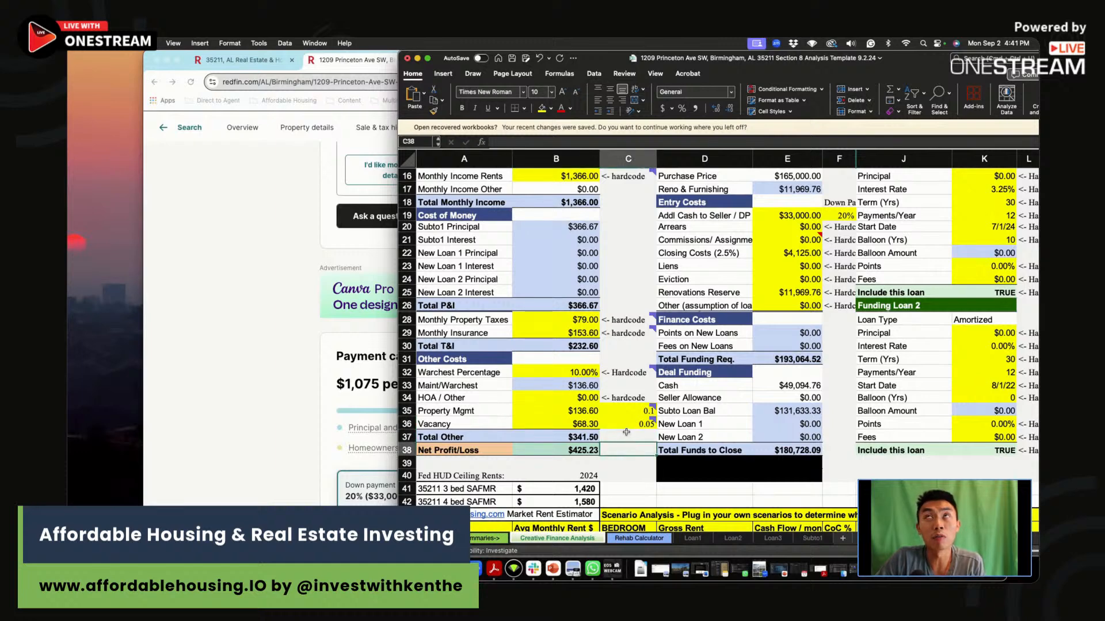
{"action": "mouse_move", "coordinate": [576, 423]}
{"action": "left_mouse_down"}
{"action": "mouse_move", "coordinate": [645, 421]}
{"action": "mouse_move", "coordinate": [545, 421]}
{"action": "mouse_move", "coordinate": [574, 424]}
{"action": "left_mouse_up"}
{"action": "left_click", "coordinate": [545, 421]}
{"action": "left_click", "coordinate": [573, 423]}
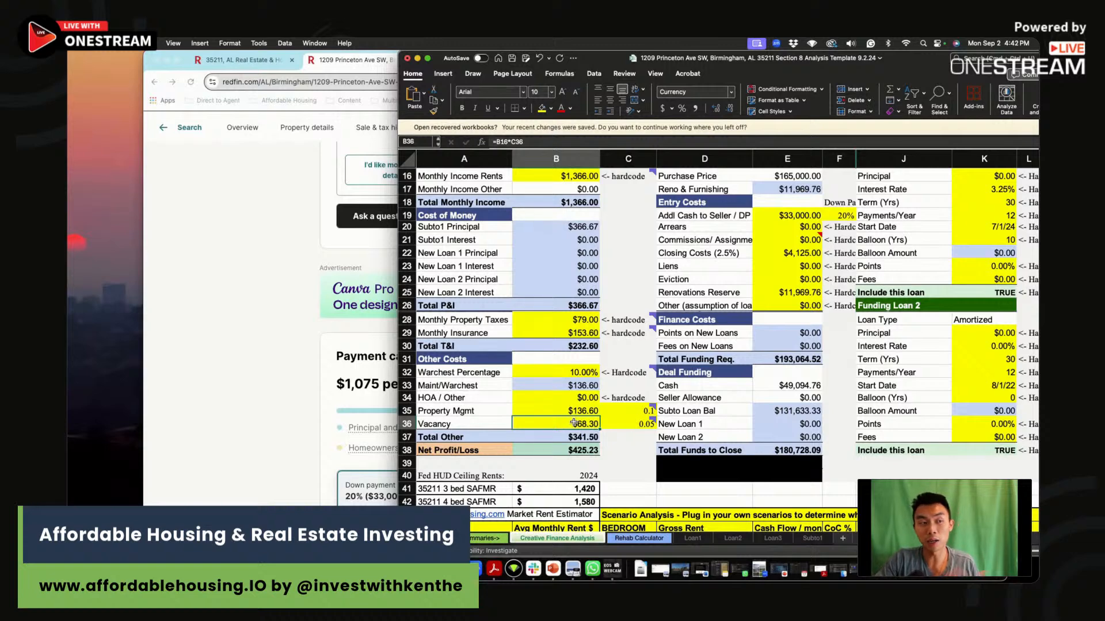
{"action": "left_click", "coordinate": [612, 450]}
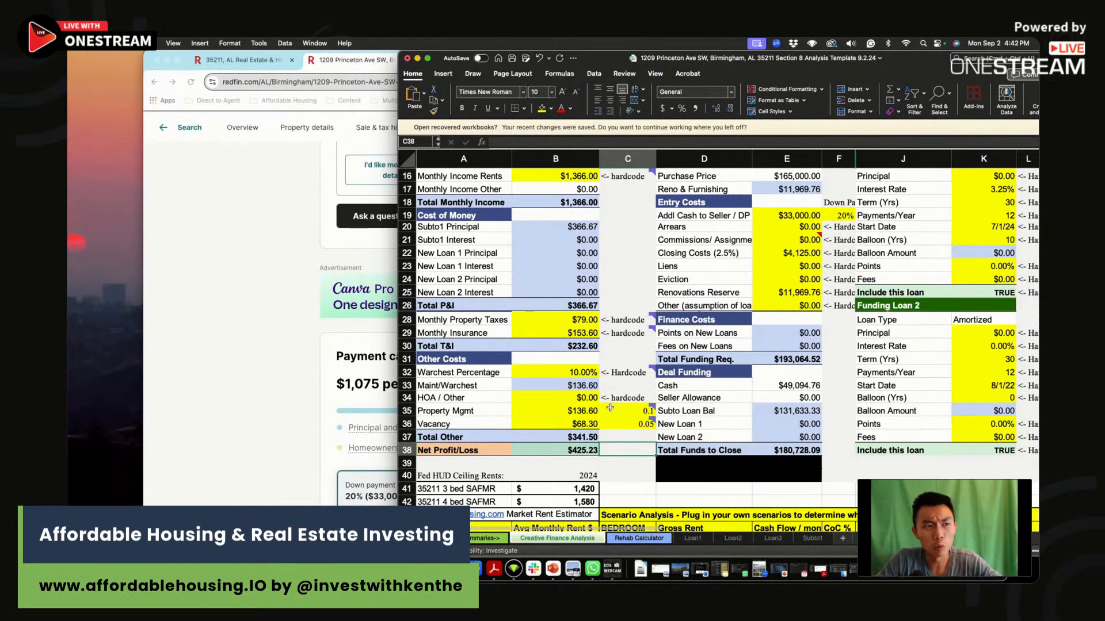
Clear the sample values from Gross Rent rightward in scenario rows 46 and 47, keeping the bedroom counts.
{"action": "scroll", "coordinate": [642, 468], "scroll_direction": "down", "scroll_amount": 3}
{"action": "left_click_drag", "start_coordinate": [643, 504], "coordinate": [984, 520]}
{"action": "left_click", "coordinate": [797, 506]}
{"action": "left_click_drag", "start_coordinate": [699, 480], "coordinate": [1013, 516]}
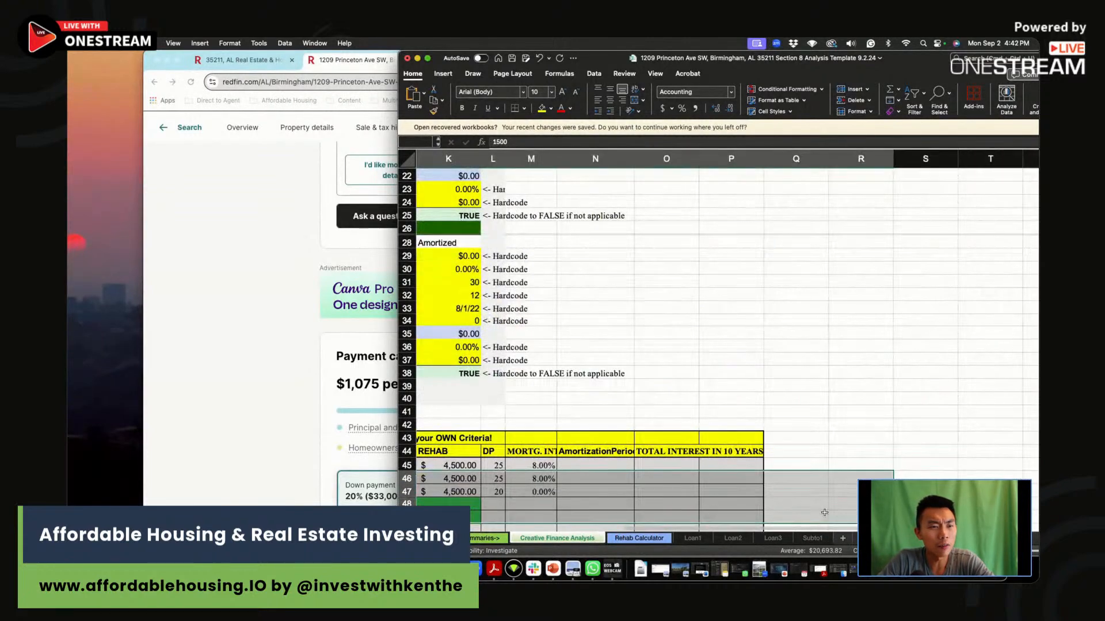
{"action": "key", "text": "Delete"}
Set the first scenario's Gross Rent in D45 to 1366.
{"action": "left_click", "coordinate": [720, 465]}
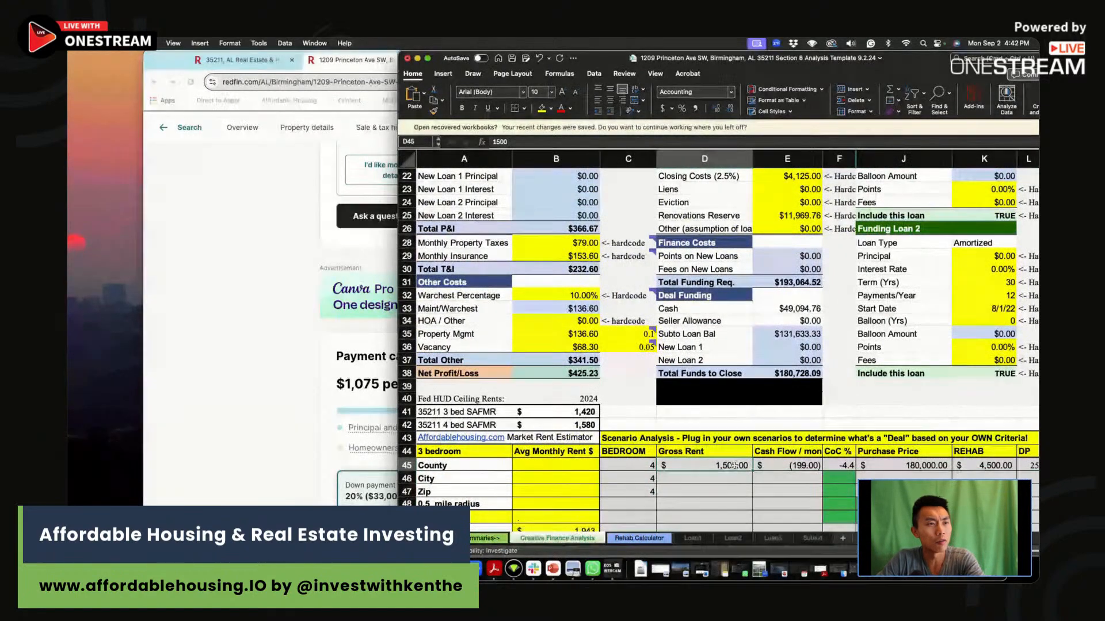
{"action": "type", "text": "1366"}
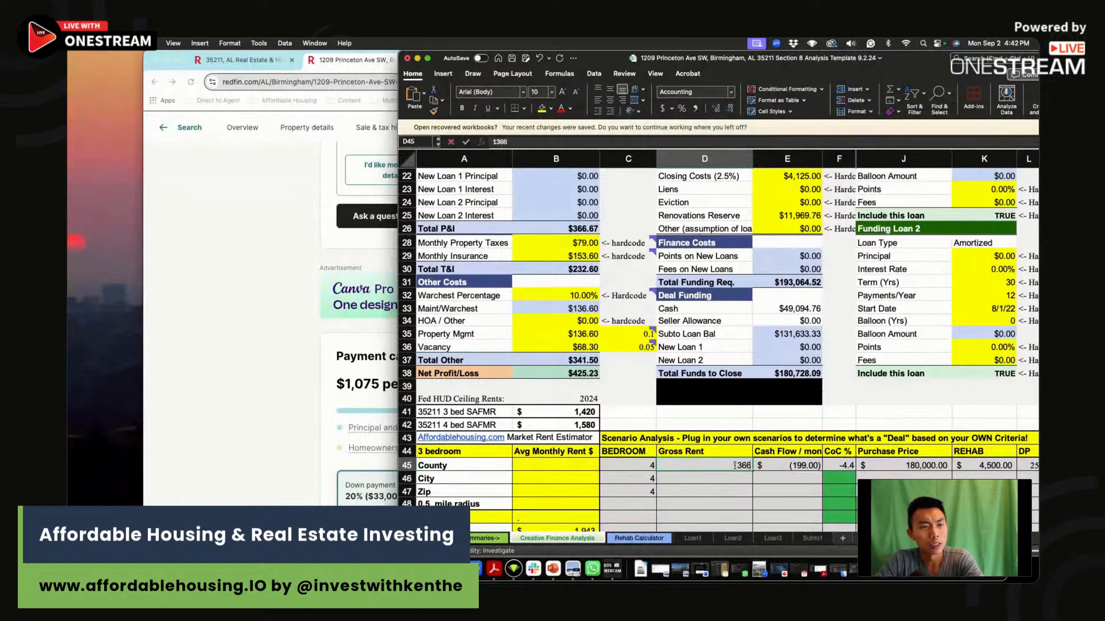
{"action": "key", "text": "Return"}
Widen the spreadsheet window and set the down payment percentage in F19 to 25%.
{"action": "scroll", "coordinate": [850, 386], "scroll_direction": "up", "scroll_amount": 5}
{"action": "scroll", "coordinate": [850, 387], "scroll_direction": "up", "scroll_amount": 6}
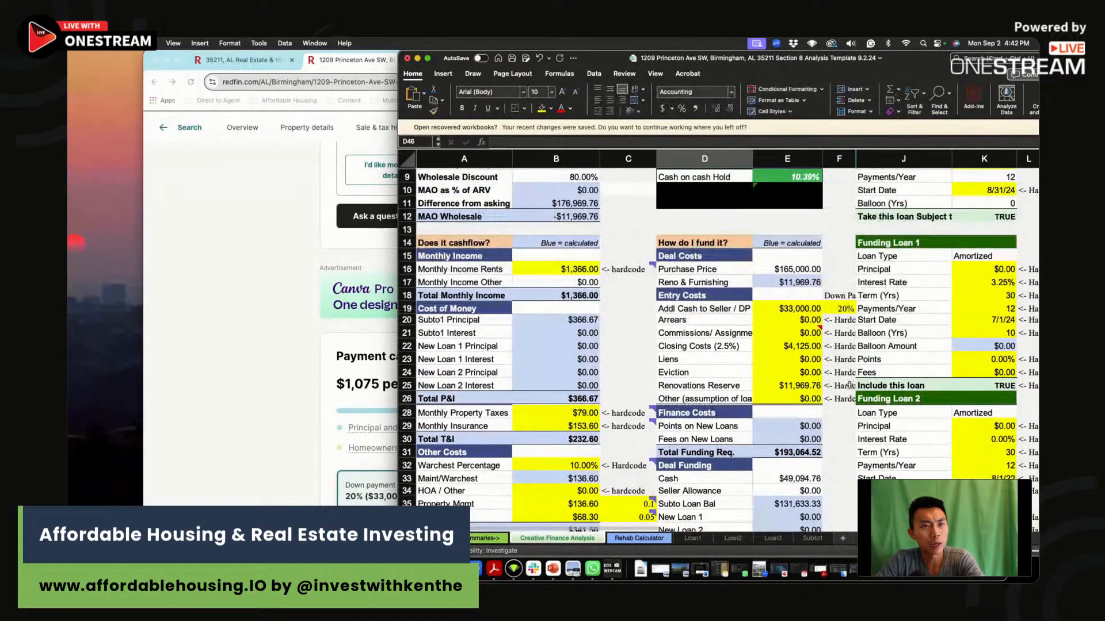
{"action": "left_click_drag", "start_coordinate": [397, 55], "coordinate": [170, 55]}
{"action": "left_click", "coordinate": [620, 393]}
{"action": "type", "text": "02"}
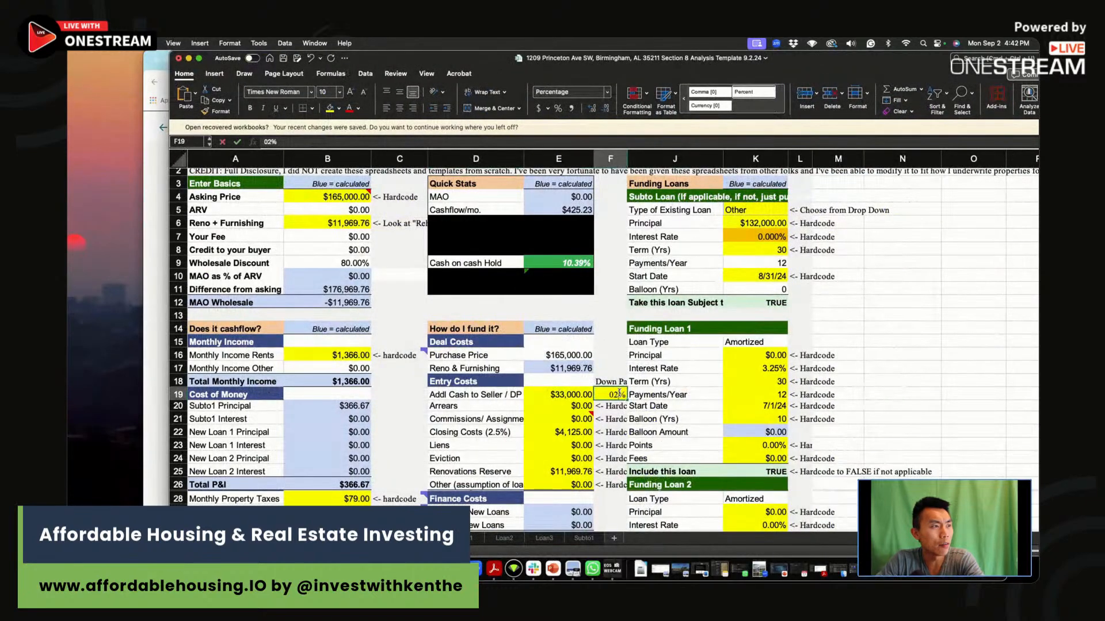
{"action": "key", "text": "BackSpace"}
{"action": "key", "text": "BackSpace"}
{"action": "type", "text": "25"}
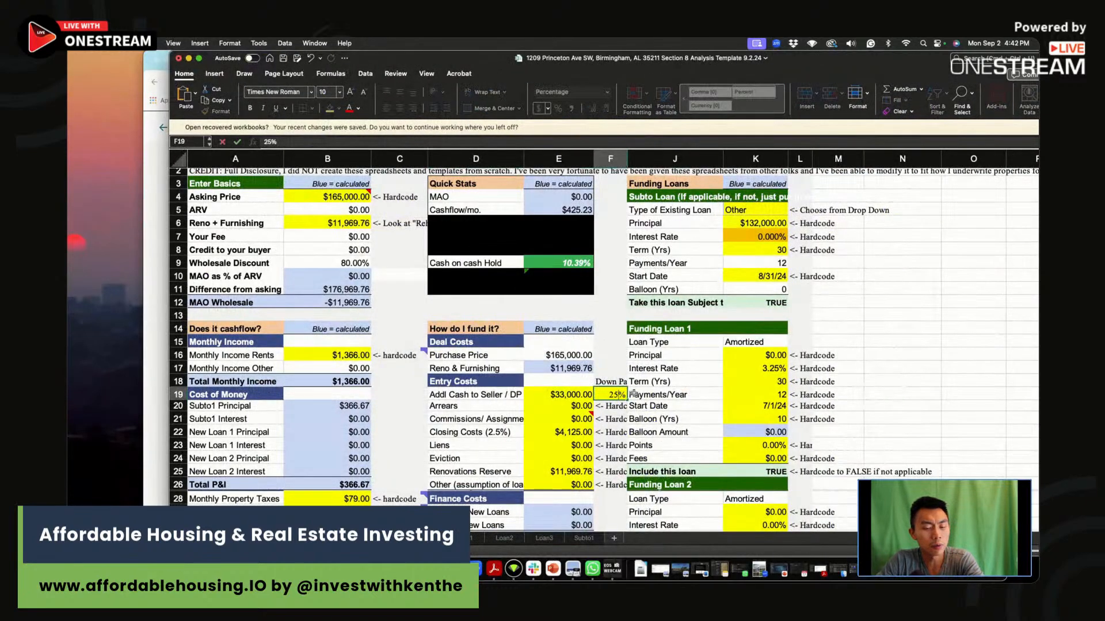
{"action": "key", "text": "Return"}
Check the formulas for the down payment cash in E19 and principal in K6, and set the Subto Loan's Interest Rate to 8%.
{"action": "left_click", "coordinate": [561, 394]}
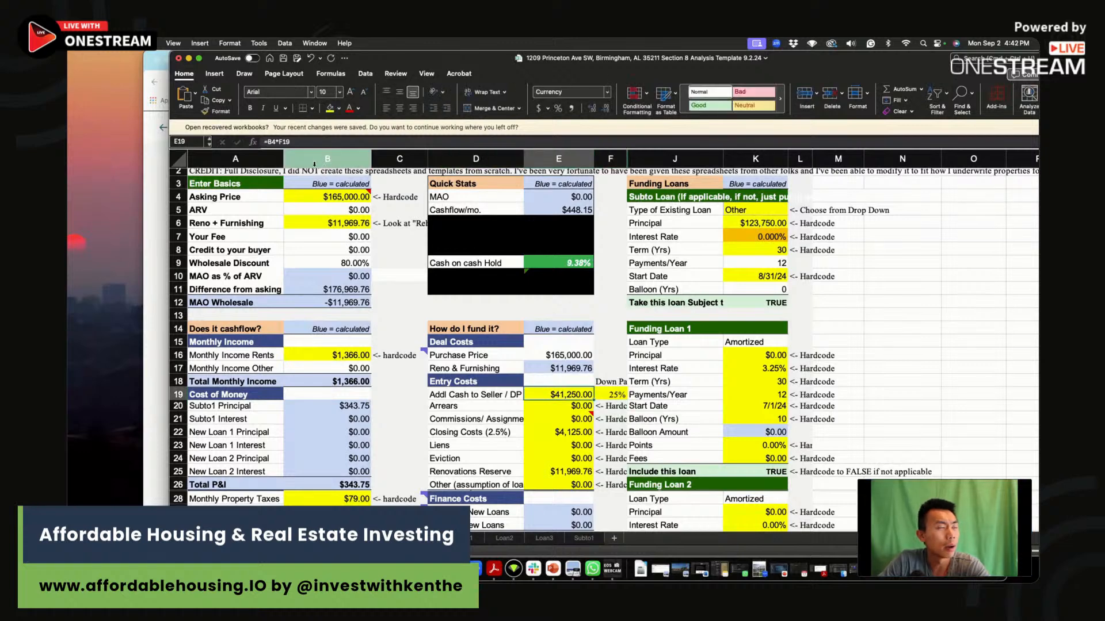
{"action": "left_click", "coordinate": [318, 141]}
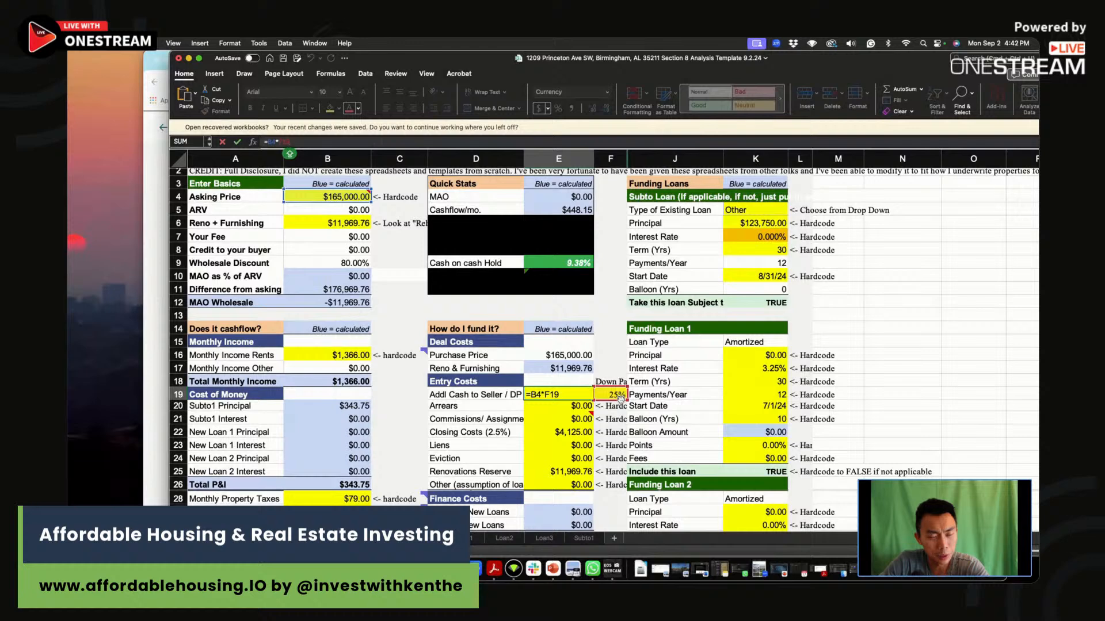
{"action": "key", "text": "Escape"}
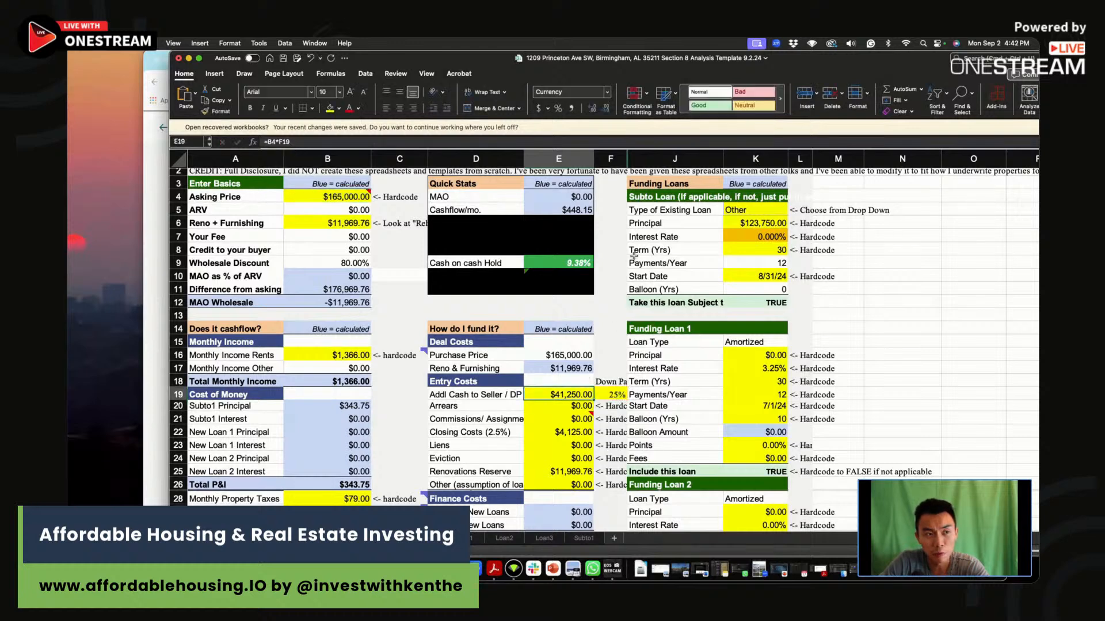
{"action": "left_click", "coordinate": [783, 222]}
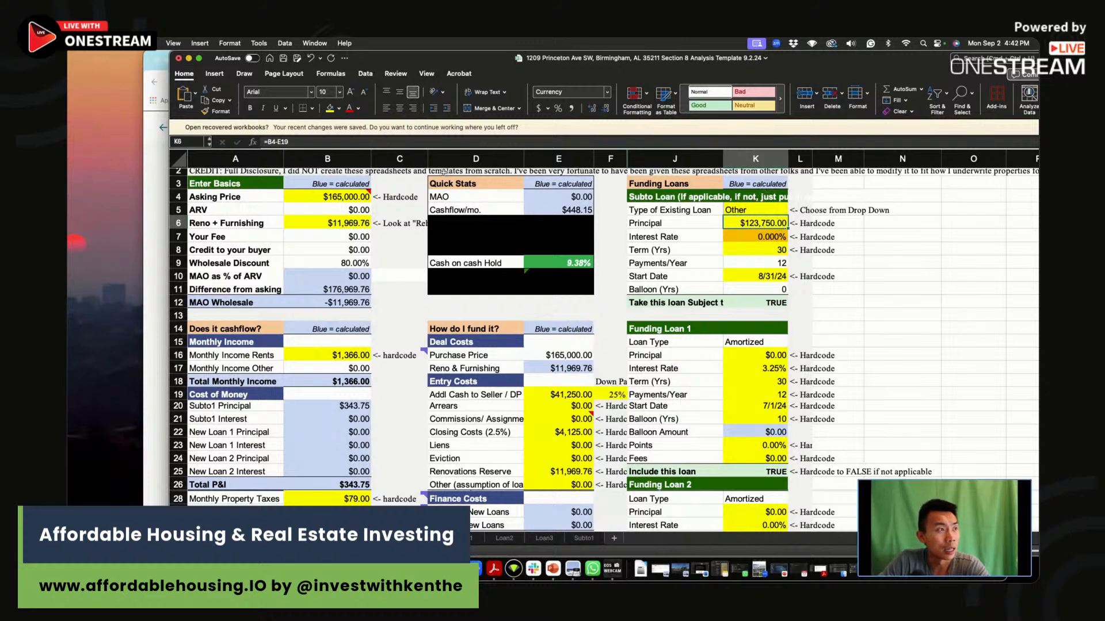
{"action": "key", "text": "F2"}
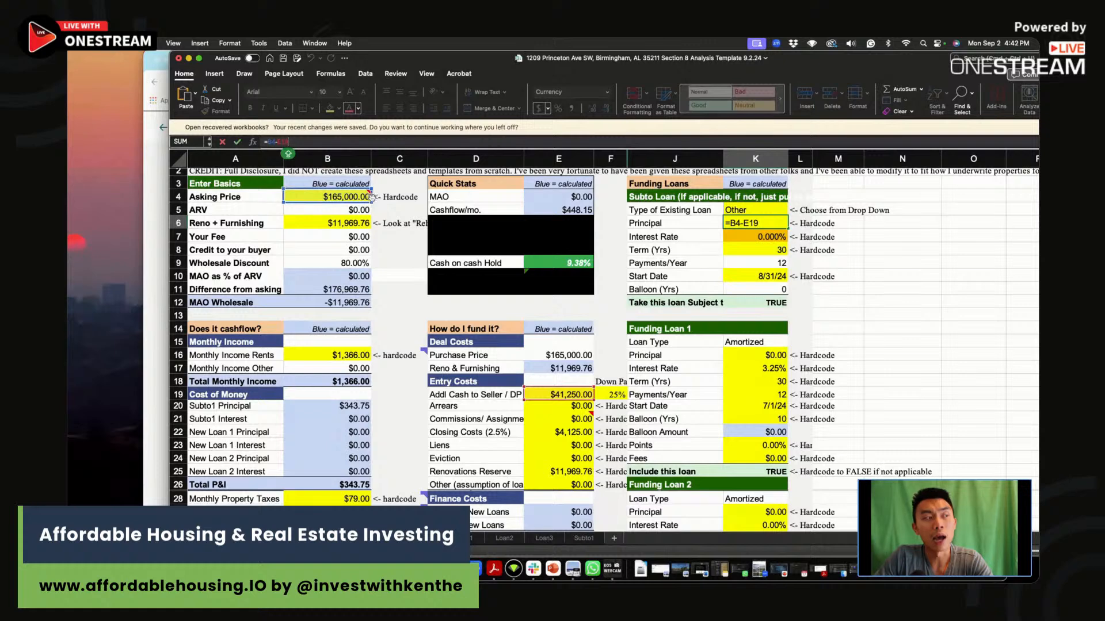
{"action": "left_click", "coordinate": [767, 237]}
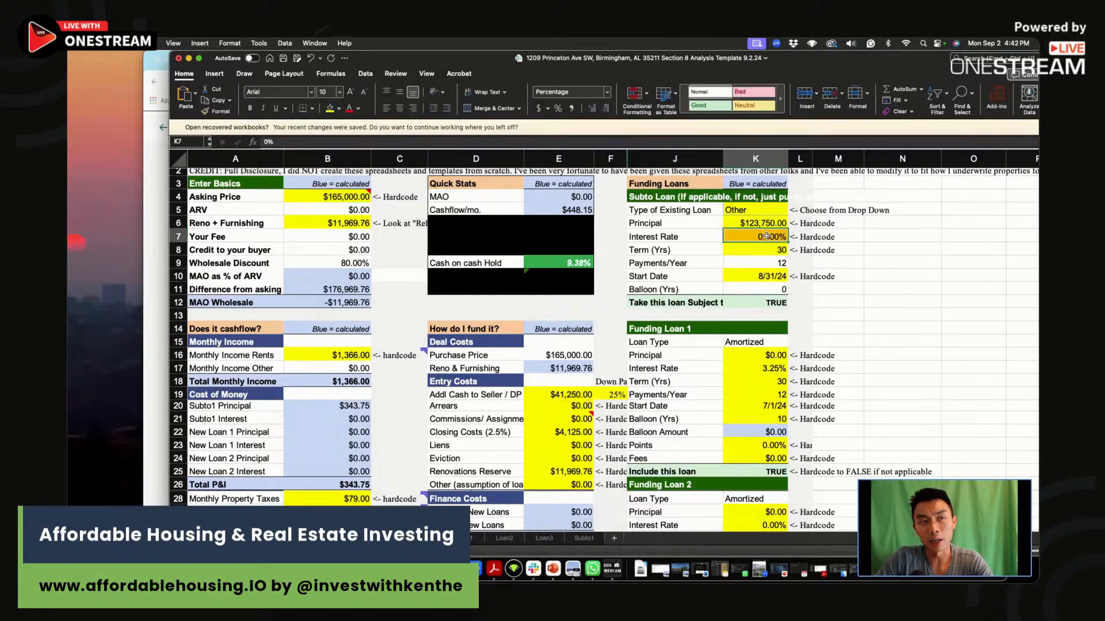
{"action": "type", "text": "8"}
{"action": "key", "text": "Return"}
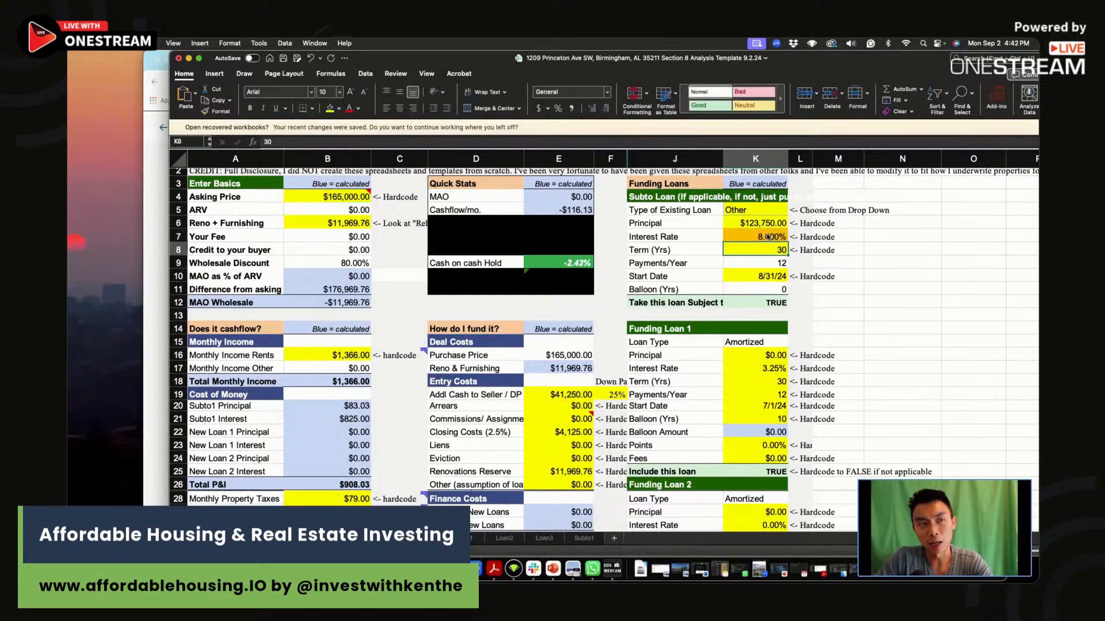
Check the loan start date, closing costs and renovations reserve, and set the first scenario's monthly Cash Flow in E45 to -116.
{"action": "left_click", "coordinate": [770, 274]}
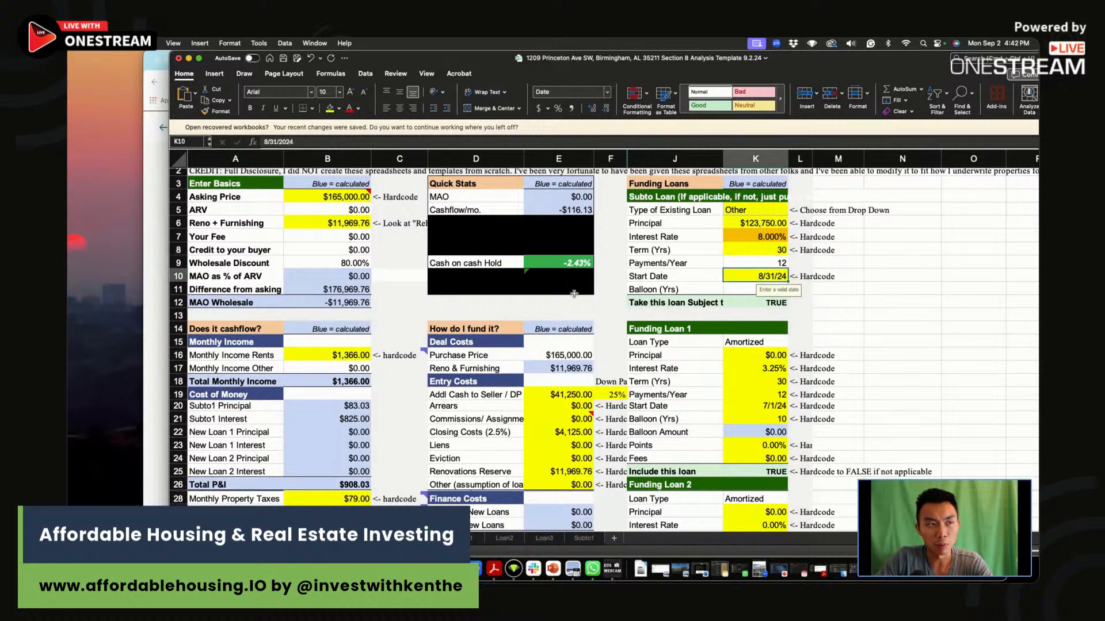
{"action": "scroll", "coordinate": [593, 345], "scroll_direction": "down", "scroll_amount": 2}
{"action": "left_click", "coordinate": [574, 382]}
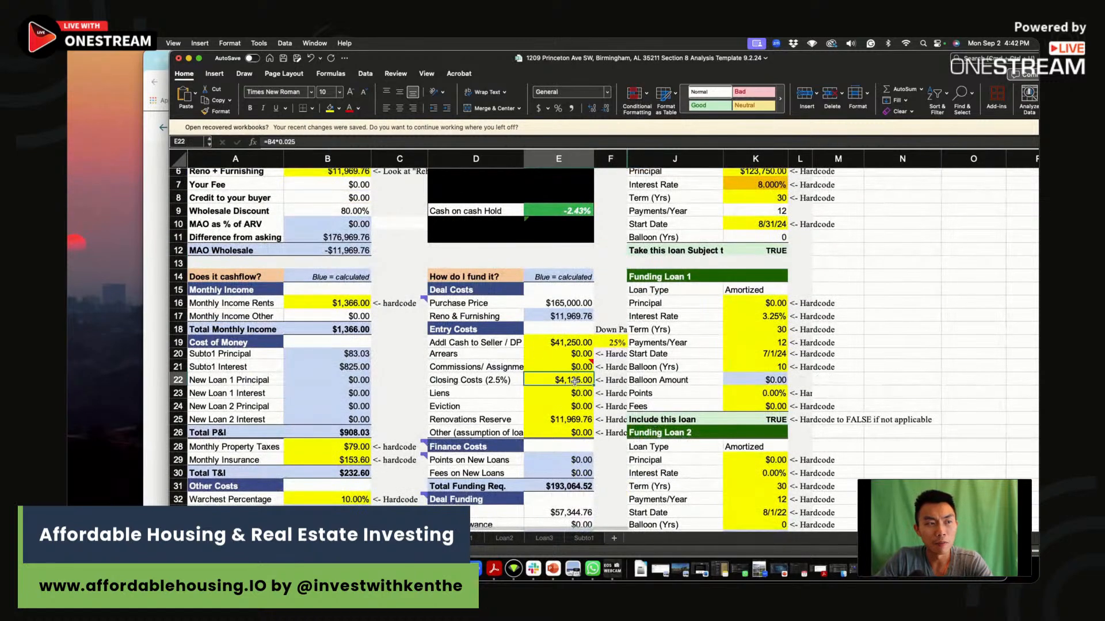
{"action": "left_click", "coordinate": [591, 420]}
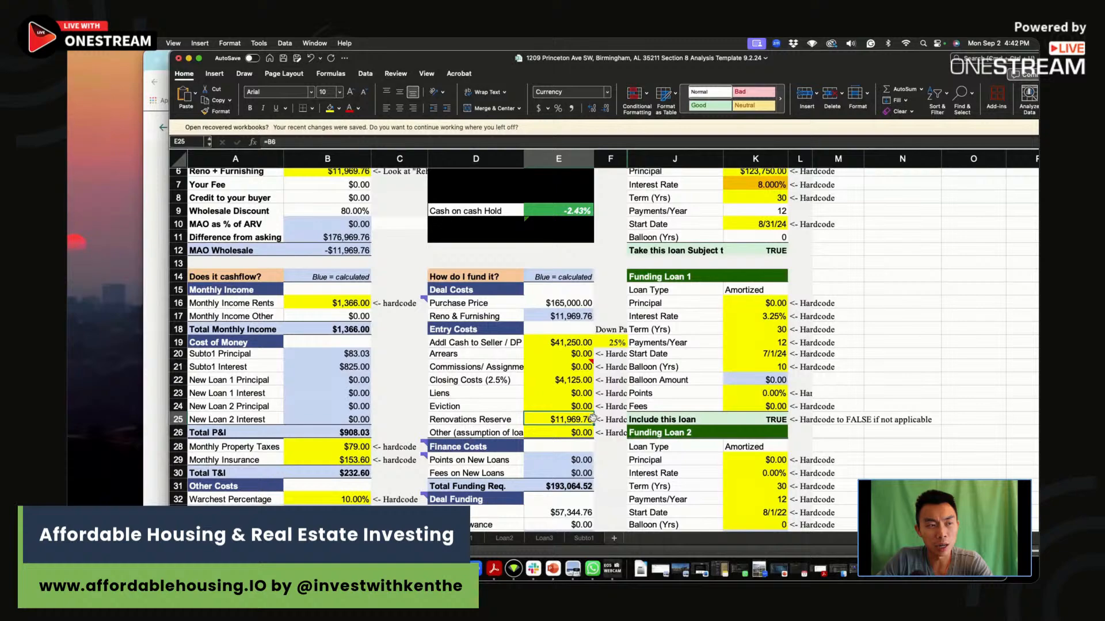
{"action": "scroll", "coordinate": [509, 344], "scroll_direction": "down", "scroll_amount": 10}
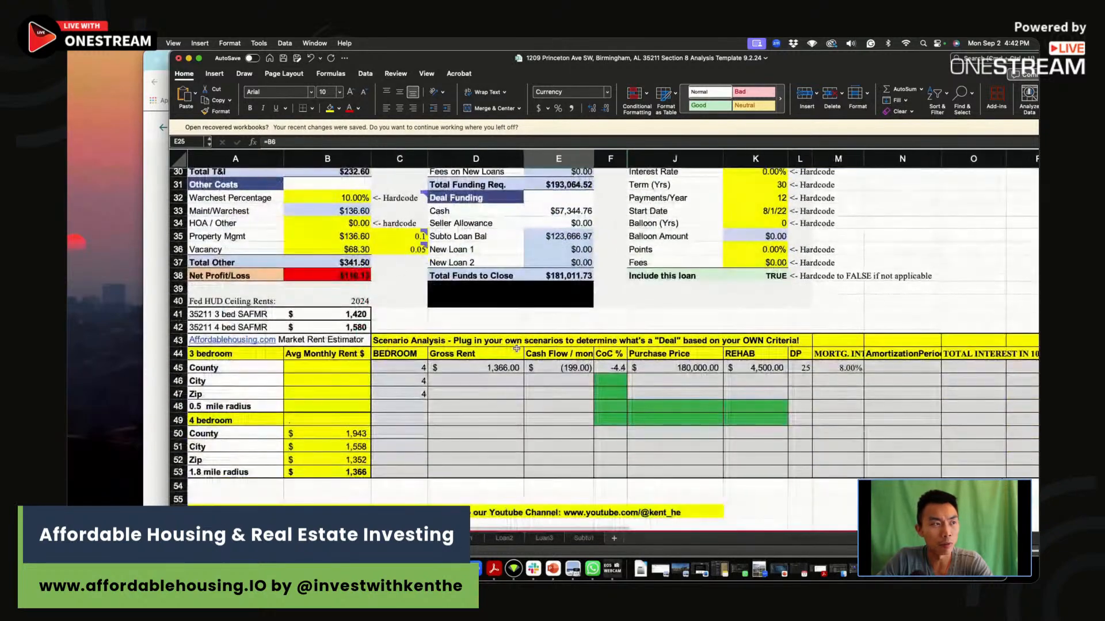
{"action": "left_click", "coordinate": [487, 371]}
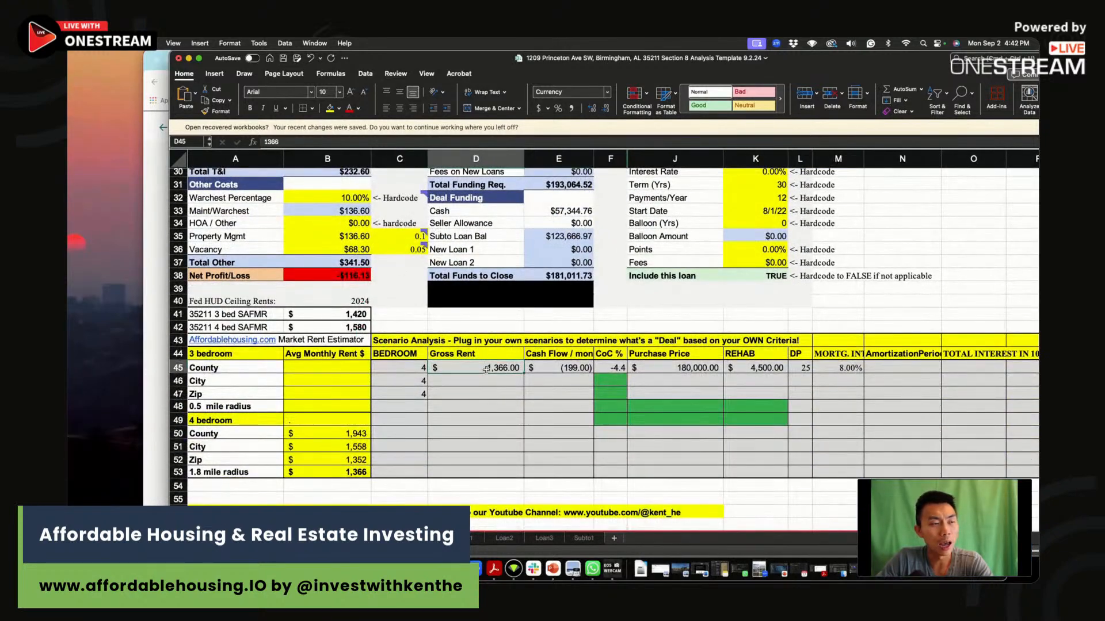
{"action": "left_click", "coordinate": [584, 369]}
{"action": "type", "text": "="}
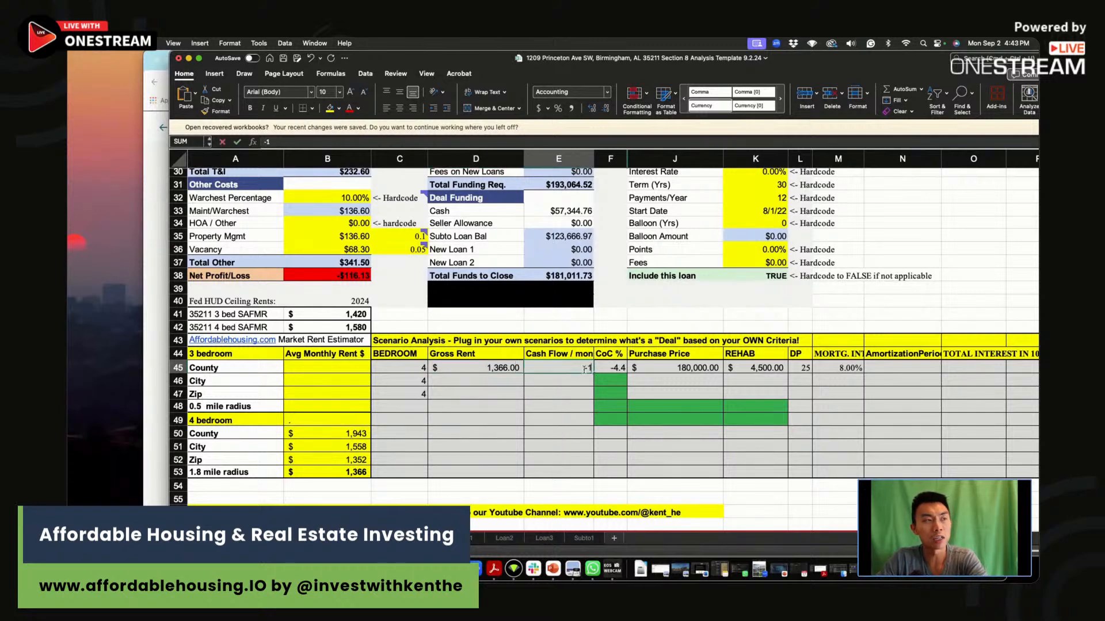
{"action": "type", "text": "116.00)"}
Set the first scenario's CoC % in F45 to -2.4, matching the cash on cash figure in Quick Stats.
{"action": "left_click", "coordinate": [622, 367]}
{"action": "scroll", "coordinate": [623, 365], "scroll_direction": "up", "scroll_amount": 8}
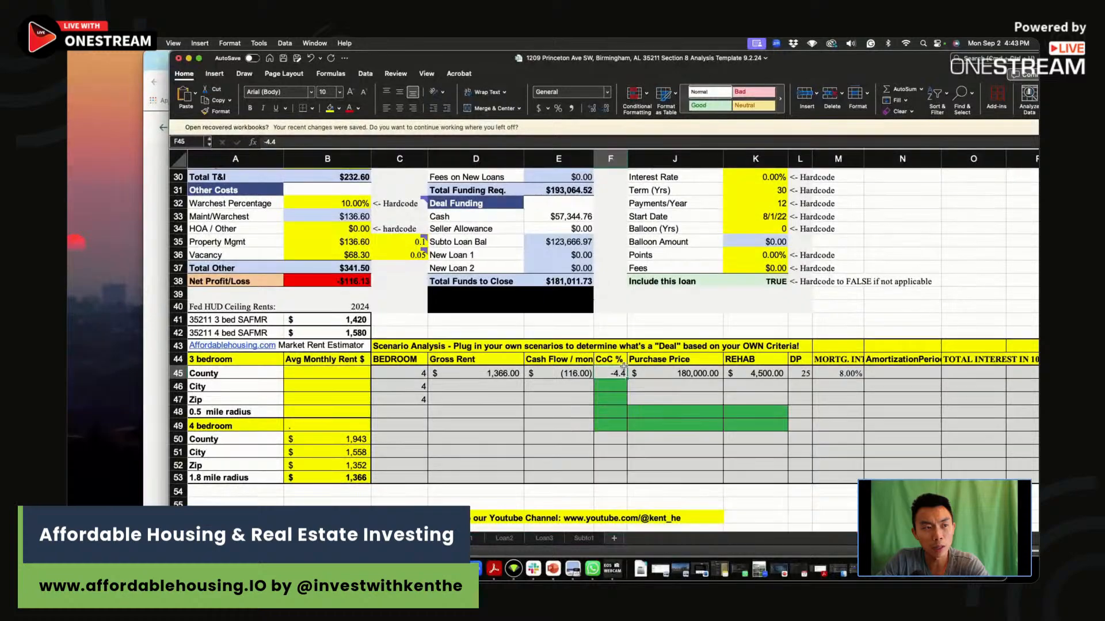
{"action": "scroll", "coordinate": [623, 366], "scroll_direction": "up", "scroll_amount": 2}
{"action": "scroll", "coordinate": [624, 366], "scroll_direction": "down", "scroll_amount": 6}
{"action": "type", "text": "-2.4"}
{"action": "key", "text": "Return"}
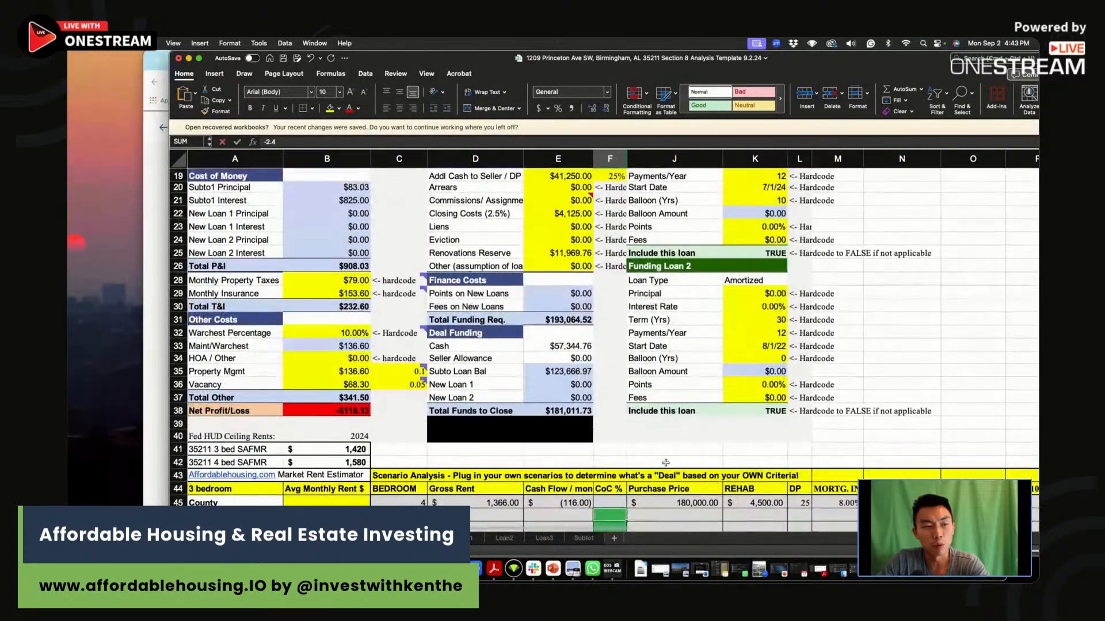
Set the first scenario's Purchase Price to 165000 and its REHAB cost to 12000 in row 45.
{"action": "left_click", "coordinate": [671, 500]}
{"action": "scroll", "coordinate": [671, 500], "scroll_direction": "up", "scroll_amount": 6}
{"action": "scroll", "coordinate": [671, 500], "scroll_direction": "down", "scroll_amount": 6}
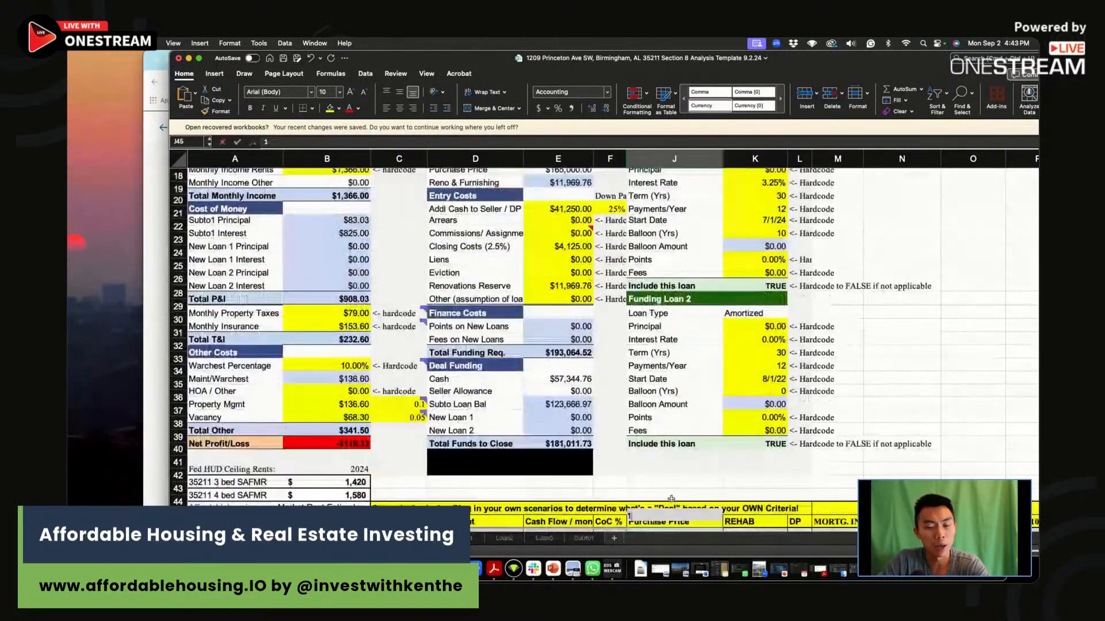
{"action": "type", "text": "165000"}
{"action": "left_click", "coordinate": [742, 516]}
{"action": "type", "text": "12000"}
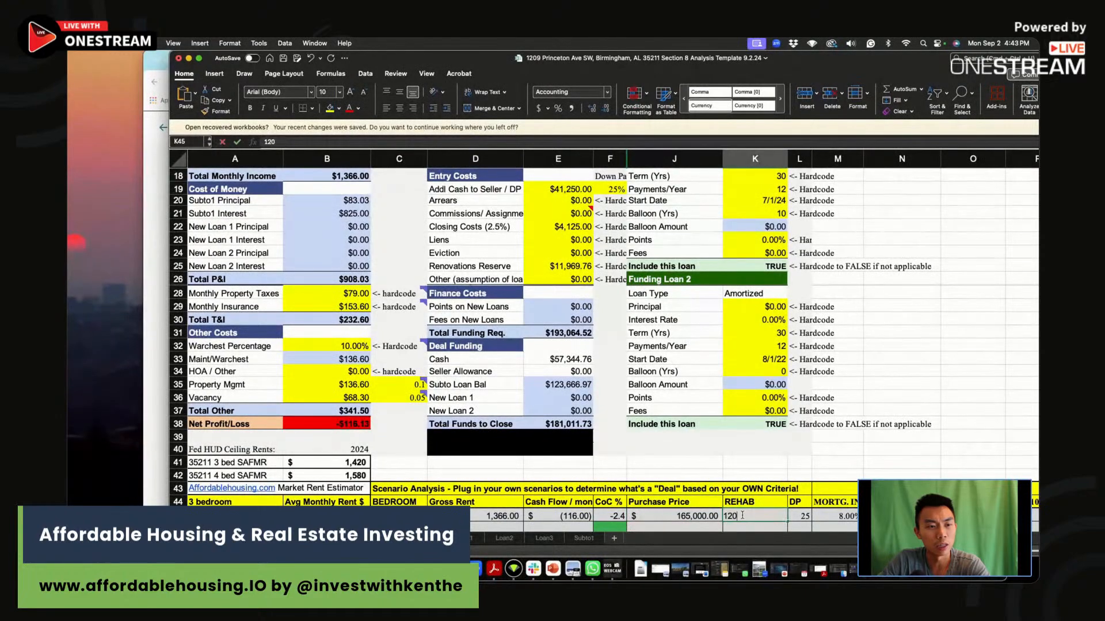
{"action": "key", "text": "Return"}
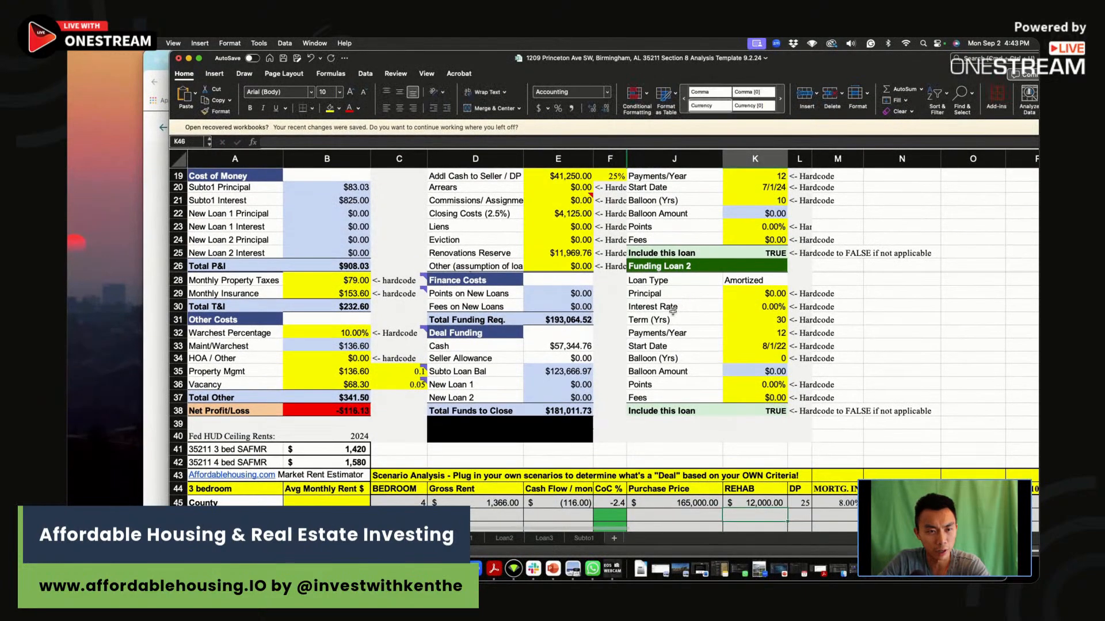
Narrow the spreadsheet window beside the listing and halve Reno + Furnishing in B6 by adding /2 to its Rehab Calculator formula.
{"action": "scroll", "coordinate": [678, 307], "scroll_direction": "up", "scroll_amount": 9}
{"action": "left_click", "coordinate": [172, 44]}
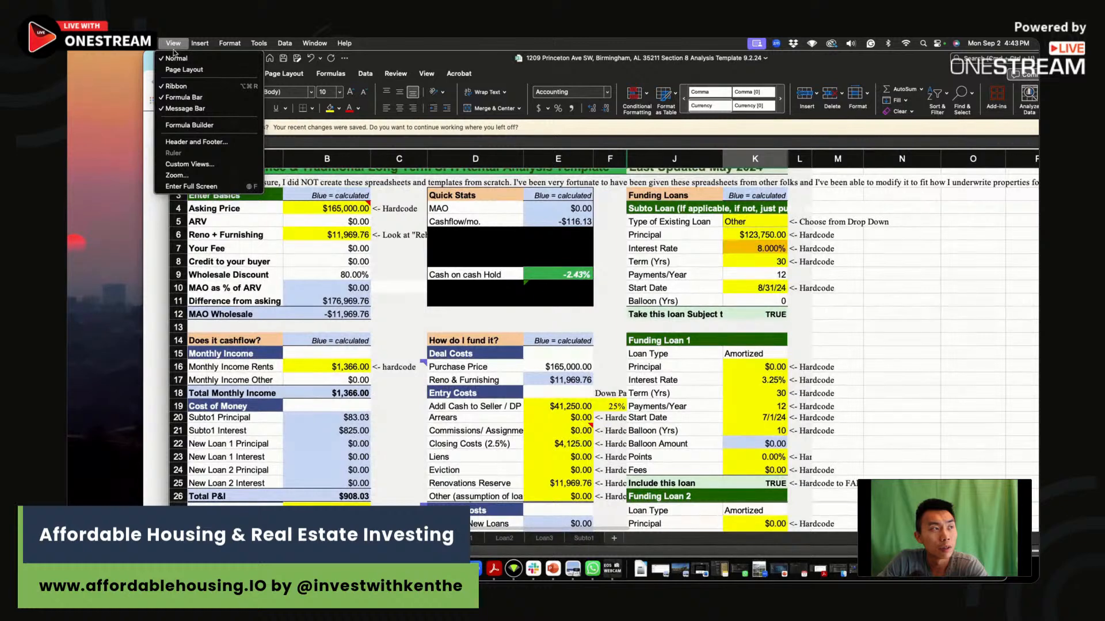
{"action": "left_click", "coordinate": [175, 45]}
{"action": "left_click_drag", "start_coordinate": [171, 55], "coordinate": [358, 55]}
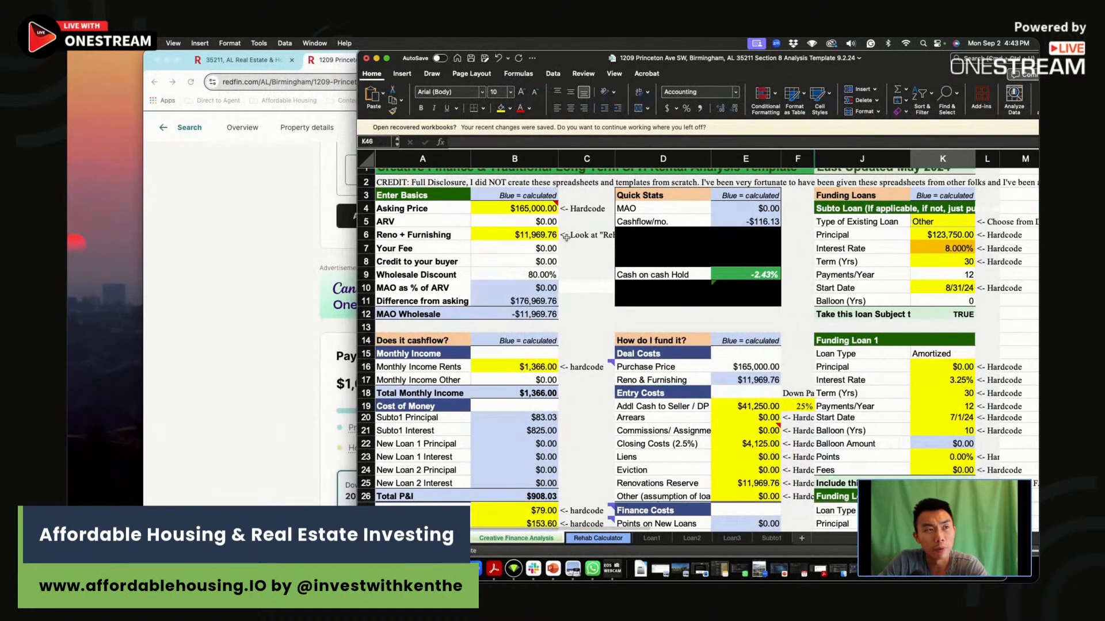
{"action": "left_click", "coordinate": [550, 235]}
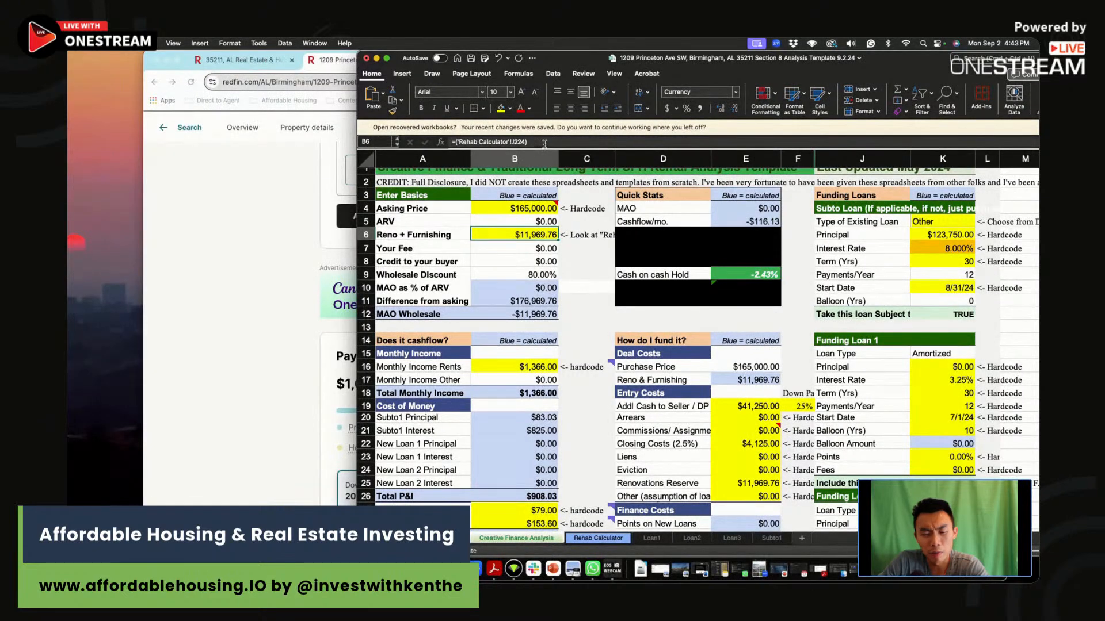
{"action": "left_click", "coordinate": [544, 142]}
{"action": "type", "text": "/"}
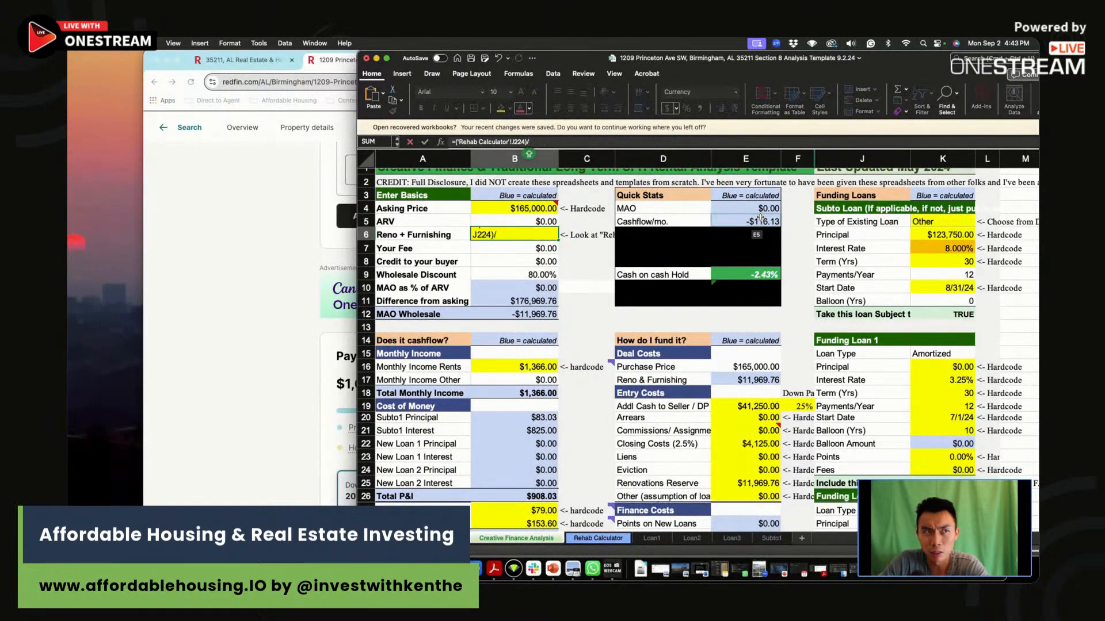
{"action": "type", "text": "2"}
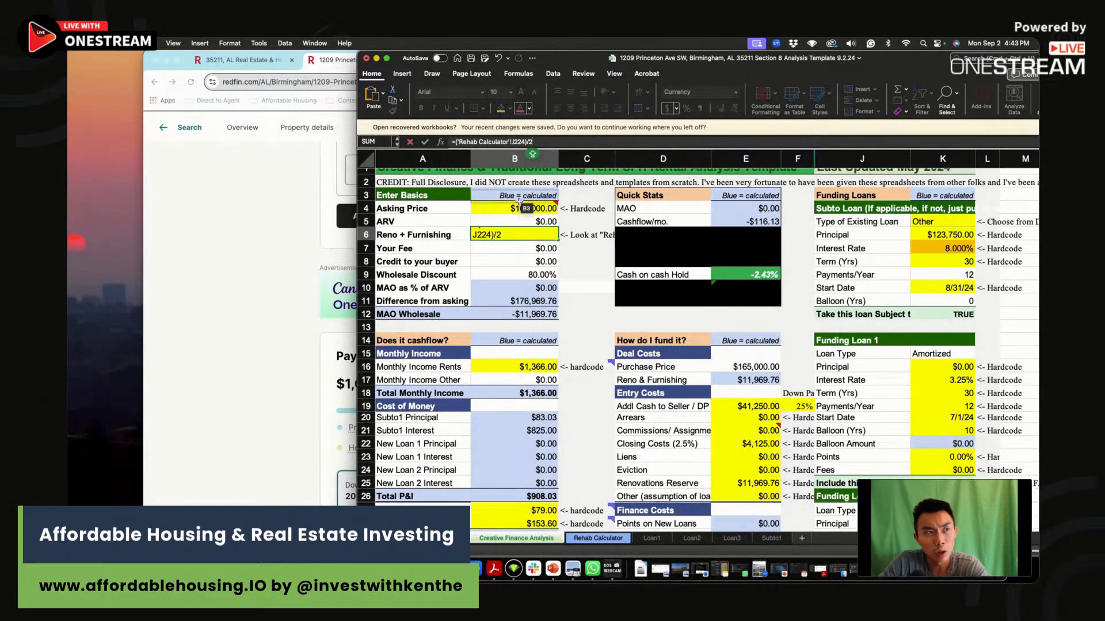
{"action": "key", "text": "Return"}
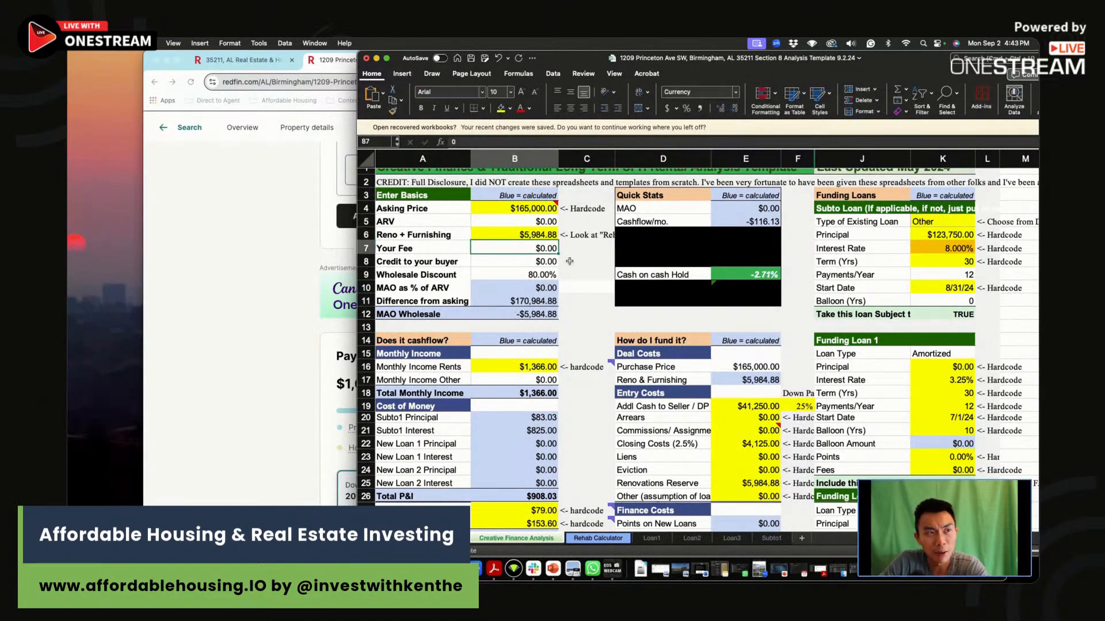
Examine how the halved renovation budget affects Cash on cash Hold and Net Profit/Loss, and review the Reno + Furnishing and Asking Price cells.
{"action": "left_click", "coordinate": [538, 236]}
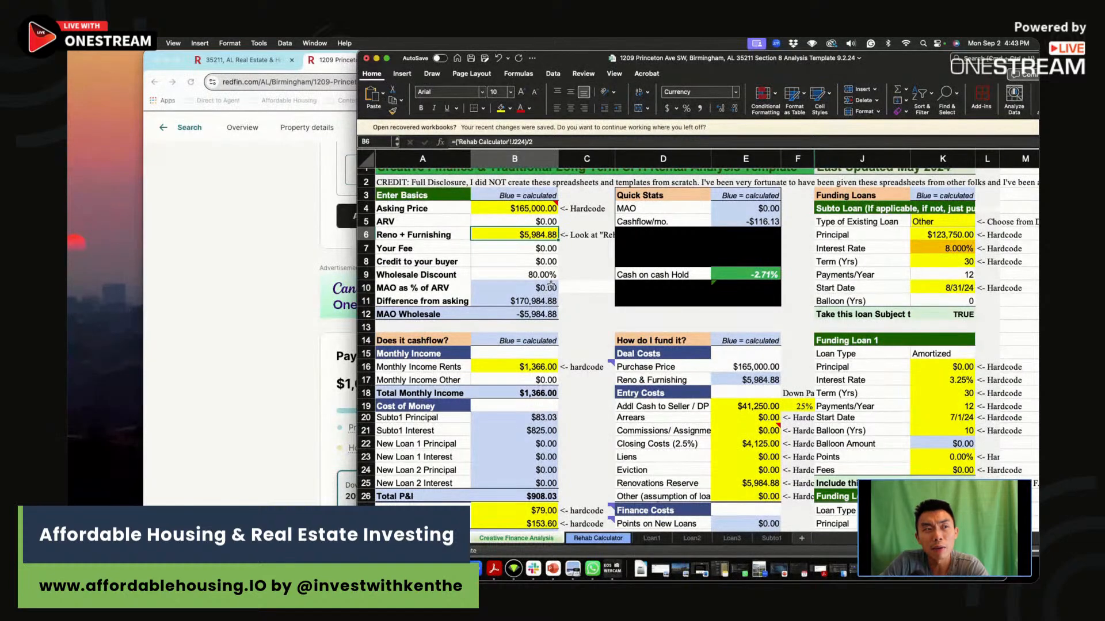
{"action": "left_click", "coordinate": [765, 275]}
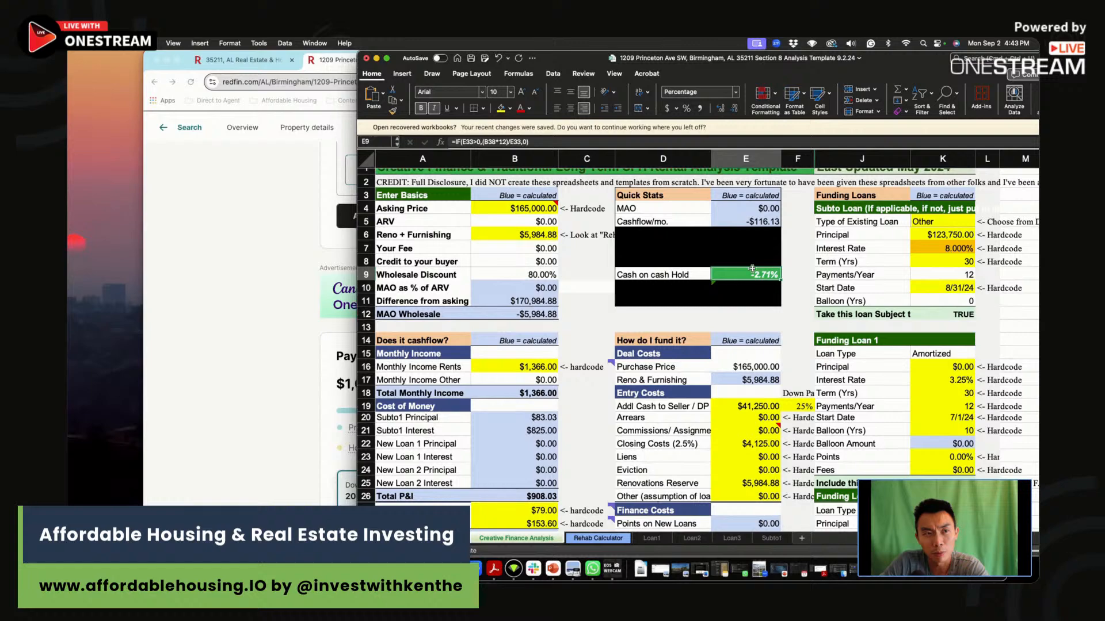
{"action": "scroll", "coordinate": [585, 346], "scroll_direction": "down", "scroll_amount": 10}
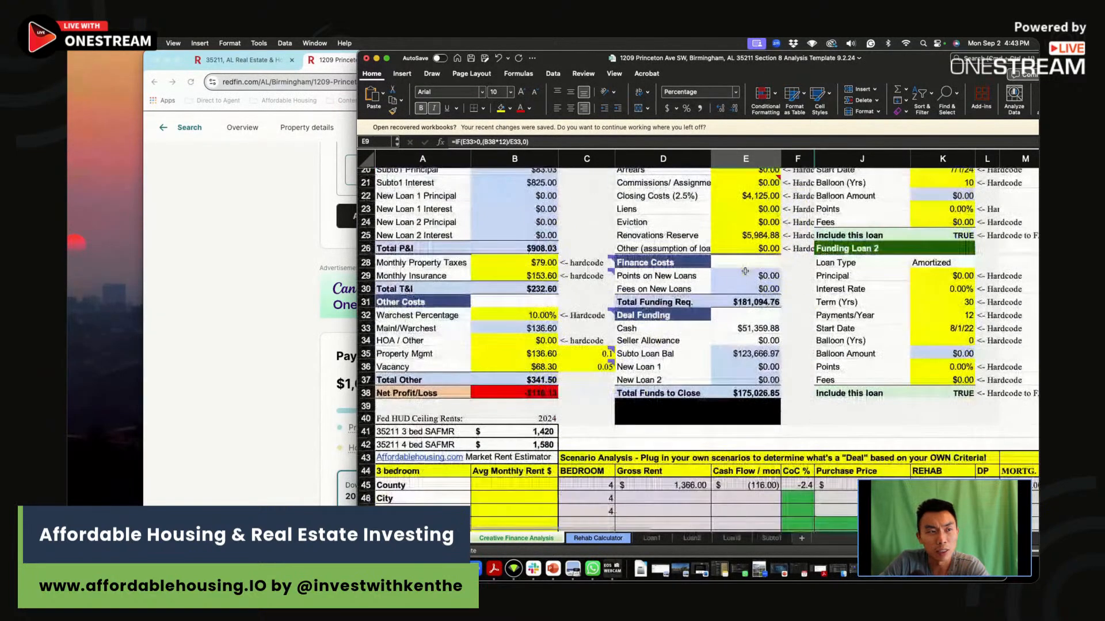
{"action": "scroll", "coordinate": [585, 346], "scroll_direction": "up", "scroll_amount": 4}
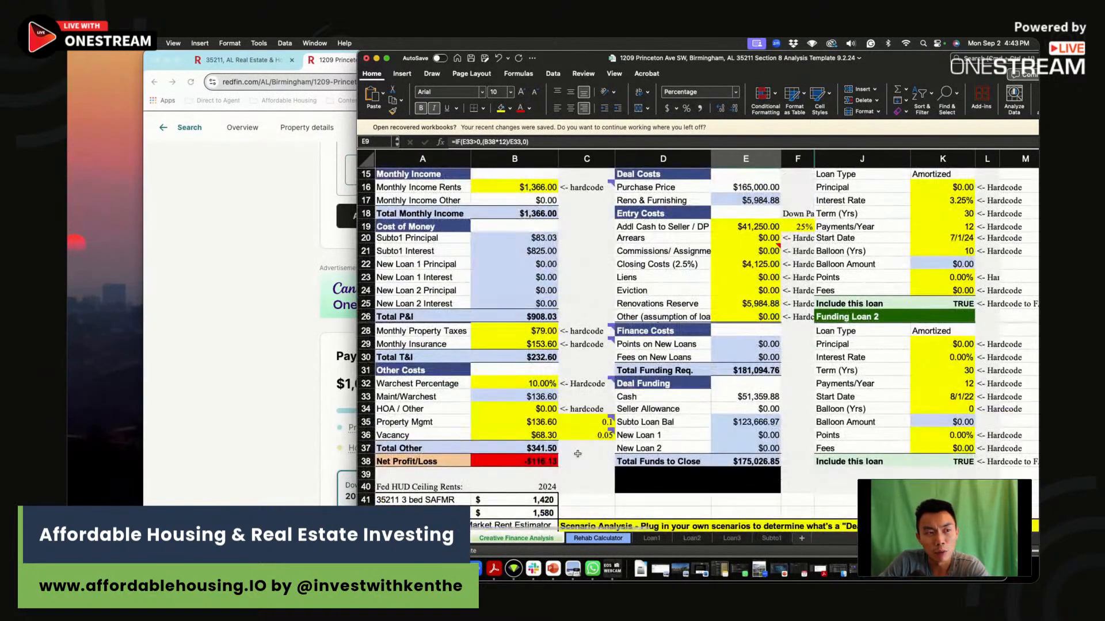
{"action": "left_click", "coordinate": [544, 461]}
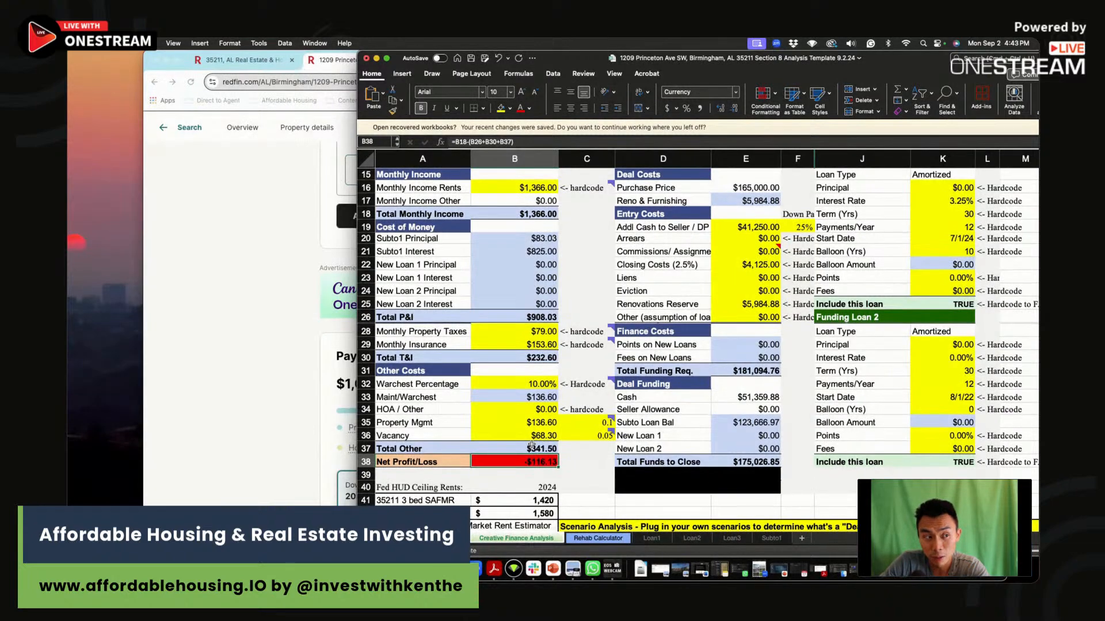
{"action": "scroll", "coordinate": [530, 445], "scroll_direction": "up", "scroll_amount": 5}
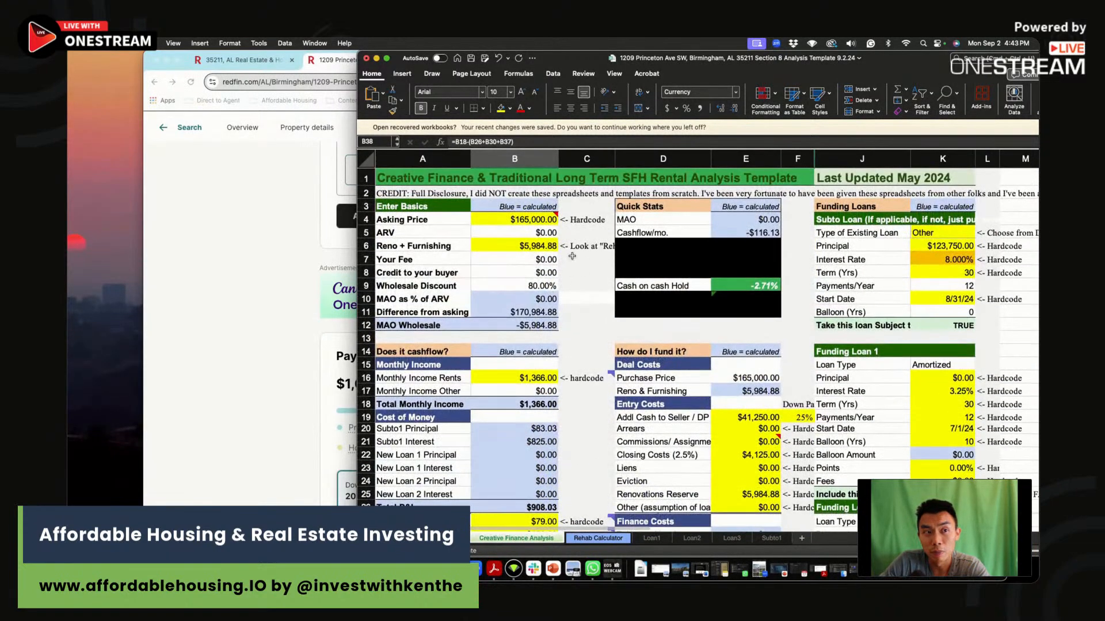
{"action": "left_click", "coordinate": [517, 246]}
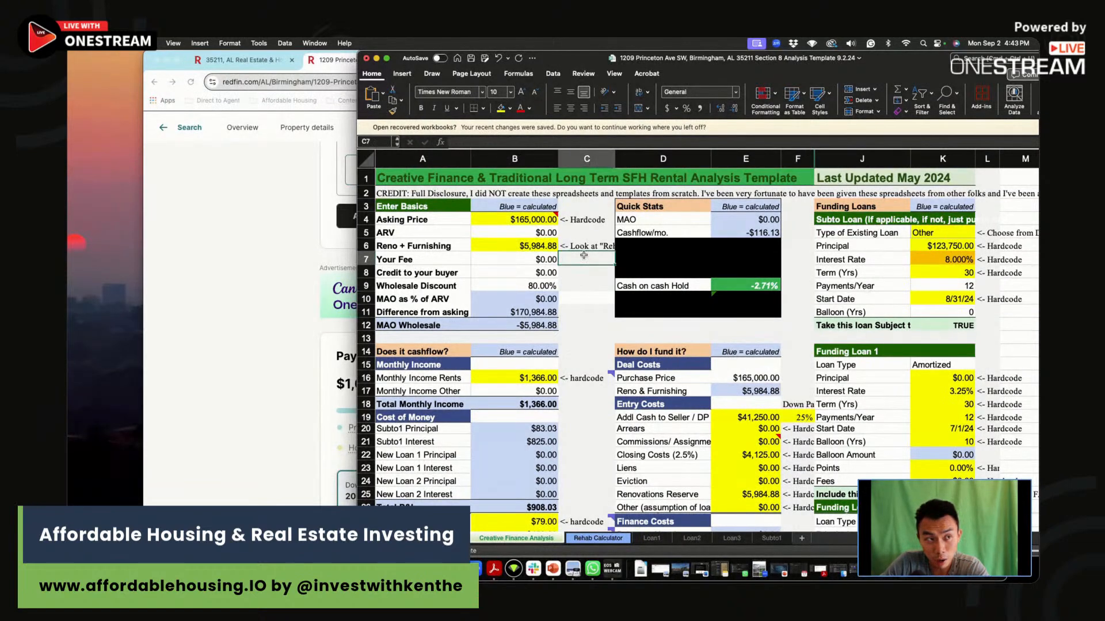
{"action": "left_click", "coordinate": [518, 222]}
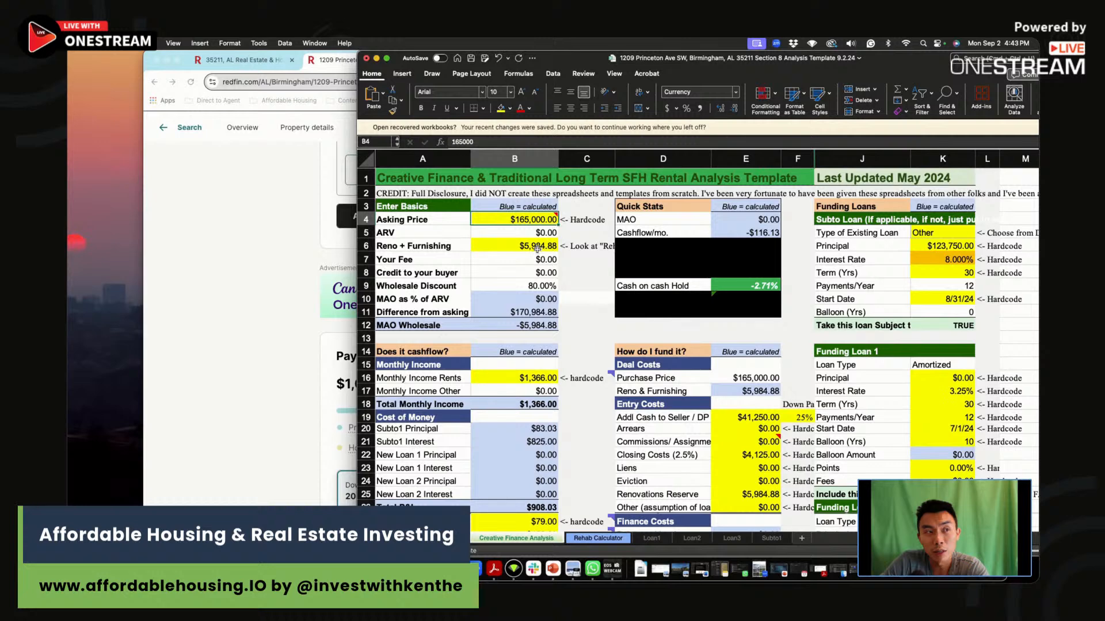
Restore the full Reno + Furnishing budget in B6 by removing the /2 from its Rehab Calculator formula.
{"action": "left_click", "coordinate": [538, 248]}
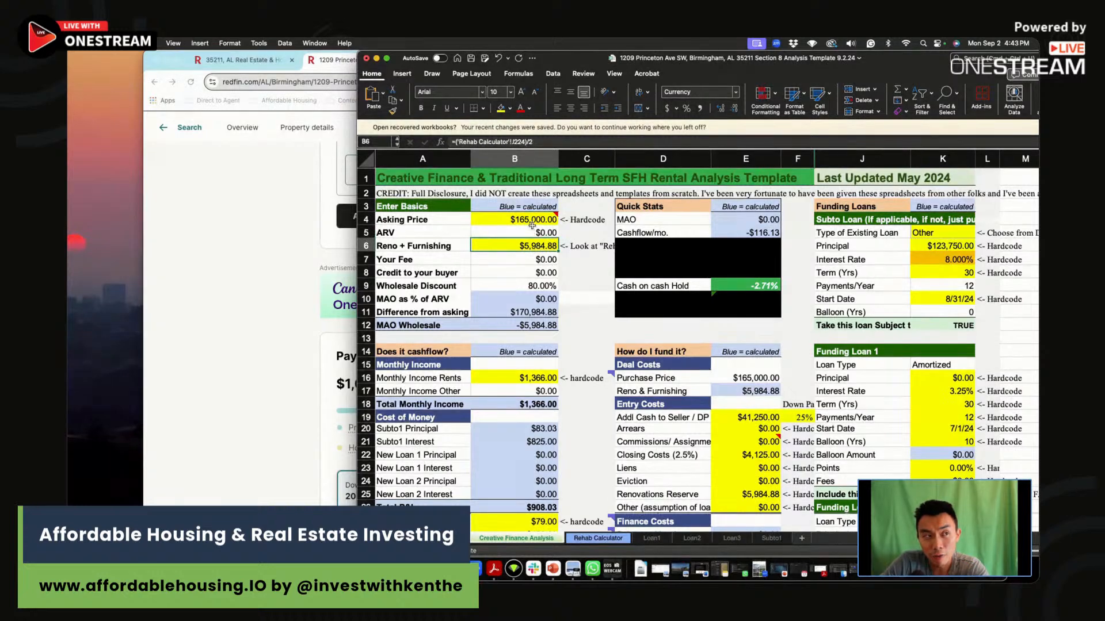
{"action": "left_click", "coordinate": [531, 220]}
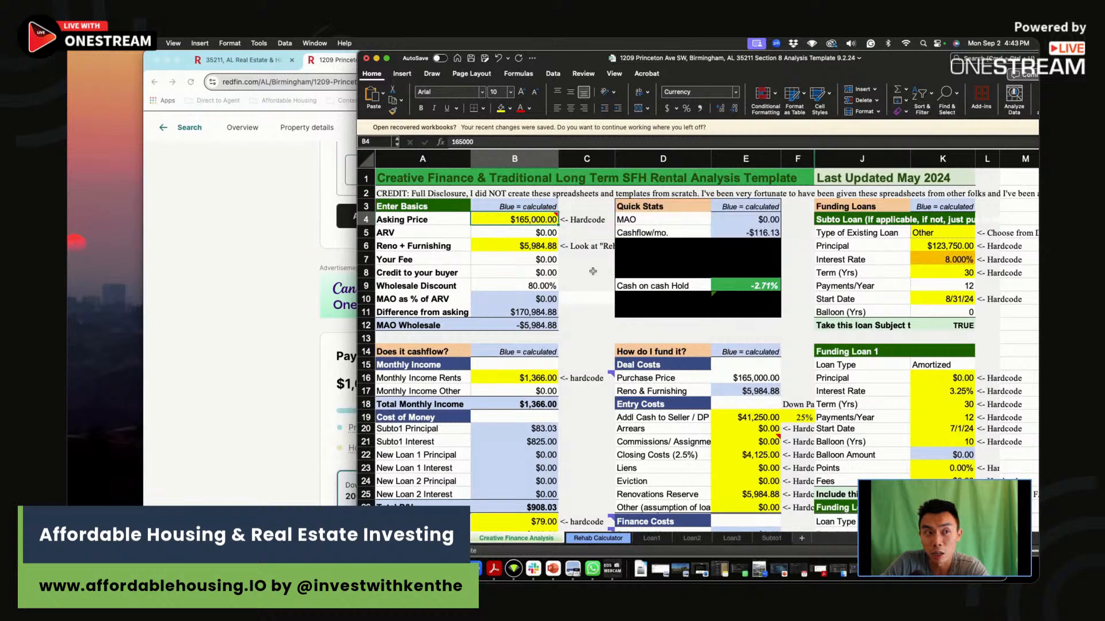
{"action": "scroll", "coordinate": [520, 246], "scroll_direction": "right", "scroll_amount": 1}
{"action": "double_click", "coordinate": [520, 246]}
{"action": "key", "text": "BackSpace"}
{"action": "key", "text": "BackSpace"}
{"action": "key", "text": "Return"}
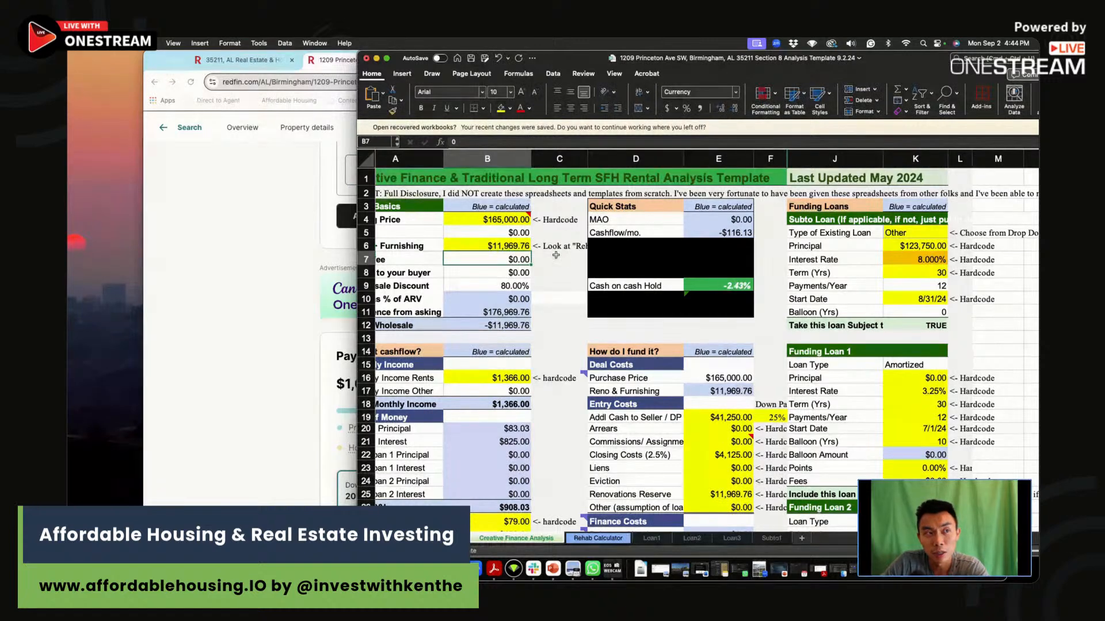
Try Asking Prices of 100000 and 95000 in B4 with the full rehab budget.
{"action": "left_click", "coordinate": [497, 220]}
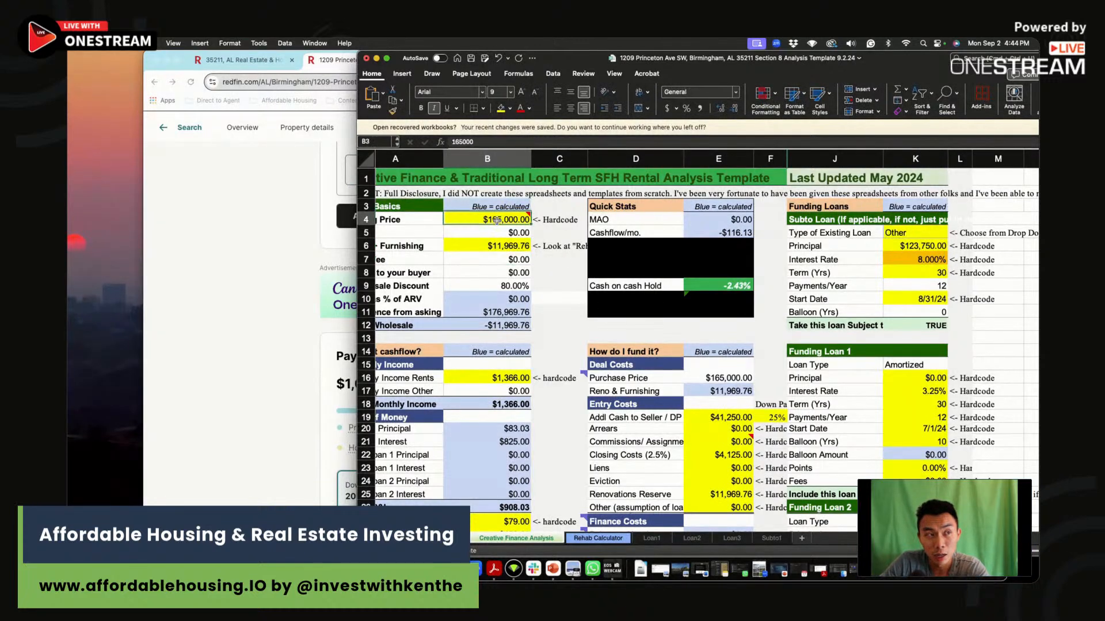
{"action": "type", "text": "100,000"}
{"action": "key", "text": "Return"}
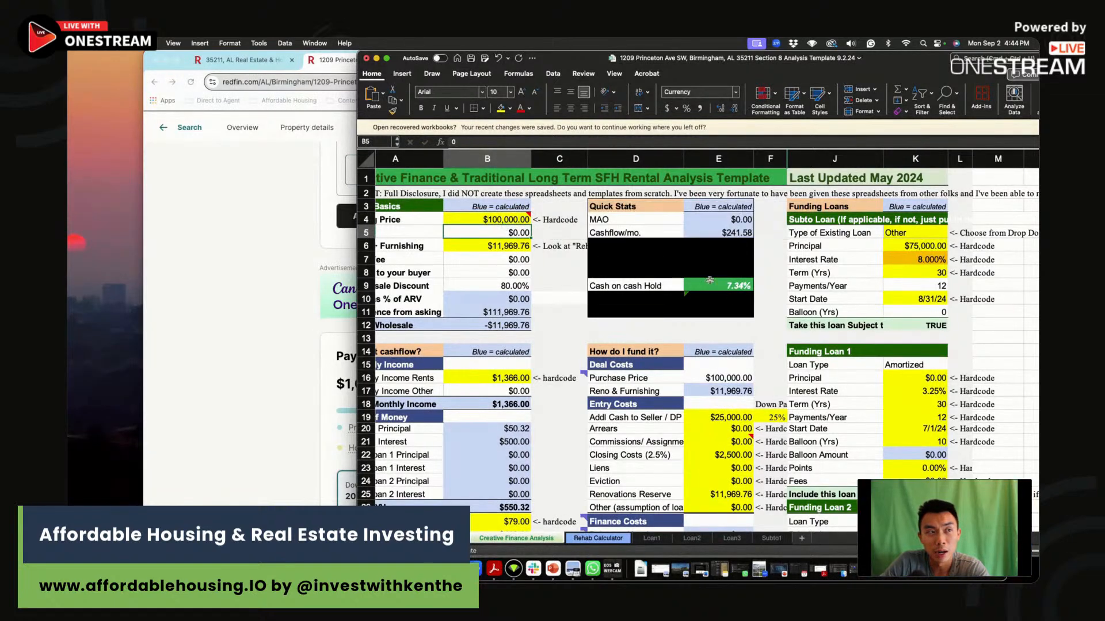
{"action": "left_click", "coordinate": [508, 222]}
{"action": "type", "text": "95,000."}
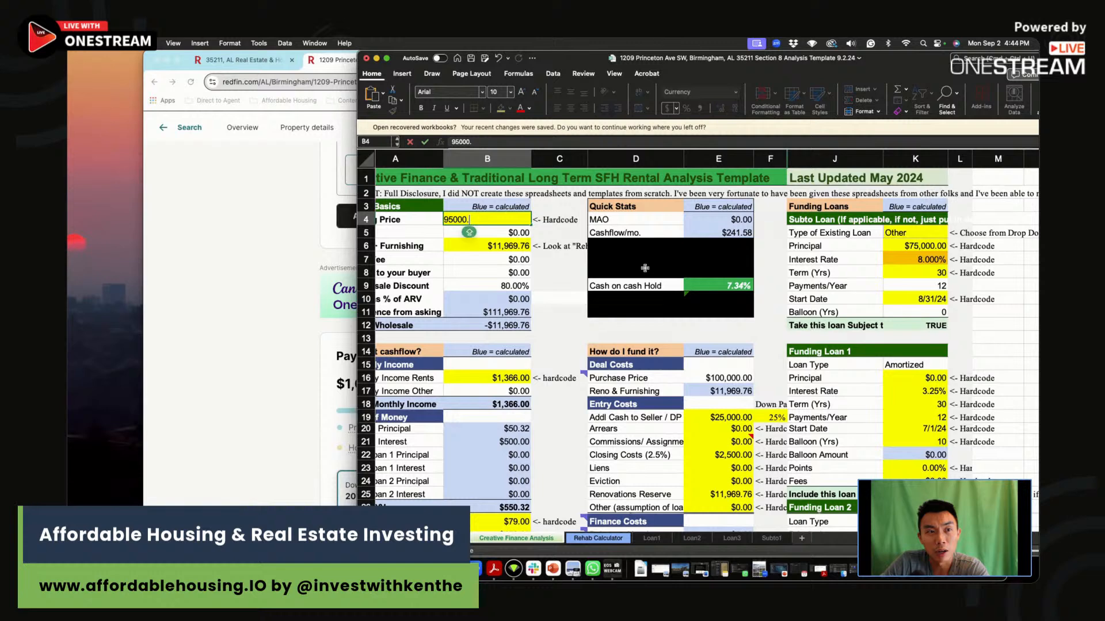
{"action": "key", "text": "Return"}
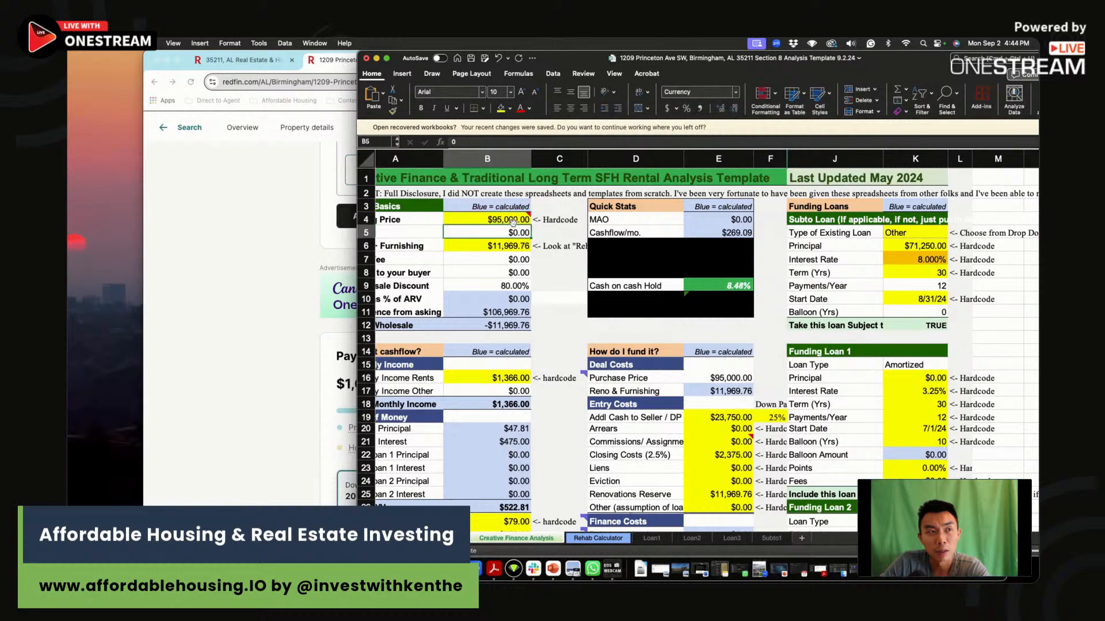
Set the Asking Price in B4 to 90000 and check the Cash on cash Hold figure.
{"action": "left_click", "coordinate": [512, 221]}
{"action": "type", "text": "90000"}
{"action": "key", "text": "Return"}
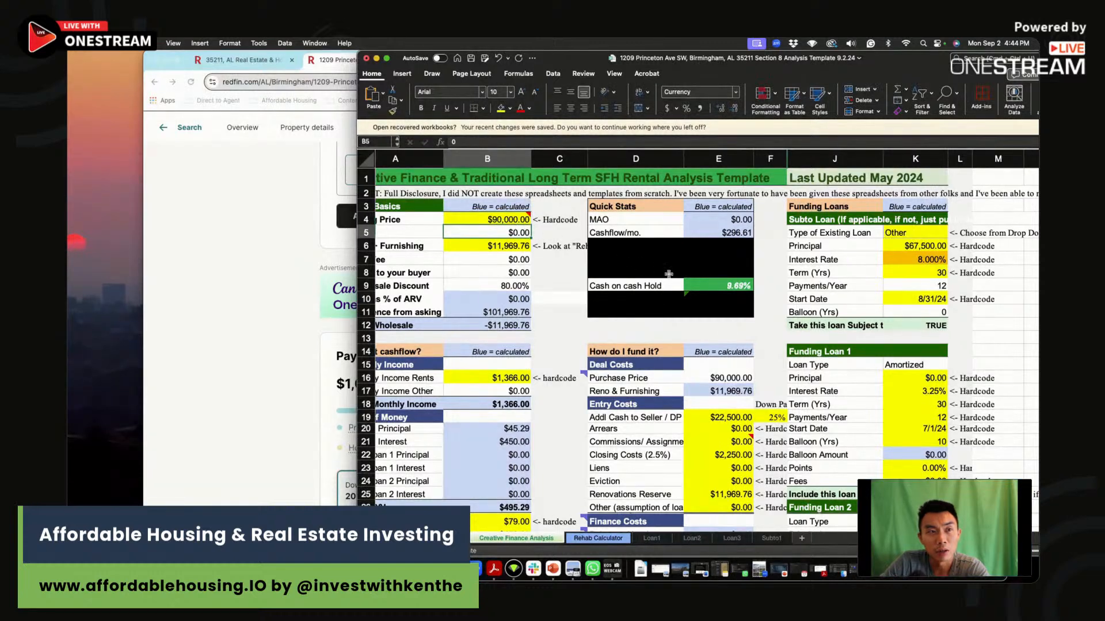
{"action": "left_click", "coordinate": [713, 286]}
{"action": "scroll", "coordinate": [716, 285], "scroll_direction": "right", "scroll_amount": 1}
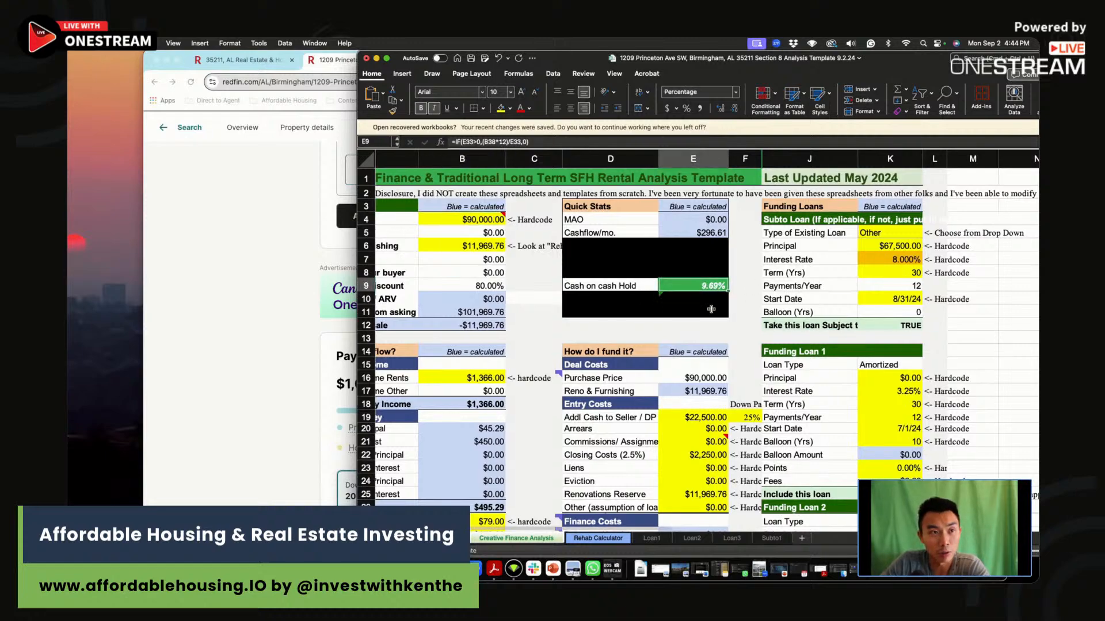
Set the second scenario's CoC % in F46 to 9.7.
{"action": "scroll", "coordinate": [711, 309], "scroll_direction": "down", "scroll_amount": 10}
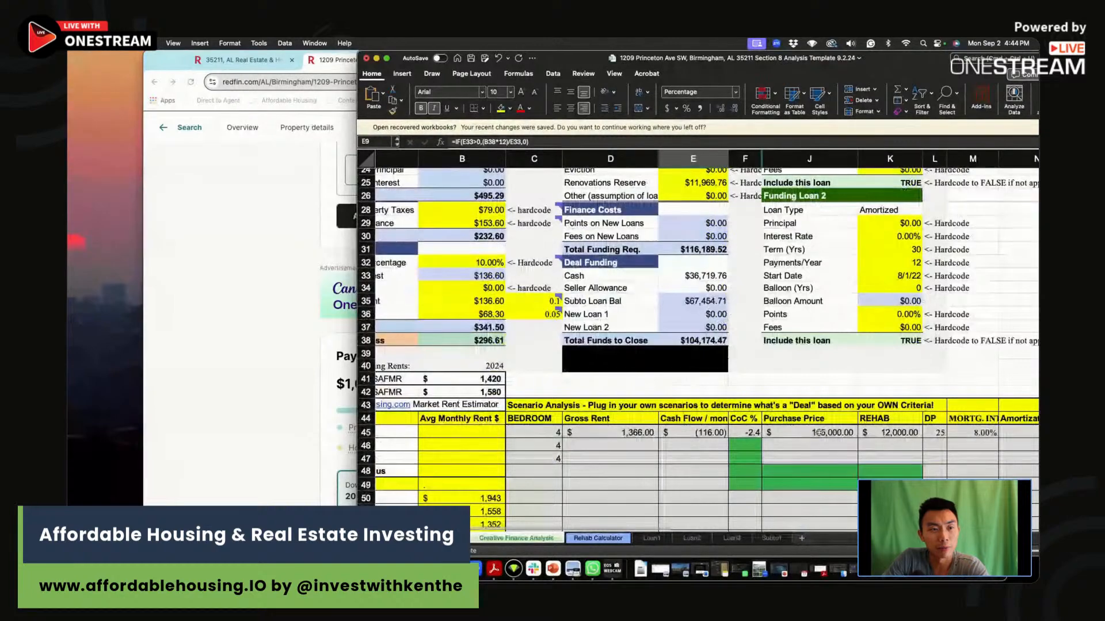
{"action": "left_click", "coordinate": [745, 446]}
{"action": "type", "text": "9"}
Set the second scenario's Gross Rent to 1366 and its monthly Cash Flow to 297 in row 46.
{"action": "left_click", "coordinate": [627, 446]}
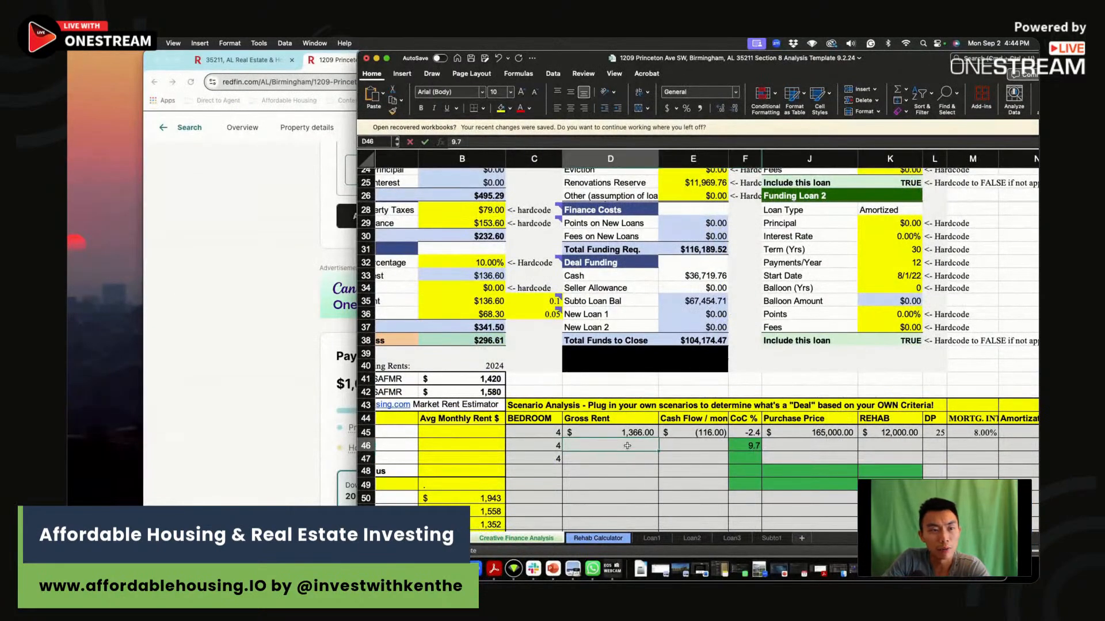
{"action": "scroll", "coordinate": [627, 446], "scroll_direction": "up", "scroll_amount": 10}
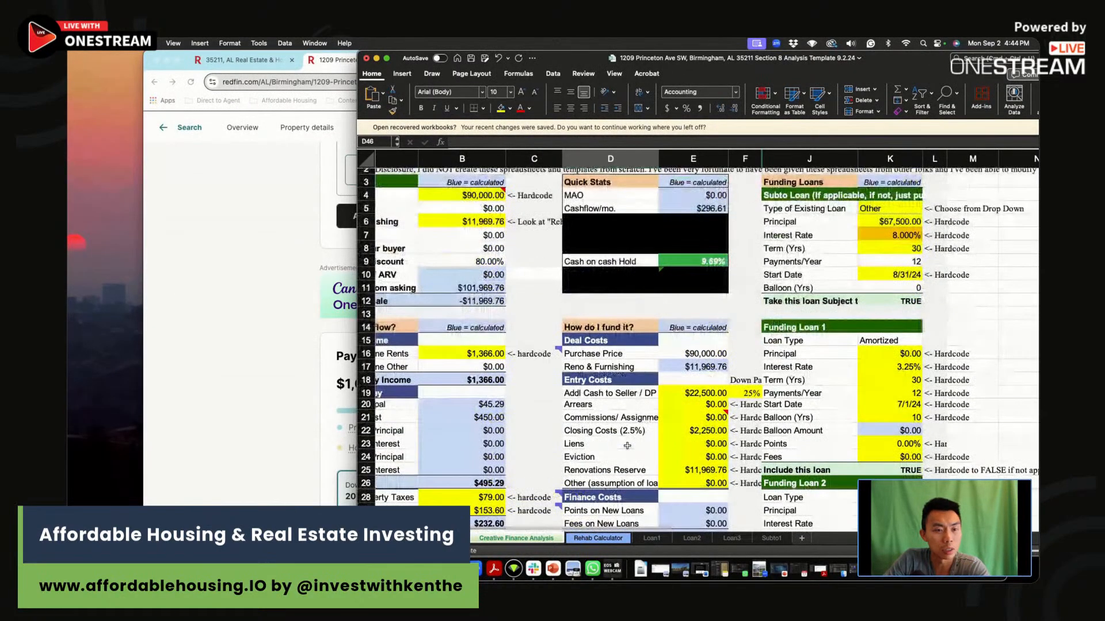
{"action": "scroll", "coordinate": [633, 461], "scroll_direction": "down", "scroll_amount": 8}
{"action": "left_click", "coordinate": [707, 504]}
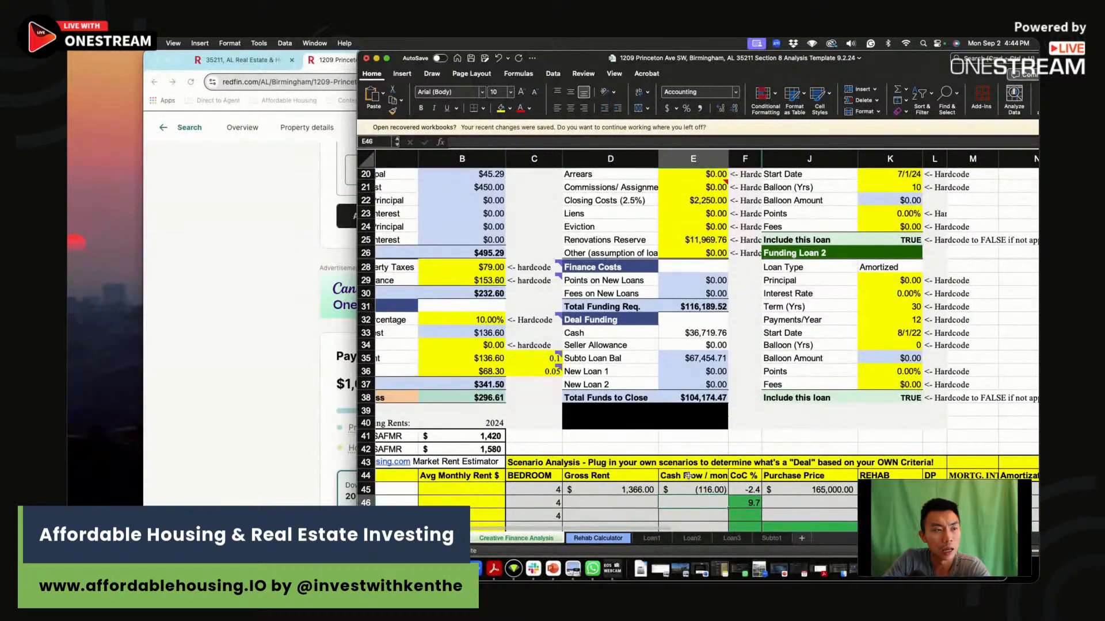
{"action": "type", "text": "297"}
Set the second scenario's Purchase Price to 90000 and its REHAB cost to 12000 in row 46.
{"action": "left_click", "coordinate": [817, 502]}
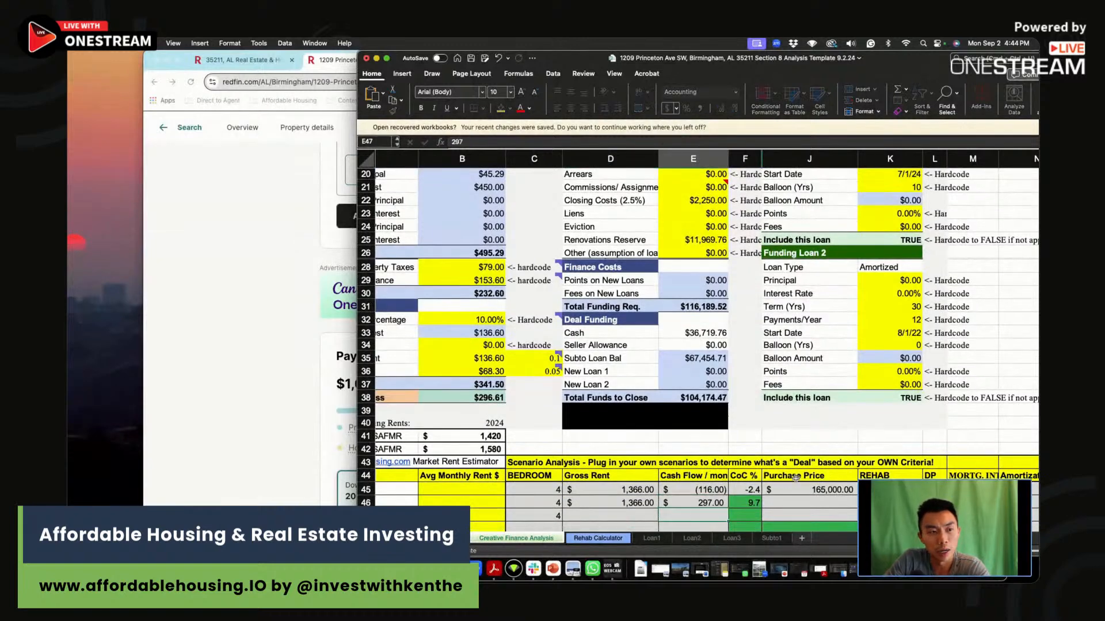
{"action": "scroll", "coordinate": [818, 502], "scroll_direction": "up", "scroll_amount": 7}
{"action": "scroll", "coordinate": [819, 503], "scroll_direction": "down", "scroll_amount": 7}
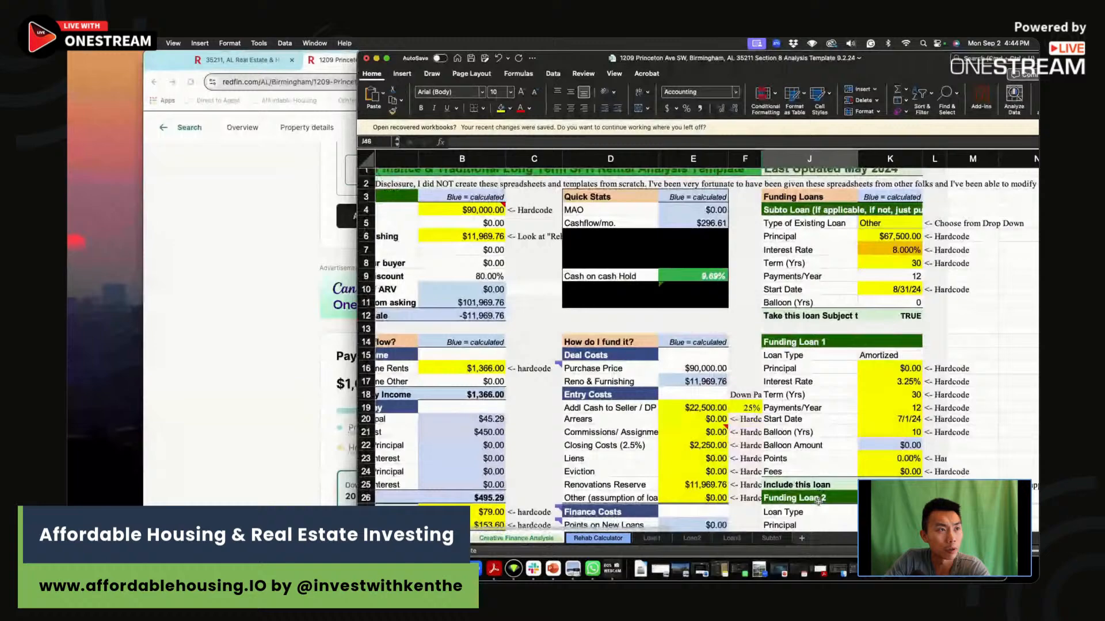
{"action": "type", "text": "90,000"}
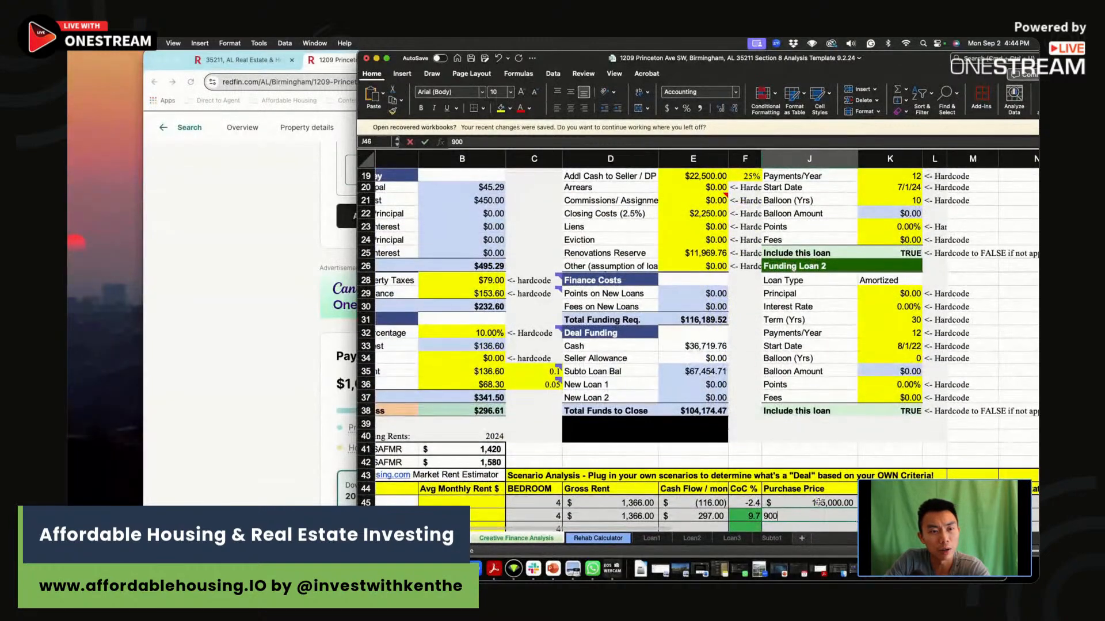
{"action": "scroll", "coordinate": [819, 502], "scroll_direction": "down", "scroll_amount": 1}
{"action": "key", "text": "Tab"}
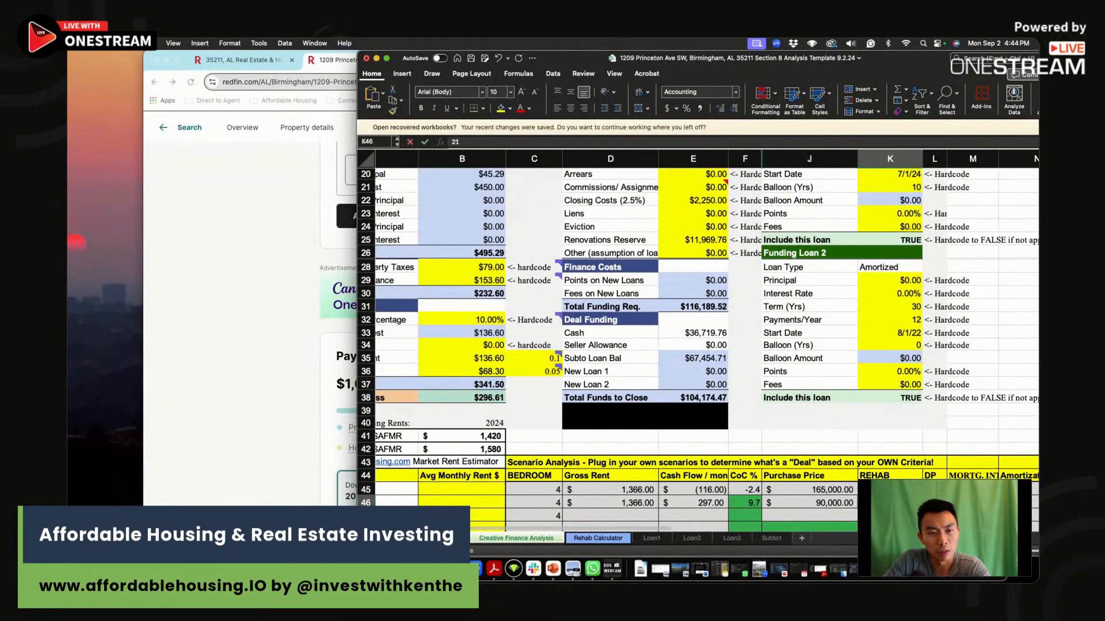
{"action": "key", "text": "BackSpace"}
{"action": "key", "text": "BackSpace"}
{"action": "type", "text": "120"}
Set the second scenario's down payment to 25 and its mortgage interest to 8% in row 46.
{"action": "key", "text": "Tab"}
{"action": "key", "text": "Tab"}
{"action": "key", "text": "shift+Tab"}
{"action": "type", "text": "20"}
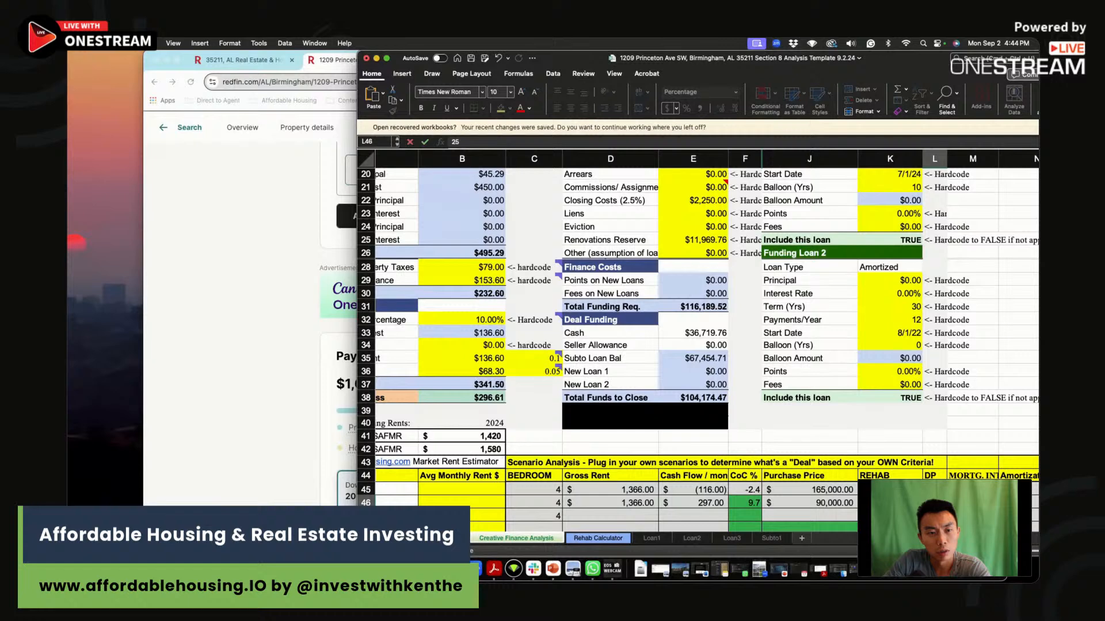
{"action": "key", "text": "Return"}
{"action": "key", "text": "Up"}
{"action": "key", "text": "Right"}
{"action": "type", "text": "8"}
{"action": "key", "text": "Return"}
Halve Reno + Furnishing in B6 again by adding /2 to its formula, and check Cash on cash Hold.
{"action": "scroll", "coordinate": [523, 323], "scroll_direction": "up", "scroll_amount": 8}
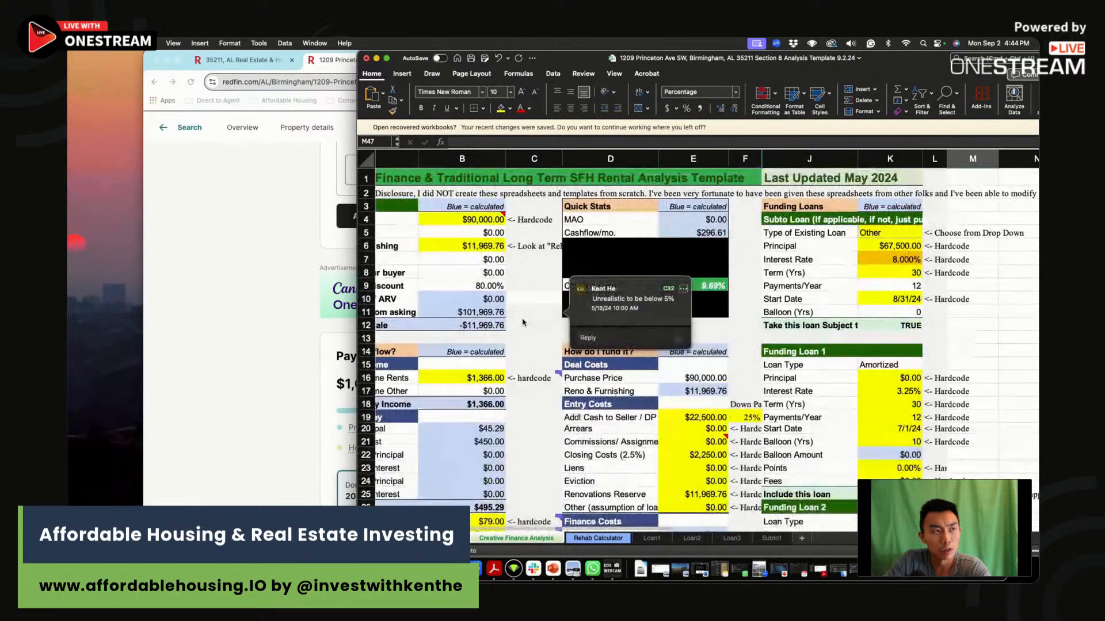
{"action": "left_click", "coordinate": [462, 246]}
{"action": "left_click", "coordinate": [538, 142]}
{"action": "type", "text": "/2"}
{"action": "key", "text": "Return"}
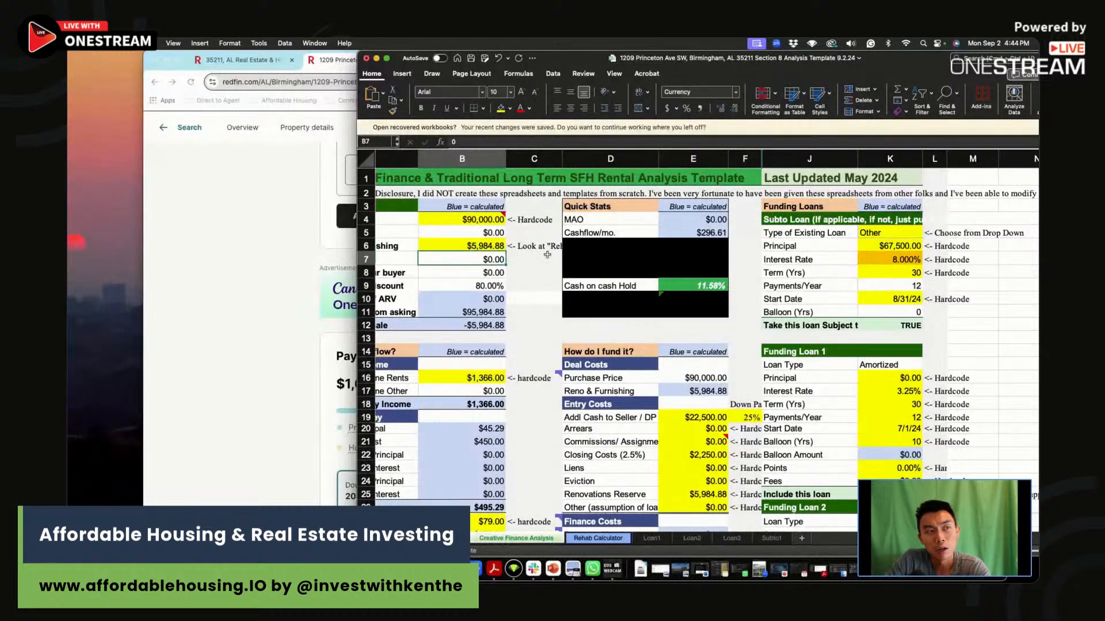
{"action": "left_click", "coordinate": [687, 288]}
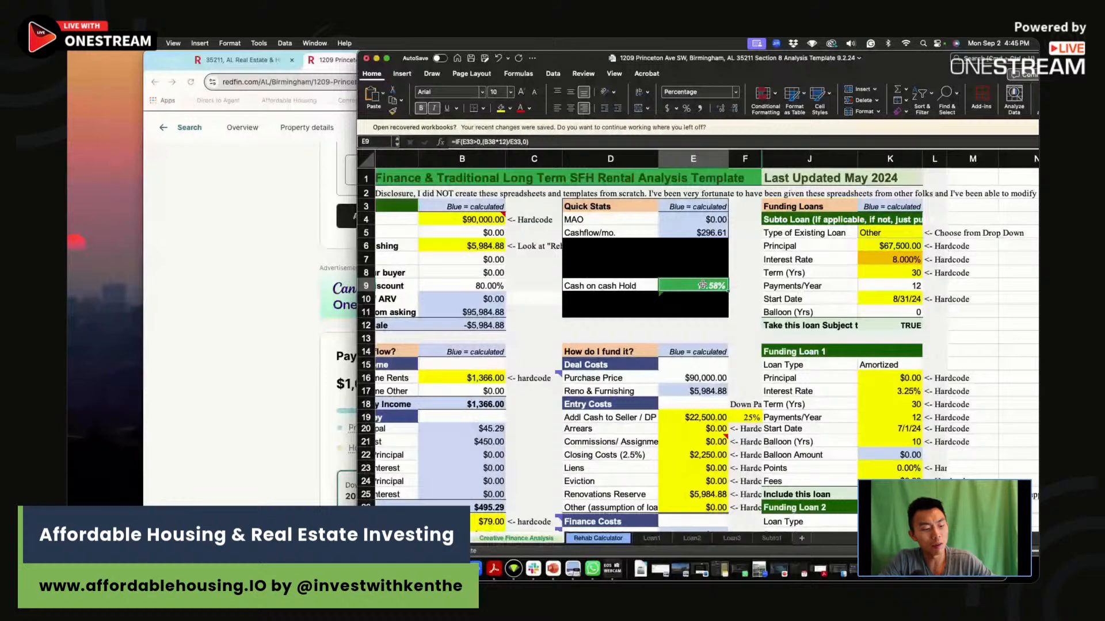
Raise the Asking Price in B4 to 95000 with the halved rehab budget and review the cash on cash return.
{"action": "left_click", "coordinate": [496, 248]}
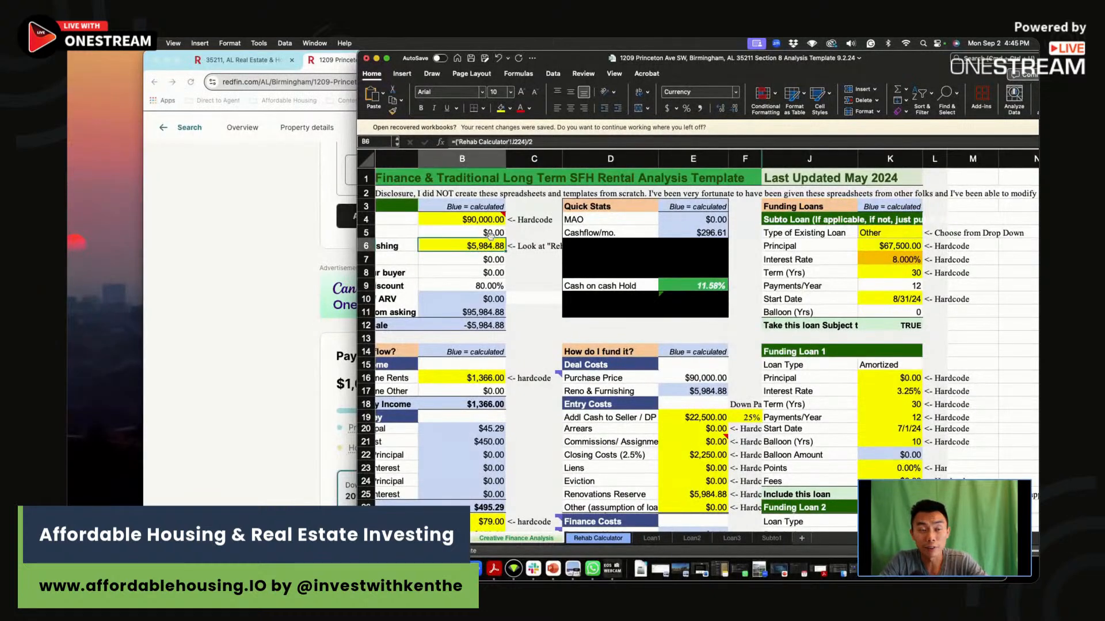
{"action": "key", "text": "Up"}
{"action": "key", "text": "Up"}
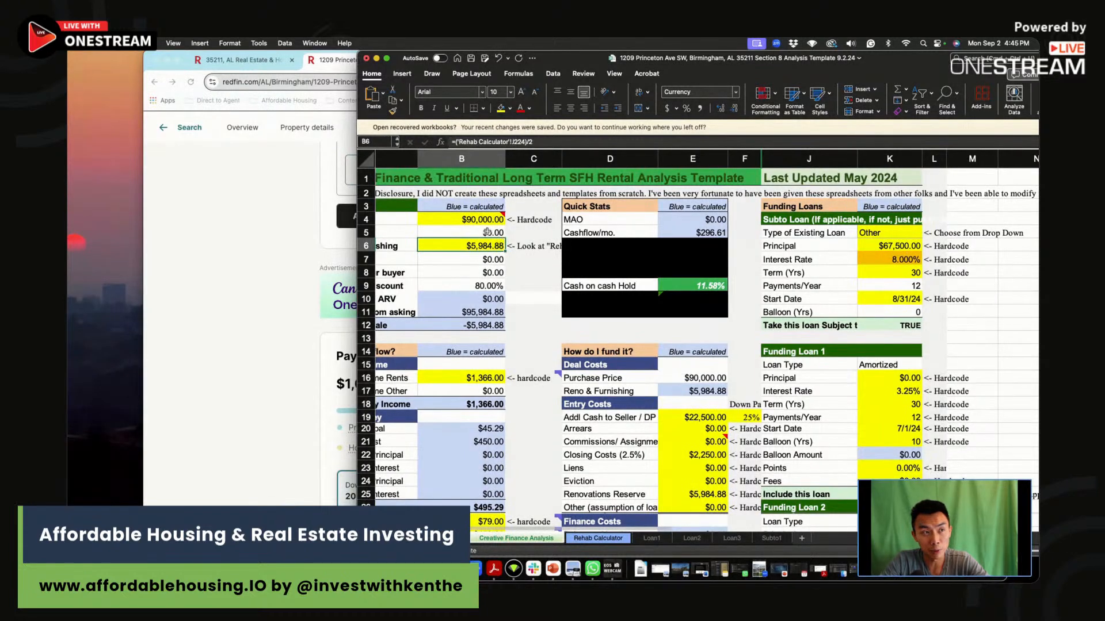
{"action": "left_click", "coordinate": [460, 141]}
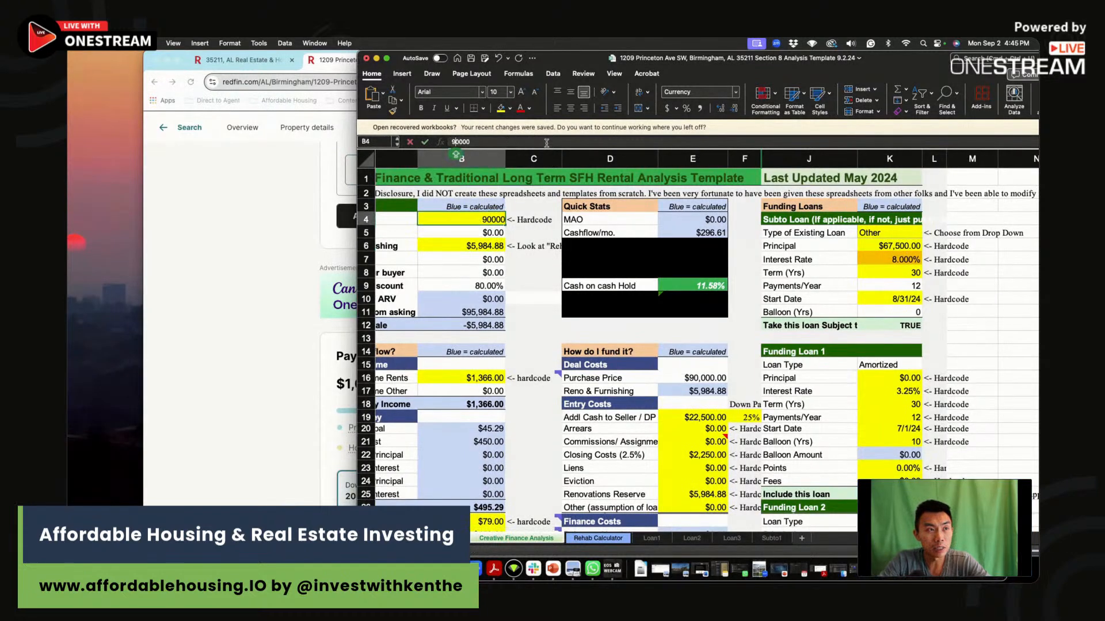
{"action": "key", "text": "BackSpace"}
{"action": "type", "text": "5"}
{"action": "key", "text": "Return"}
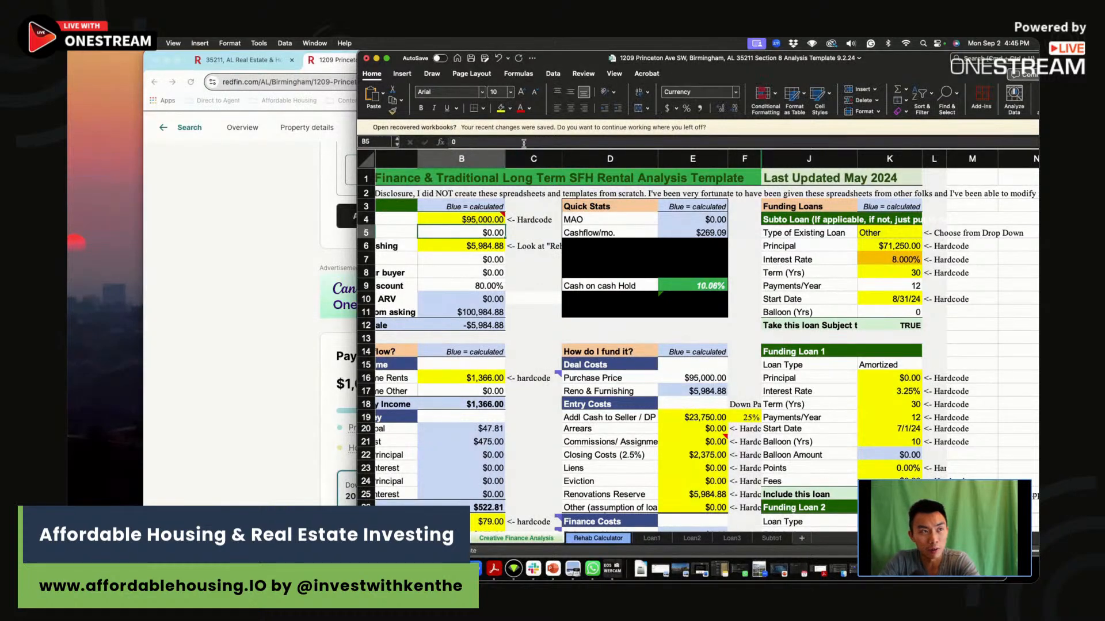
{"action": "mouse_move", "coordinate": [477, 214]}
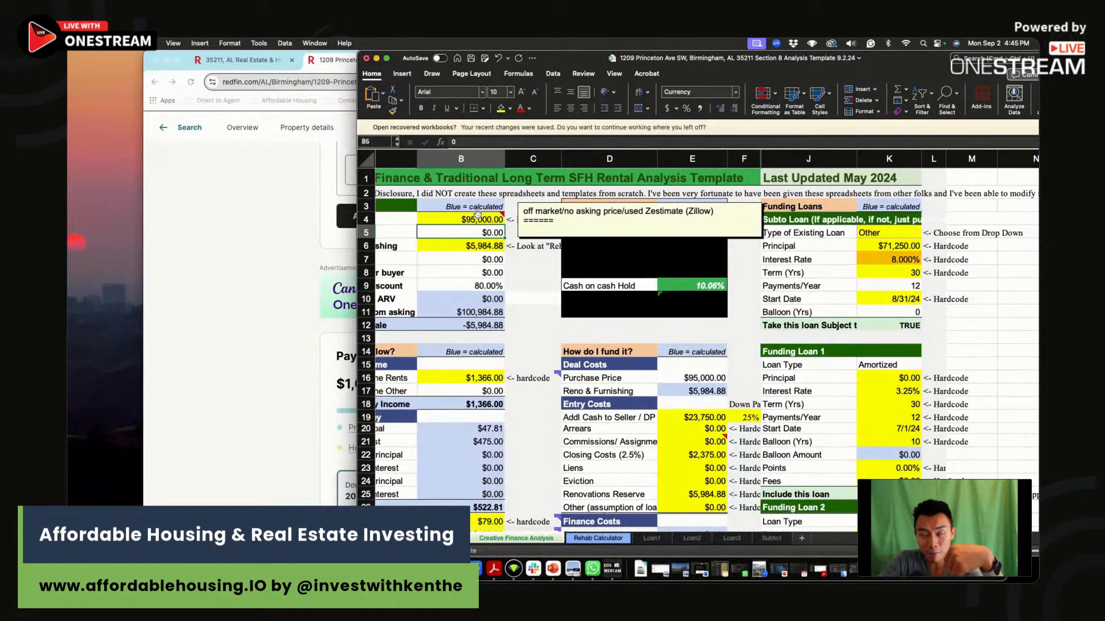
{"action": "left_click", "coordinate": [547, 278]}
{"action": "left_click", "coordinate": [750, 286]}
Set the third scenario's CoC % in F47 to 10.1.
{"action": "scroll", "coordinate": [707, 315], "scroll_direction": "down", "scroll_amount": 1}
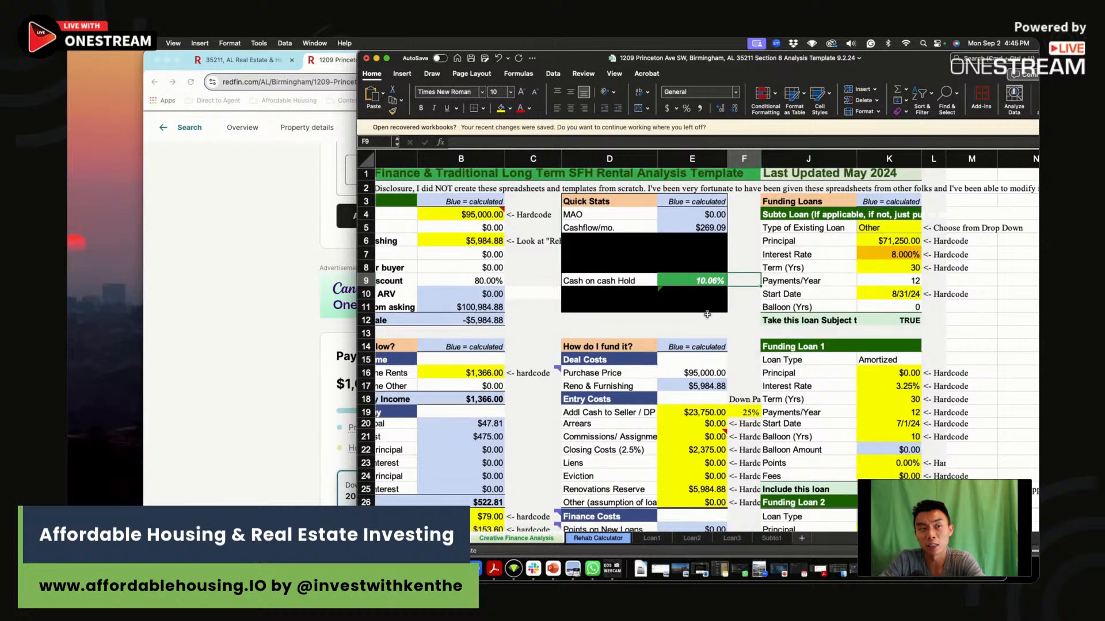
{"action": "scroll", "coordinate": [707, 315], "scroll_direction": "down", "scroll_amount": 8}
{"action": "left_click", "coordinate": [744, 444]}
{"action": "type", "text": "10.1"}
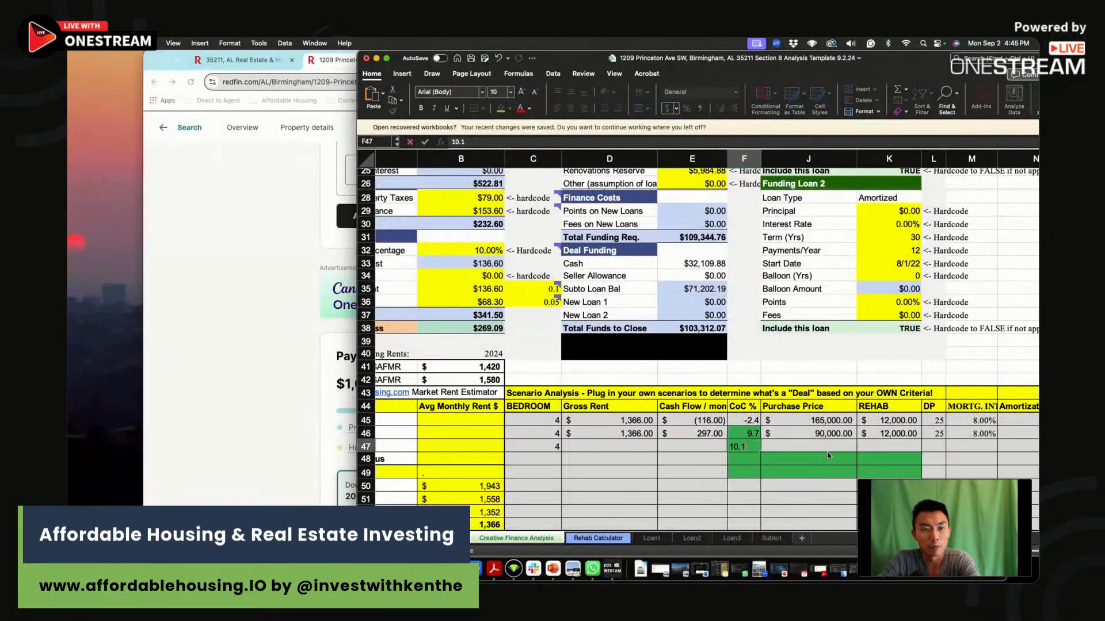
Set the third scenario's Purchase Price to 95000 and its REHAB cost to 6000 in row 47.
{"action": "left_click", "coordinate": [828, 447]}
{"action": "type", "text": "95000"}
{"action": "left_click", "coordinate": [892, 445]}
{"action": "type", "text": "6"}
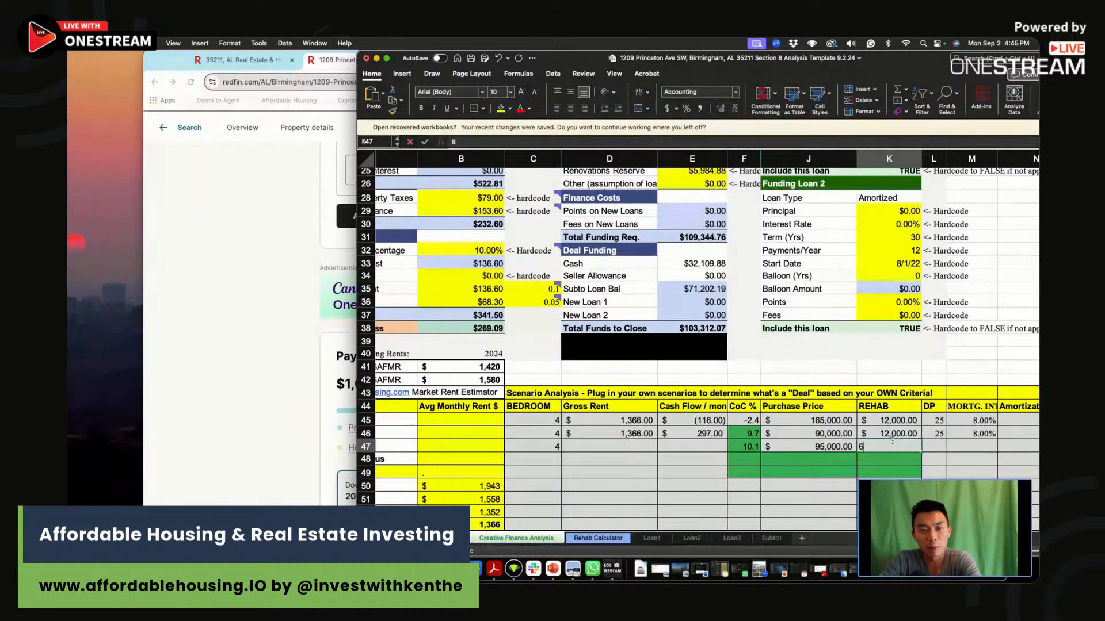
{"action": "type", "text": ",000"}
Set the third scenario's down payment to 25 and its mortgage interest to 8% in row 47.
{"action": "key", "text": "Tab"}
{"action": "type", "text": "25"}
{"action": "left_click", "coordinate": [984, 445]}
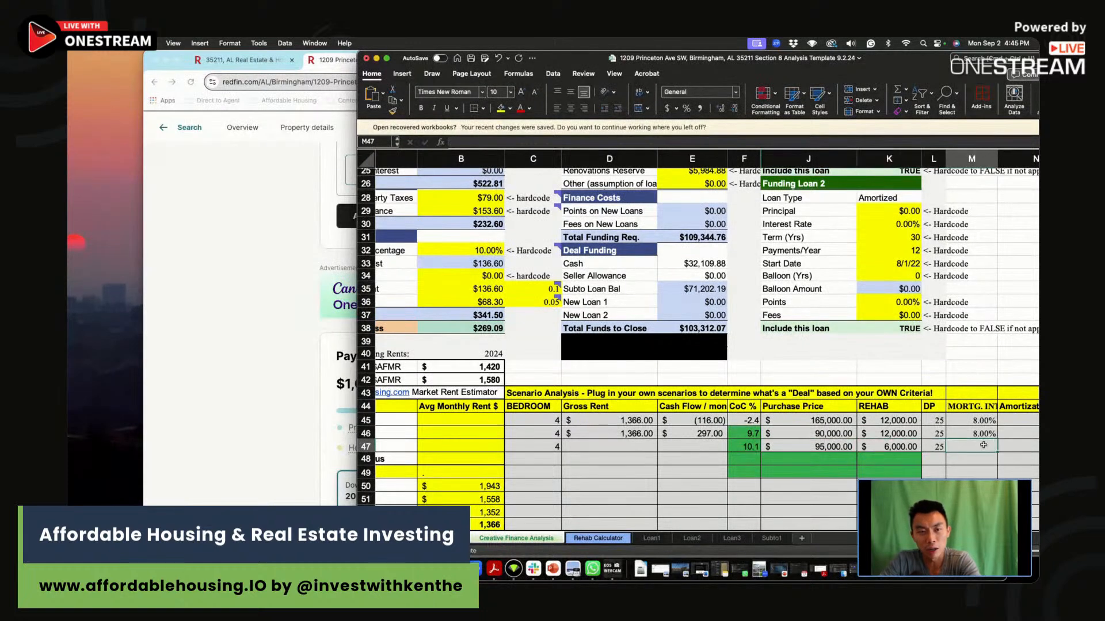
{"action": "type", "text": "8"}
{"action": "key", "text": "Return"}
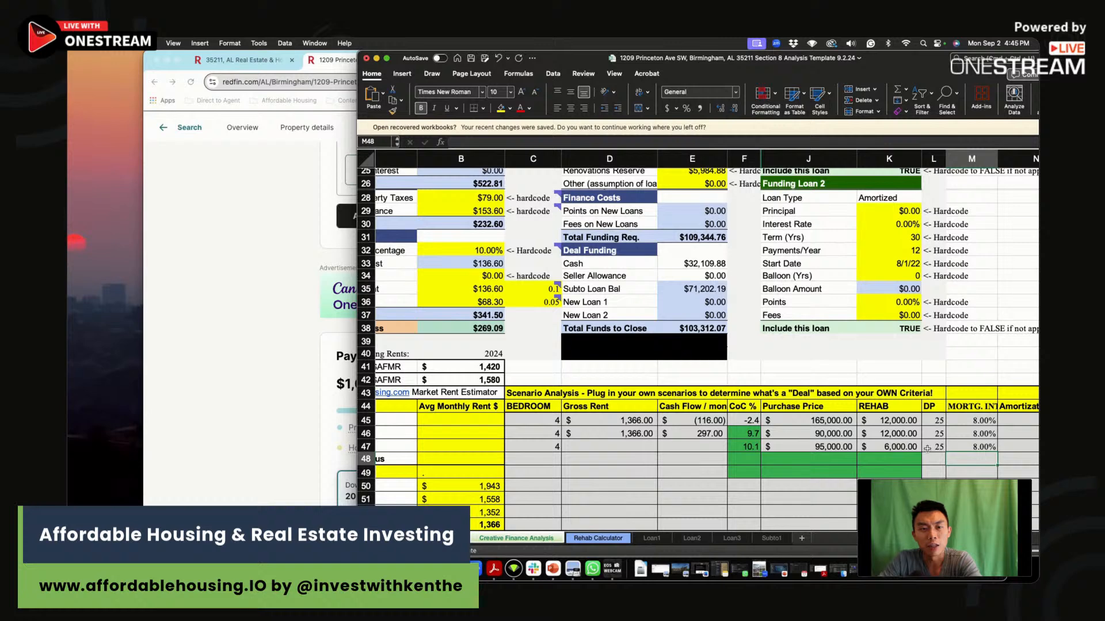
Set the third scenario's Gross Rent to 1366 and its monthly Cash Flow to 269 in row 47.
{"action": "left_click", "coordinate": [631, 449]}
{"action": "type", "text": "1366"}
{"action": "left_click", "coordinate": [693, 441]}
{"action": "type", "text": "269"}
{"action": "key", "text": "Return"}
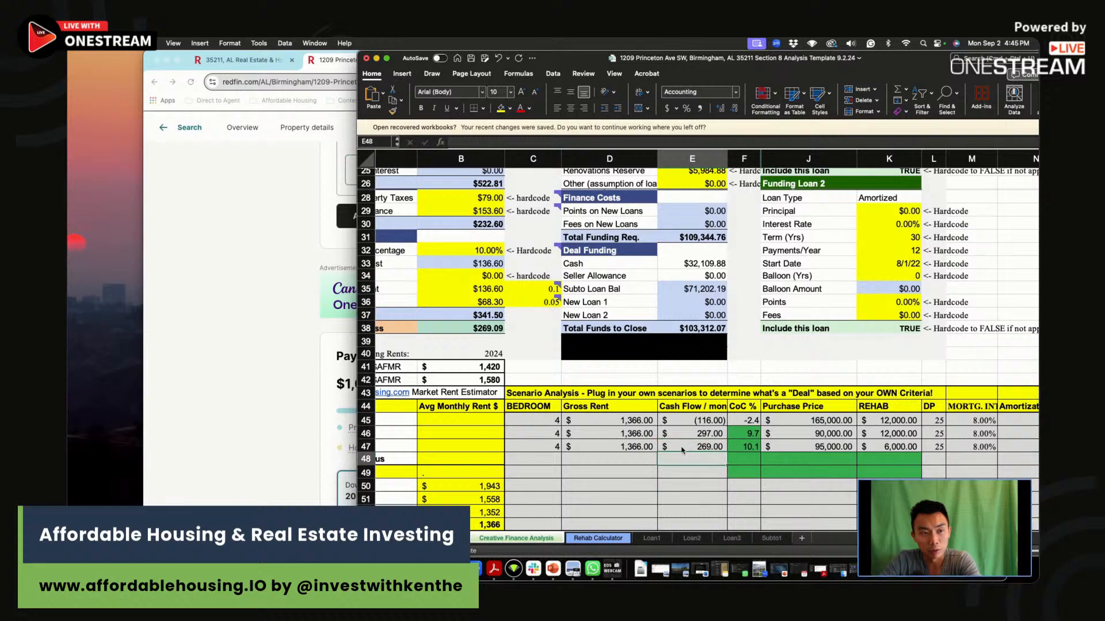
{"action": "left_click", "coordinate": [691, 446]}
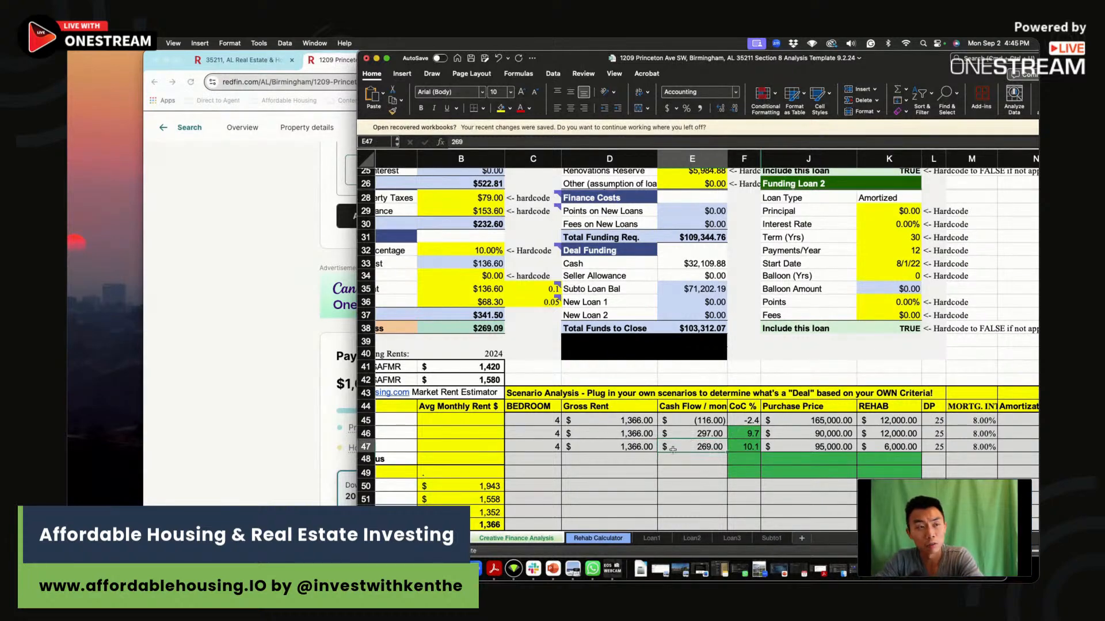
Widen the spreadsheet window over the listing and select the Cash on cash Hold figure in Quick Stats.
{"action": "scroll", "coordinate": [626, 450], "scroll_direction": "up", "scroll_amount": 10}
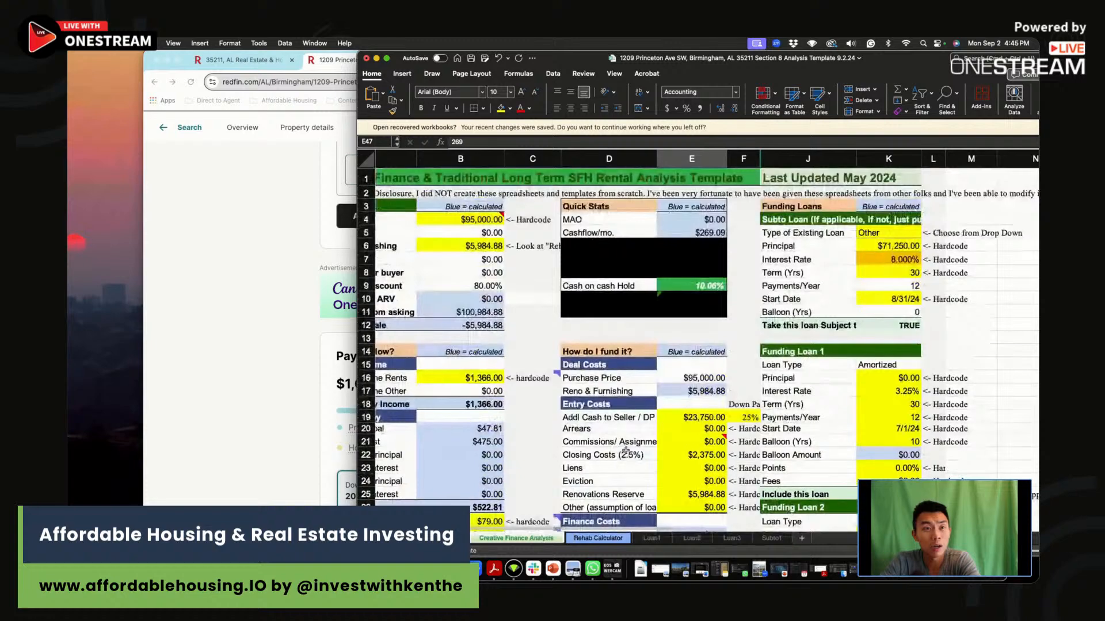
{"action": "left_click_drag", "start_coordinate": [357, 53], "coordinate": [178, 57]}
{"action": "left_click", "coordinate": [512, 281]}
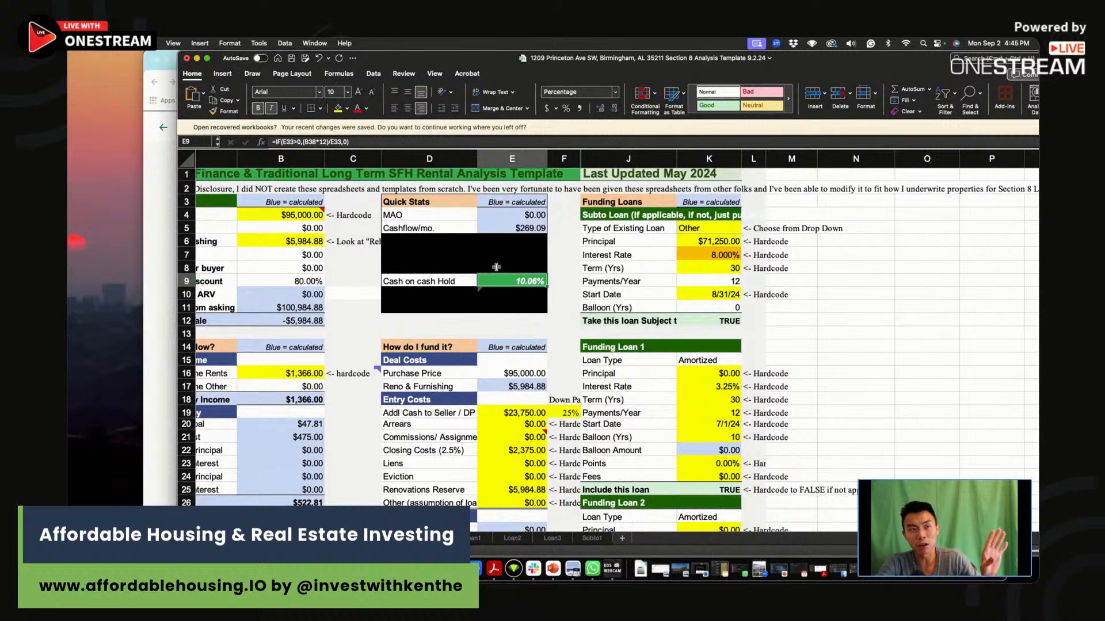
Set the Subto loan's Interest Rate to 7% and select the Cash on cash Hold figure in Quick Stats.
{"action": "left_click", "coordinate": [720, 258]}
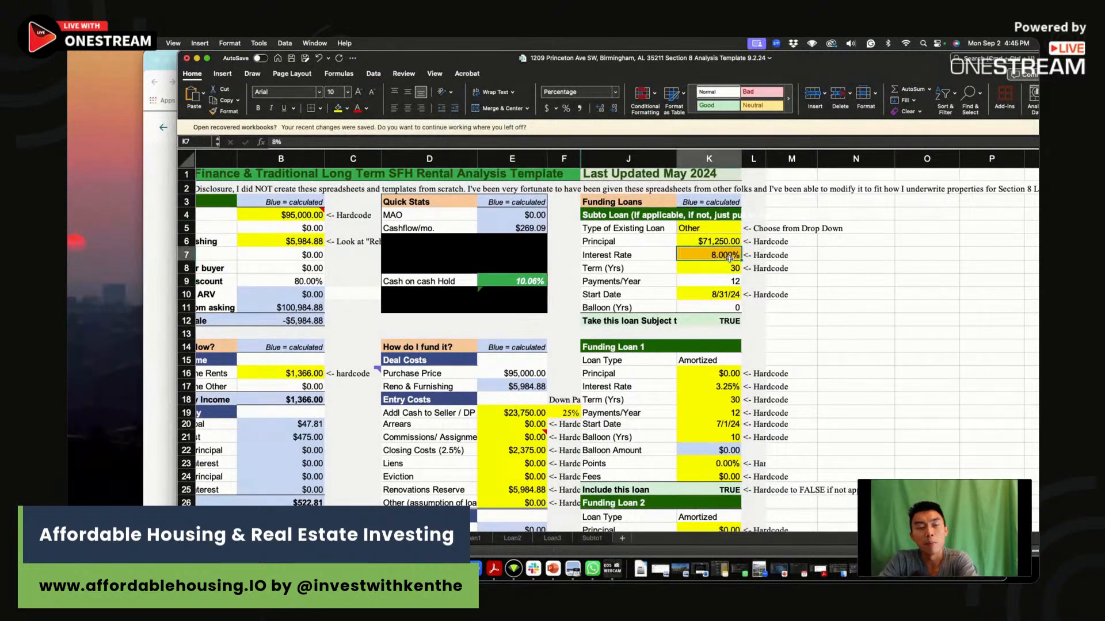
{"action": "type", "text": "7"}
{"action": "key", "text": "Return"}
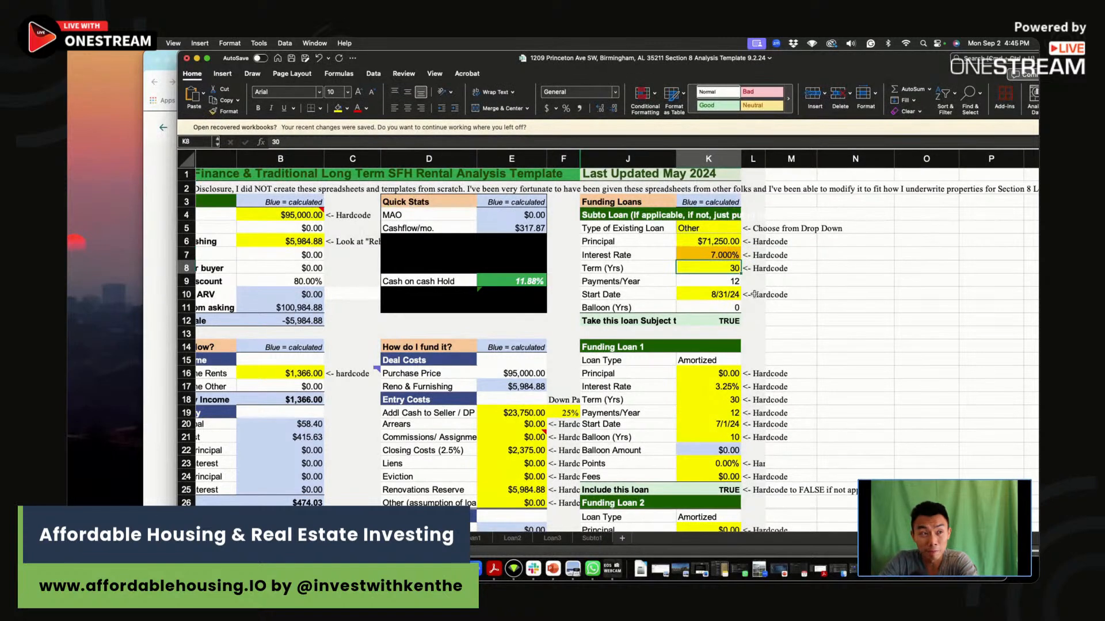
{"action": "left_click", "coordinate": [526, 281]}
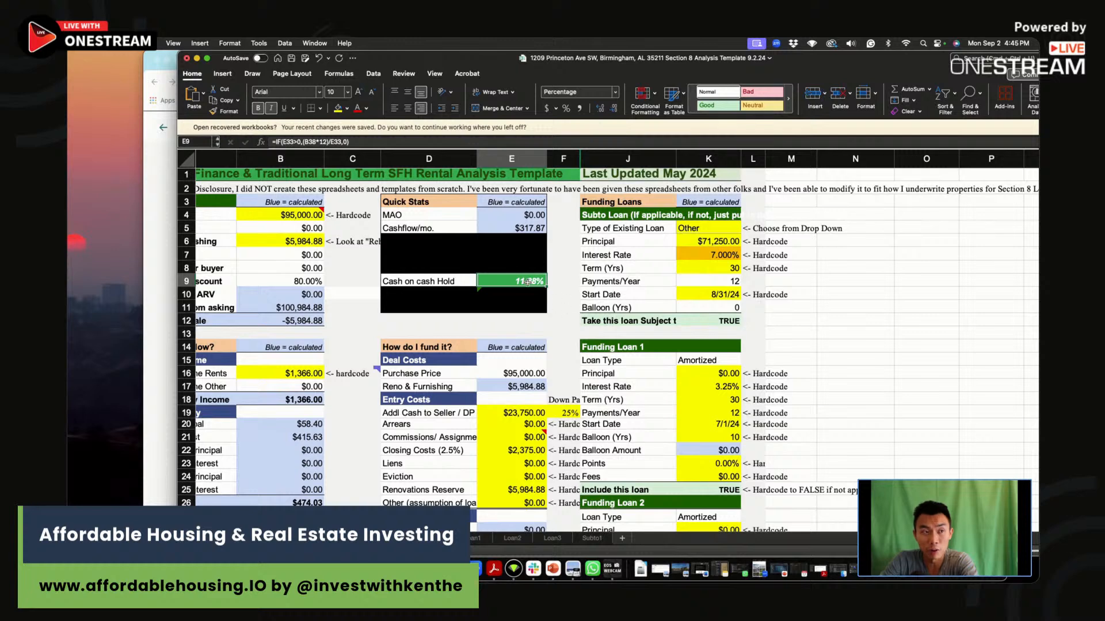
Try Asking Prices of 100000 and 105000 in the basics section to test the cash-on-cash return.
{"action": "left_click", "coordinate": [288, 214]}
{"action": "type", "text": "100,000"}
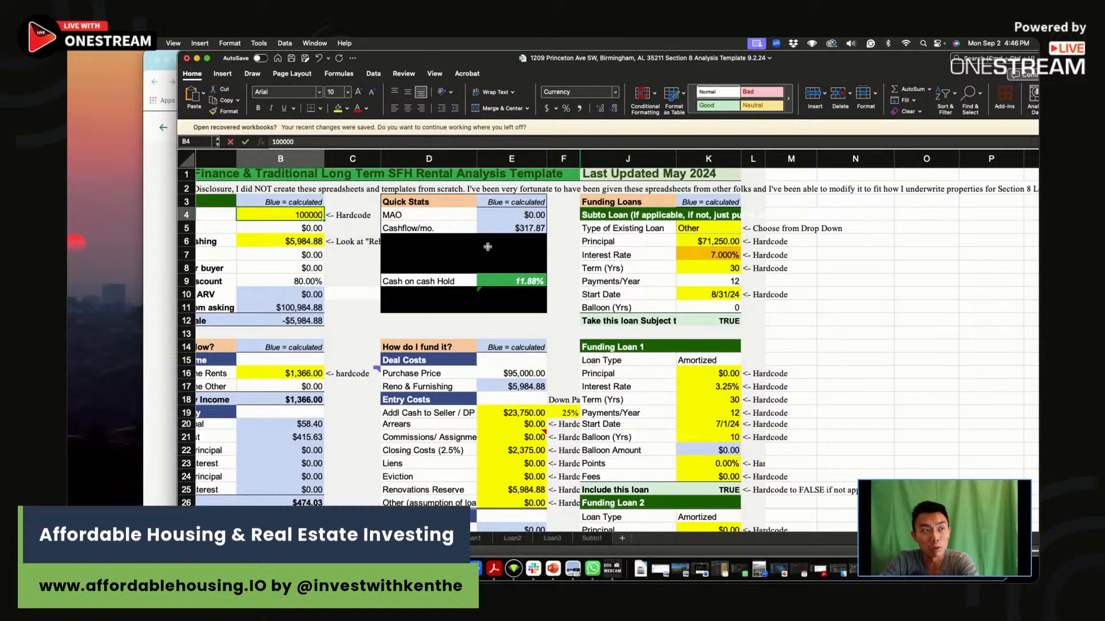
{"action": "key", "text": "Return"}
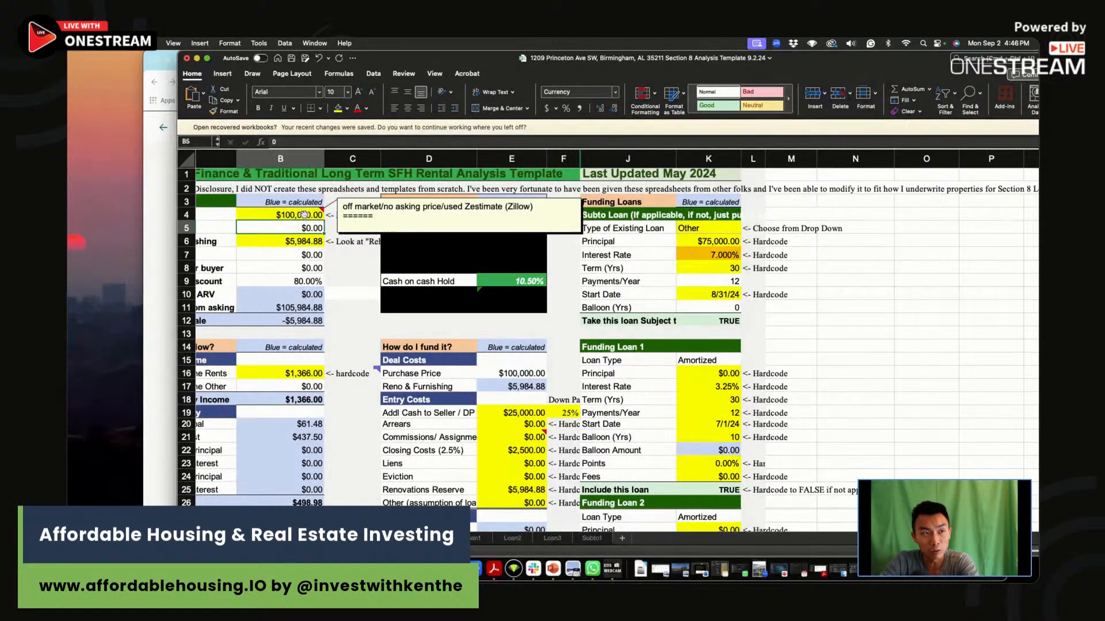
{"action": "left_click", "coordinate": [307, 215]}
{"action": "type", "text": "105,000"}
{"action": "key", "text": "Return"}
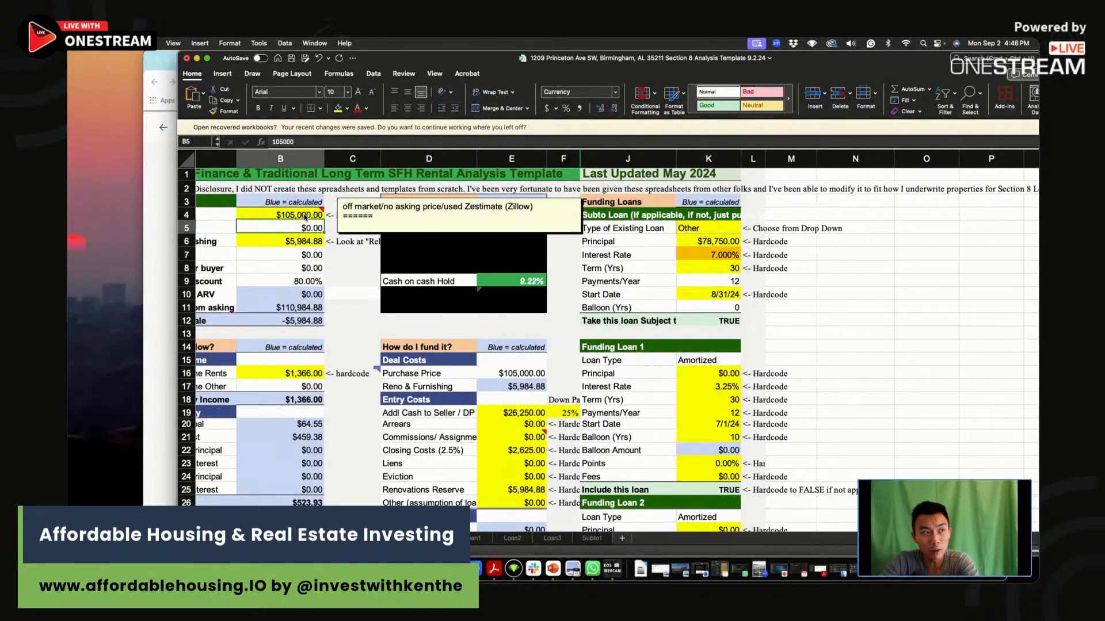
Set the Asking Price to 102000 and select the Cash on cash Hold figure.
{"action": "left_click", "coordinate": [303, 215]}
{"action": "type", "text": "102,000"}
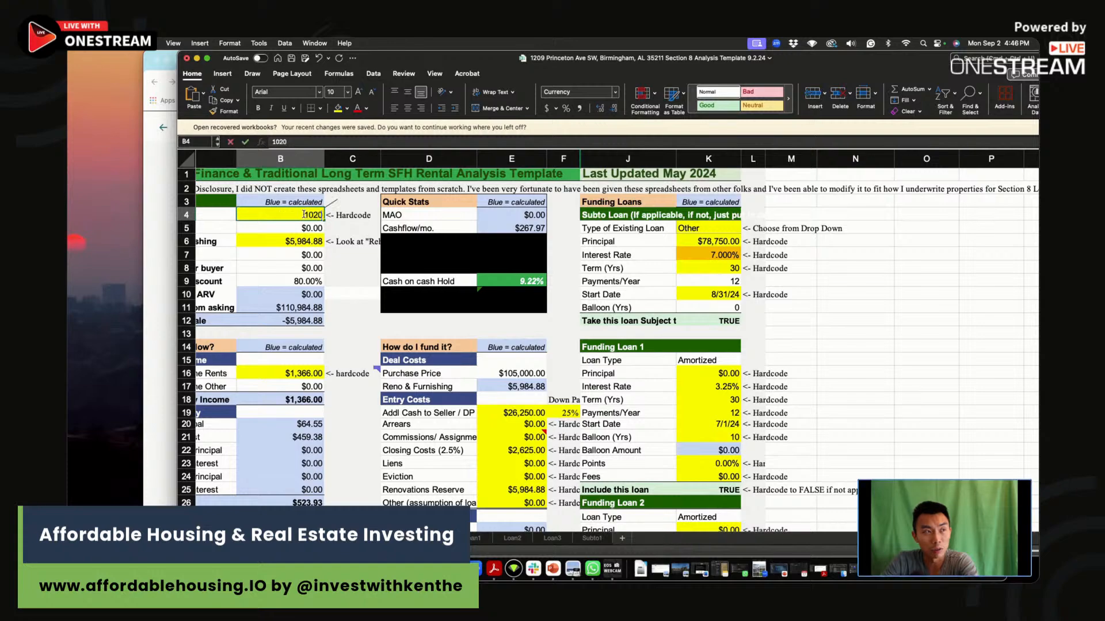
{"action": "key", "text": "Return"}
{"action": "left_click", "coordinate": [506, 281]}
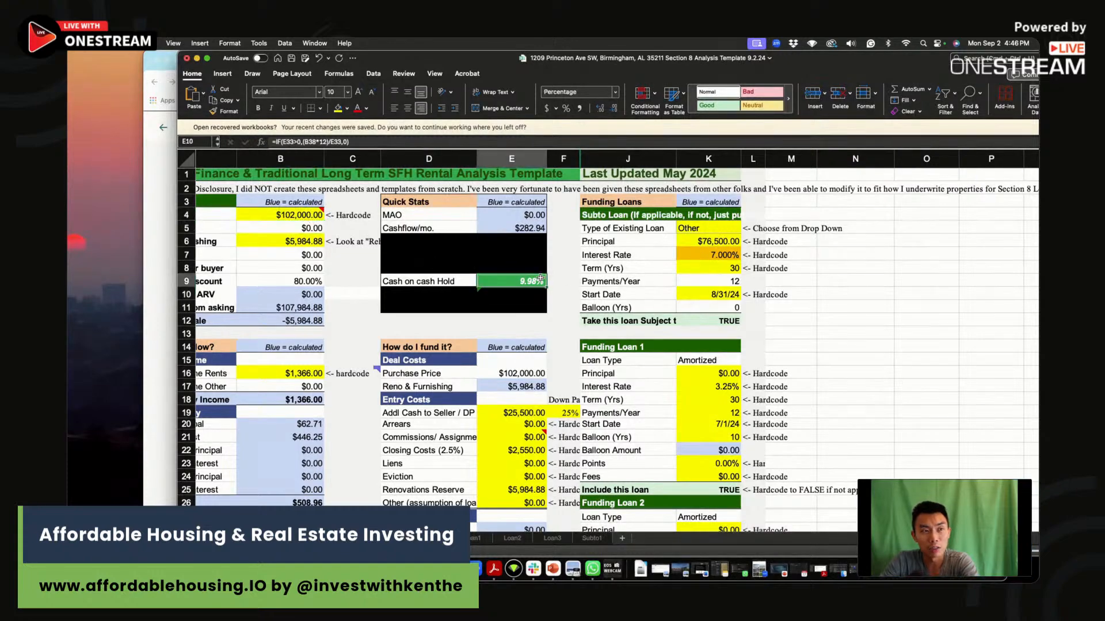
Set the fourth scenario's mortgage interest to 7 and its down payment to 25 in row 48.
{"action": "scroll", "coordinate": [614, 319], "scroll_direction": "down", "scroll_amount": 5}
{"action": "scroll", "coordinate": [614, 318], "scroll_direction": "down", "scroll_amount": 3}
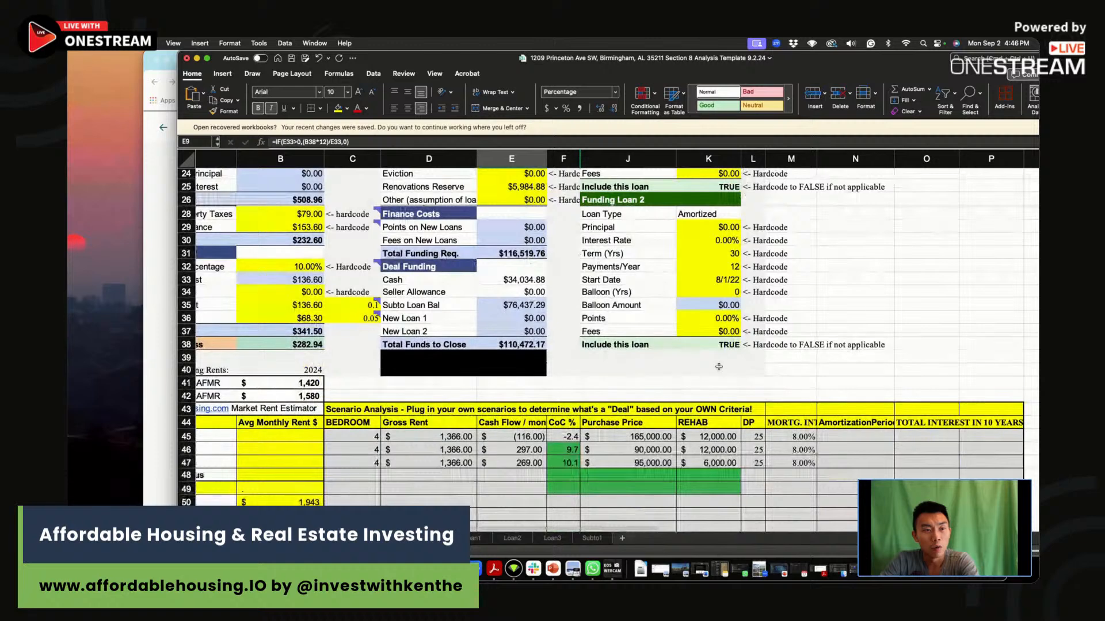
{"action": "left_click", "coordinate": [780, 476]}
{"action": "type", "text": "7"}
{"action": "key", "text": "Return"}
{"action": "left_click", "coordinate": [755, 475]}
{"action": "type", "text": "25"}
{"action": "key", "text": "Return"}
Set the fourth scenario's REHAB cost to 6000 and its Purchase Price to 102000 in row 48.
{"action": "left_click", "coordinate": [721, 471]}
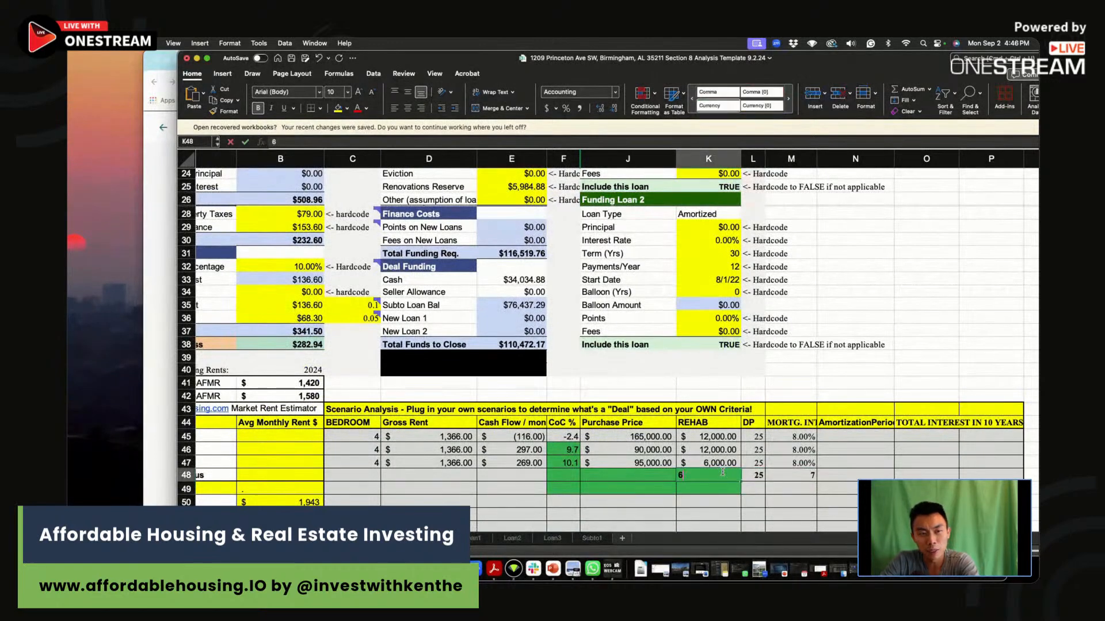
{"action": "type", "text": "6000"}
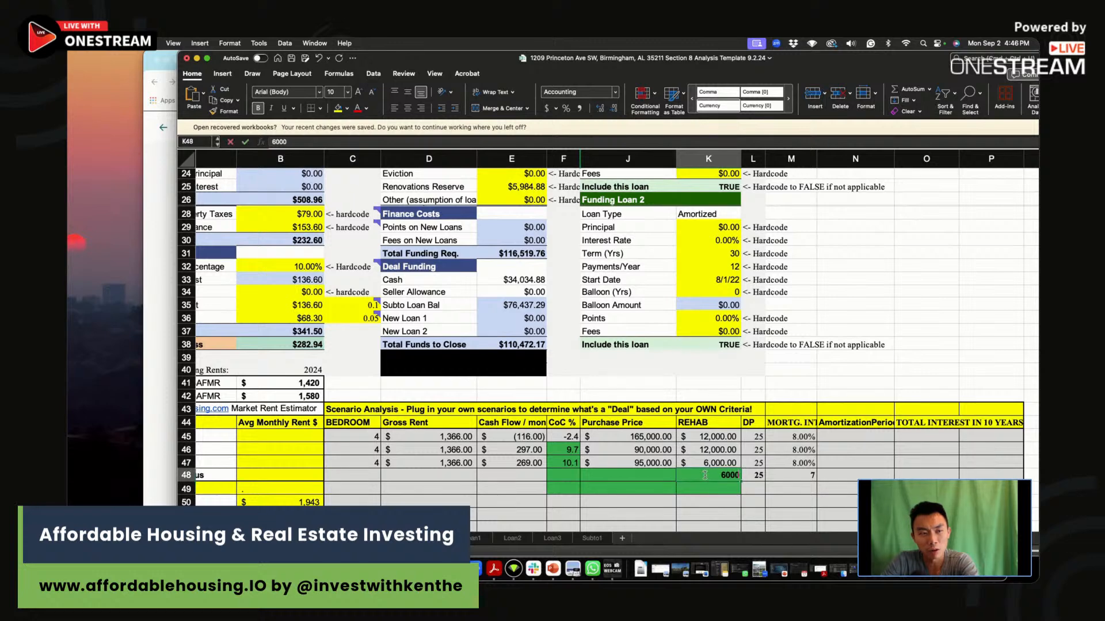
{"action": "left_click", "coordinate": [632, 475]}
{"action": "type", "text": "102,000"}
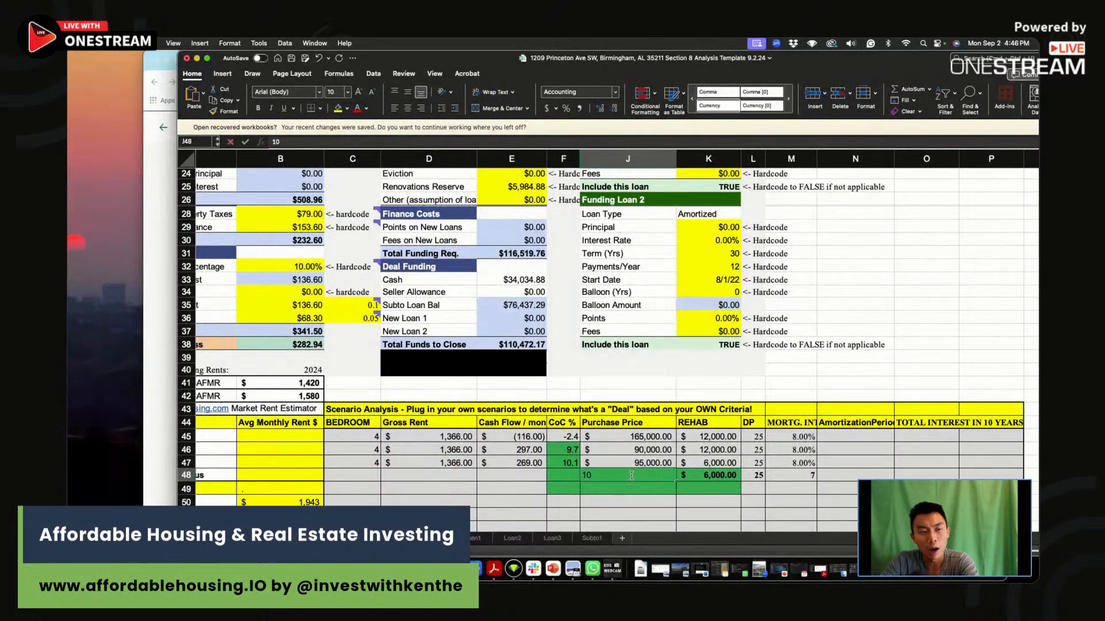
{"action": "key", "text": "Return"}
Set the fourth scenario's CoC % to 10 and its monthly Cash Flow to 283 in row 48.
{"action": "left_click", "coordinate": [561, 478]}
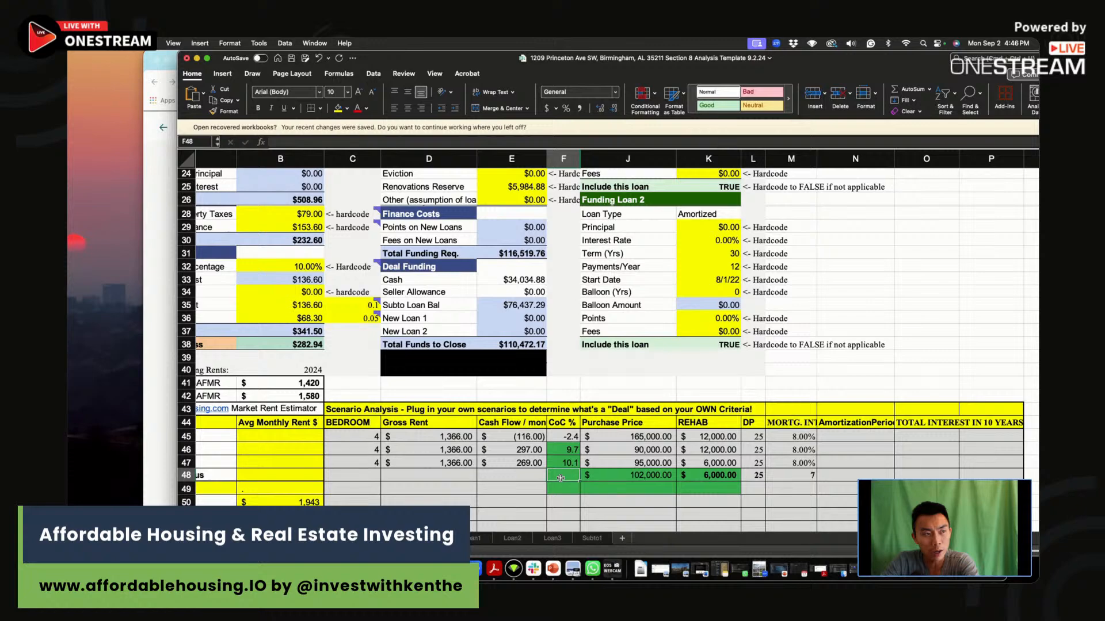
{"action": "scroll", "coordinate": [561, 478], "scroll_direction": "up", "scroll_amount": 10}
{"action": "scroll", "coordinate": [560, 478], "scroll_direction": "down", "scroll_amount": 10}
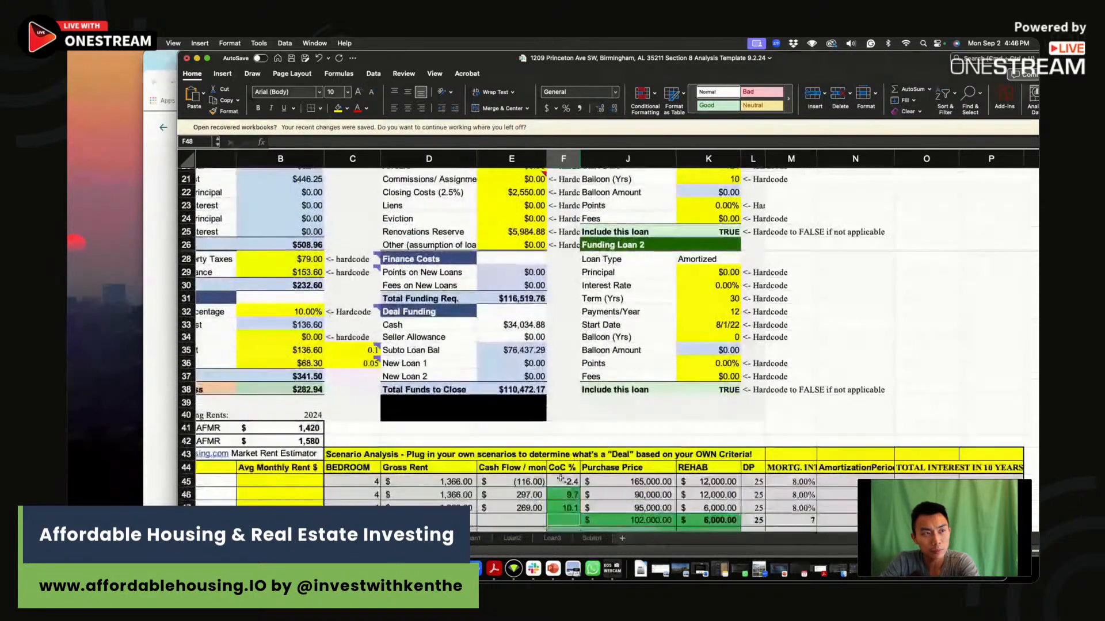
{"action": "type", "text": "10"}
{"action": "key", "text": "Return"}
{"action": "left_click", "coordinate": [523, 465]}
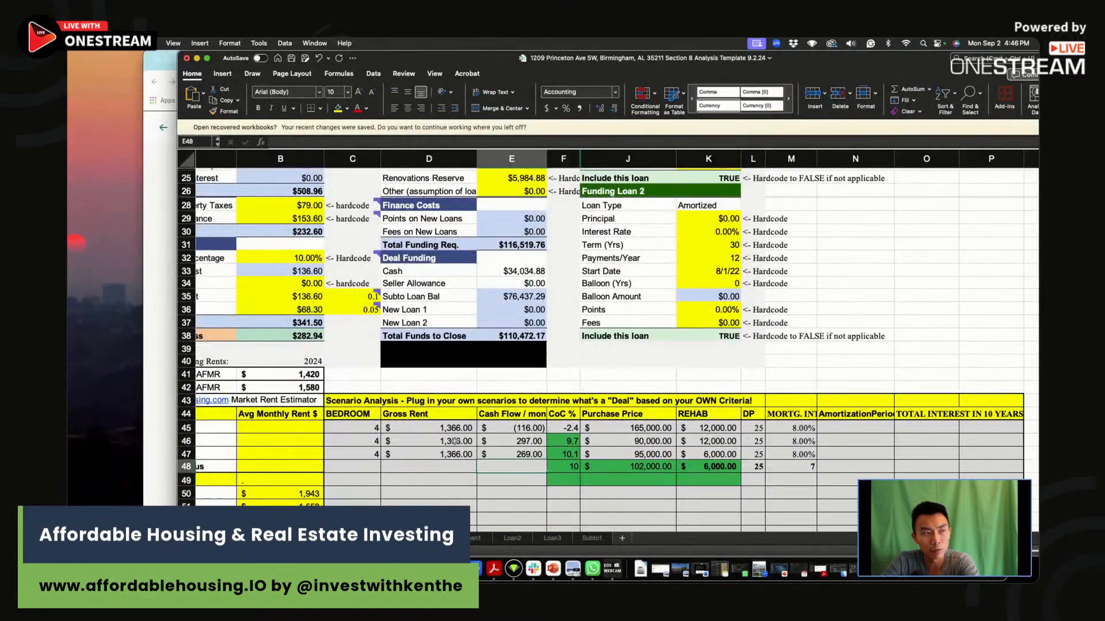
{"action": "type", "text": "283"}
{"action": "key", "text": "Return"}
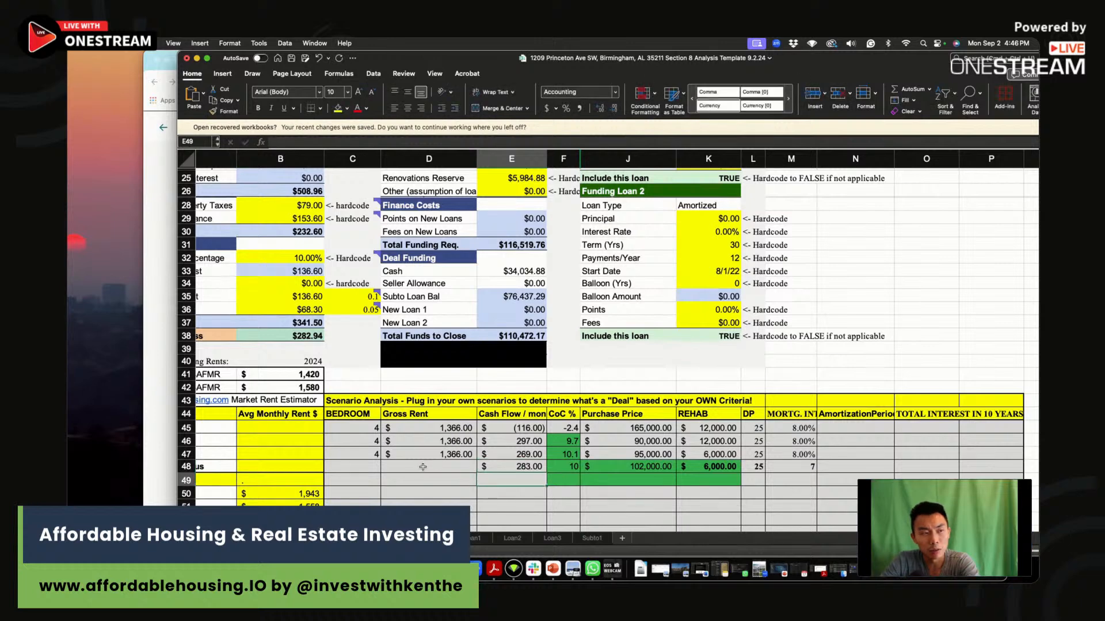
Set the fourth scenario's Gross Rent to 1366 and its BEDROOM count to 4 in row 48.
{"action": "left_click", "coordinate": [426, 465]}
{"action": "type", "text": "1,366"}
{"action": "key", "text": "Return"}
{"action": "left_click", "coordinate": [370, 468]}
{"action": "type", "text": "4"}
{"action": "key", "text": "Return"}
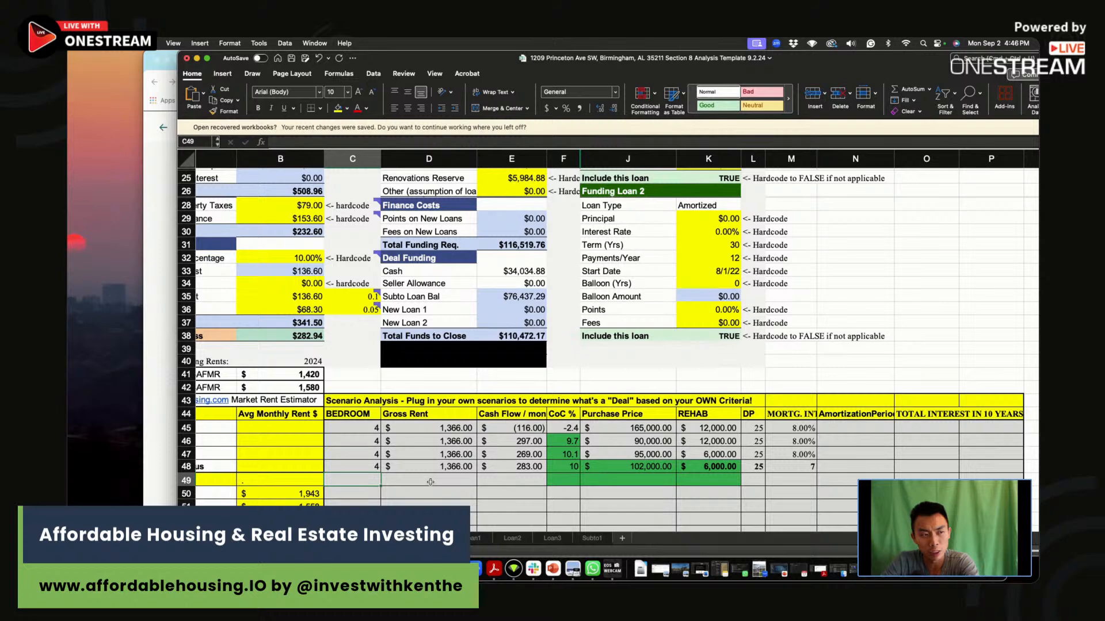
{"action": "left_click", "coordinate": [430, 481]}
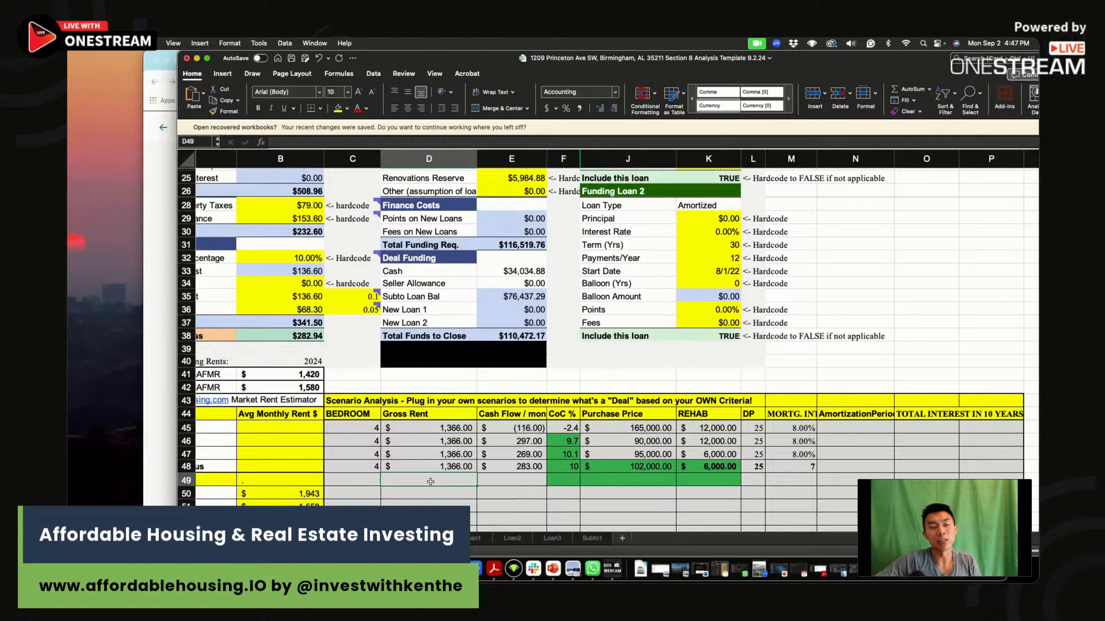
Review the deal's adjustable inputs: Asking Price, the Reno + Furnishing formula, the Subto loan Interest Rate and the down payment percentage.
{"action": "left_click", "coordinate": [541, 501]}
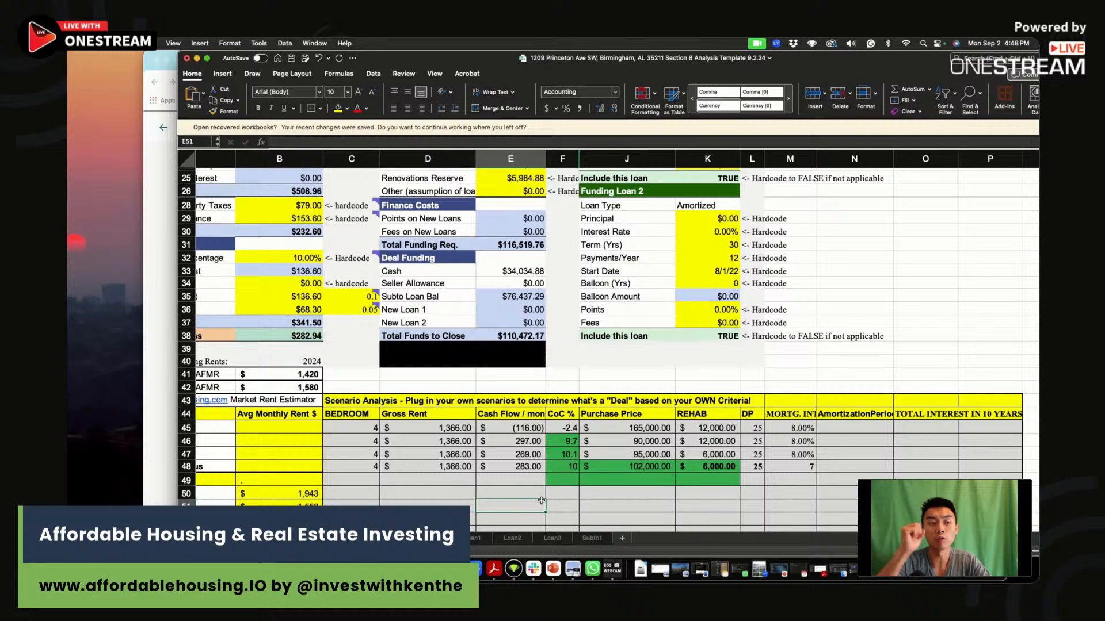
{"action": "scroll", "coordinate": [516, 276], "scroll_direction": "up", "scroll_amount": 10}
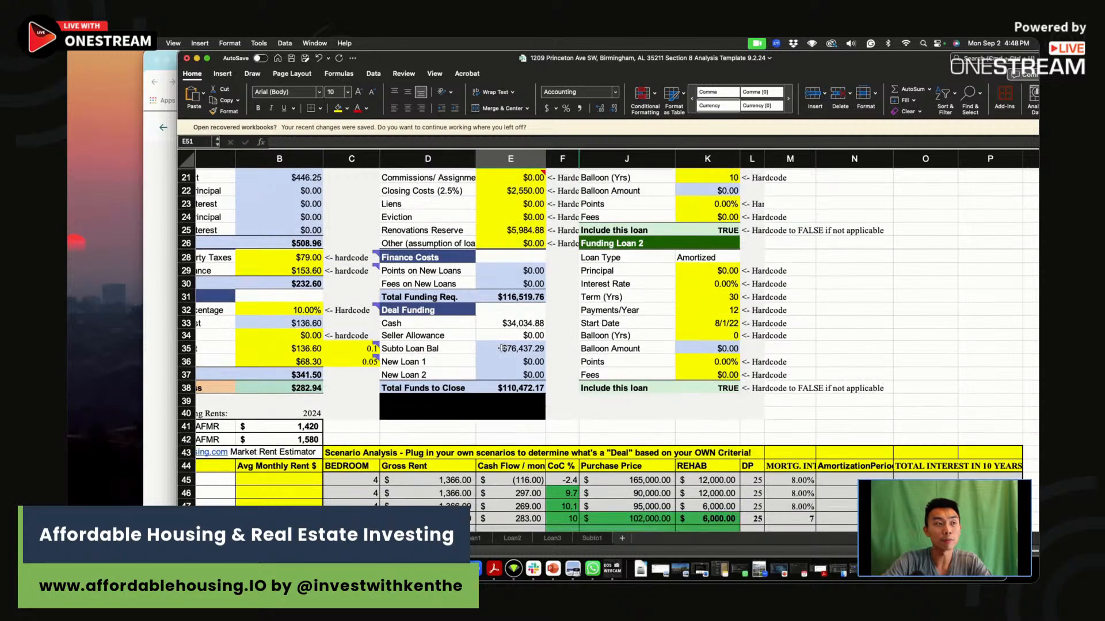
{"action": "left_click", "coordinate": [311, 219]}
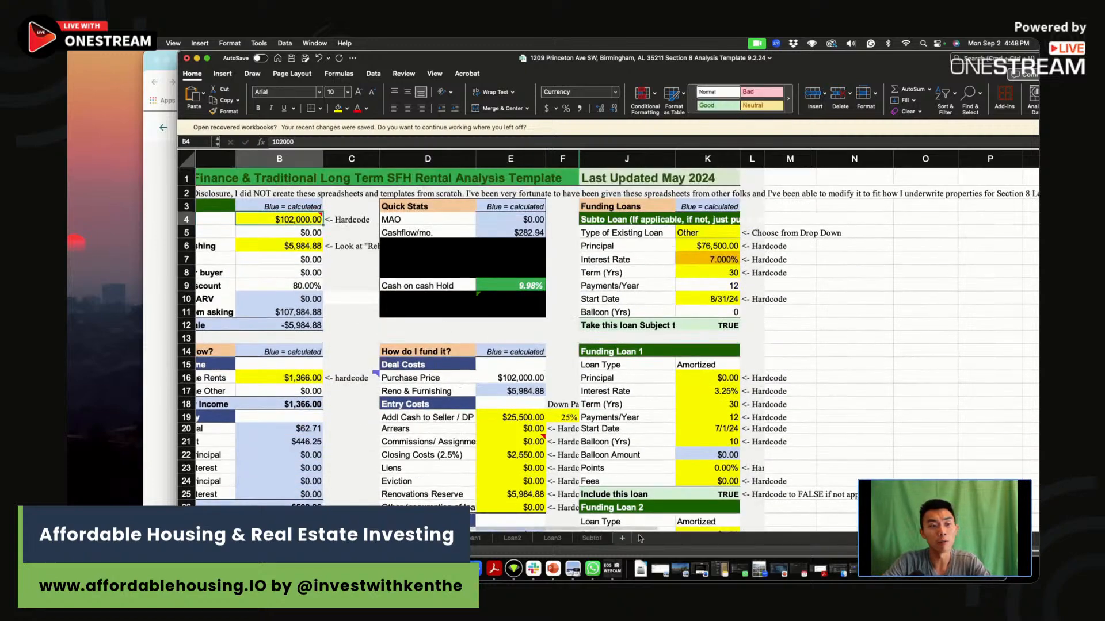
{"action": "scroll", "coordinate": [326, 219], "scroll_direction": "left", "scroll_amount": 2}
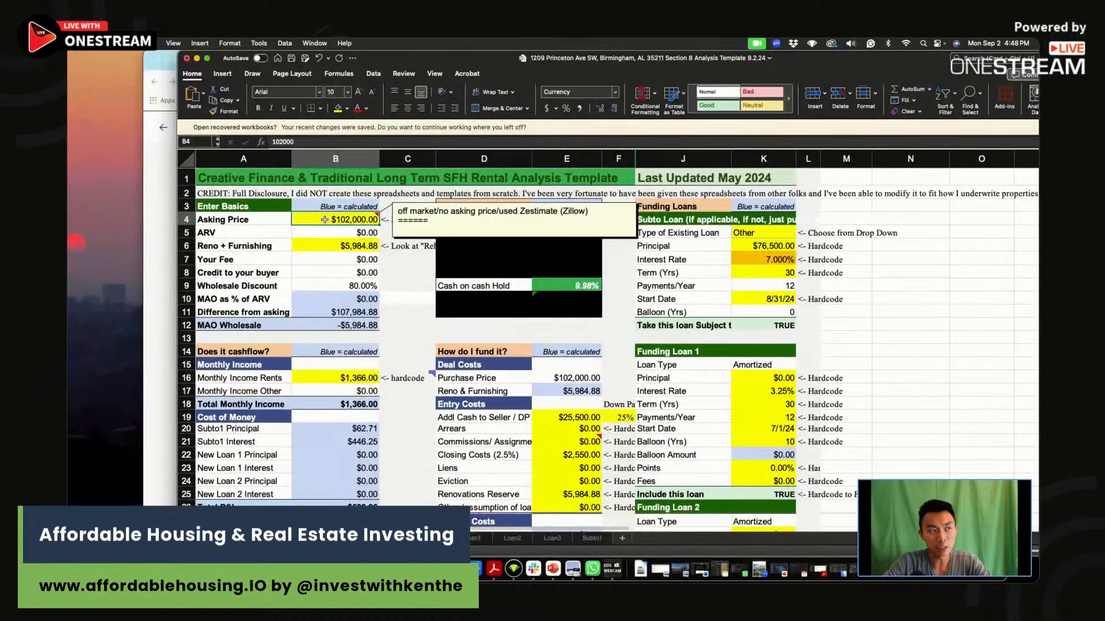
{"action": "left_click", "coordinate": [566, 299]}
{"action": "left_click", "coordinate": [319, 246]}
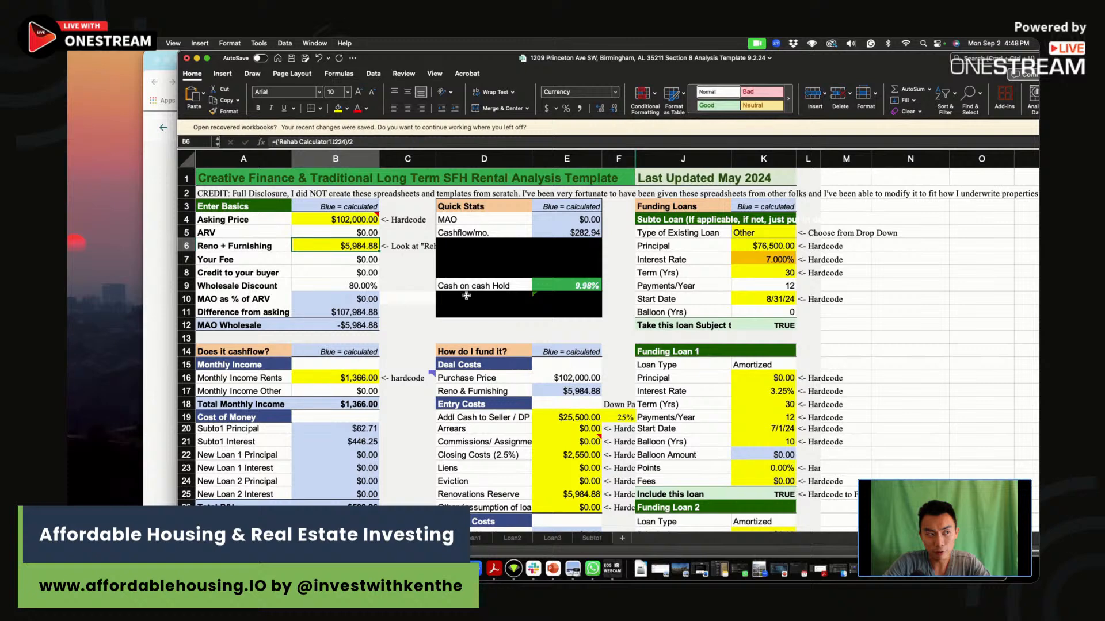
{"action": "left_click", "coordinate": [371, 143]}
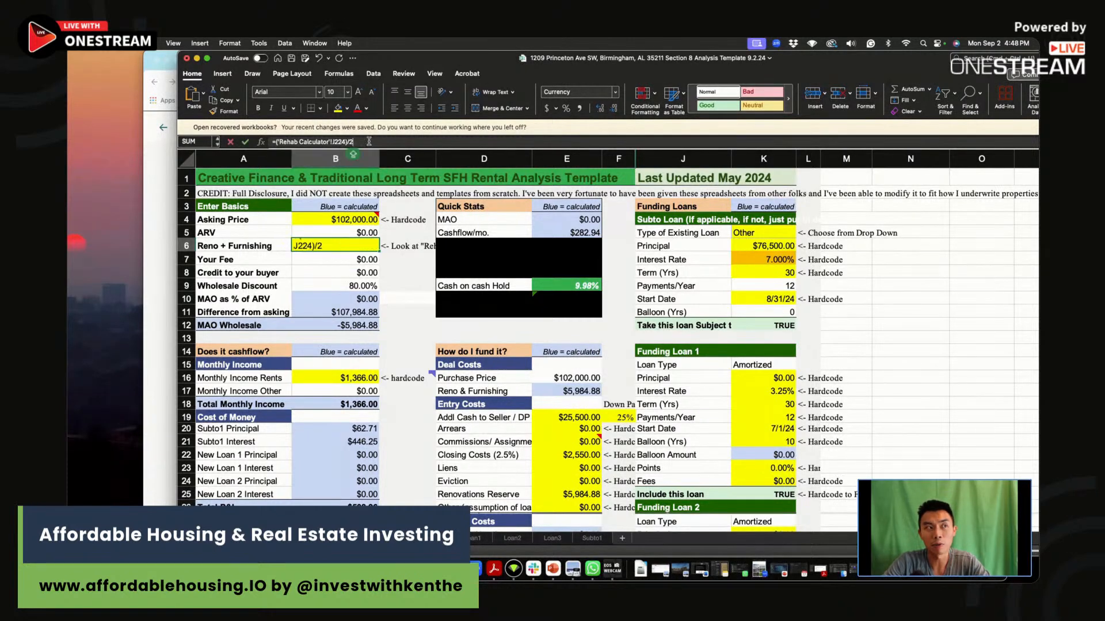
{"action": "left_click", "coordinate": [620, 335]}
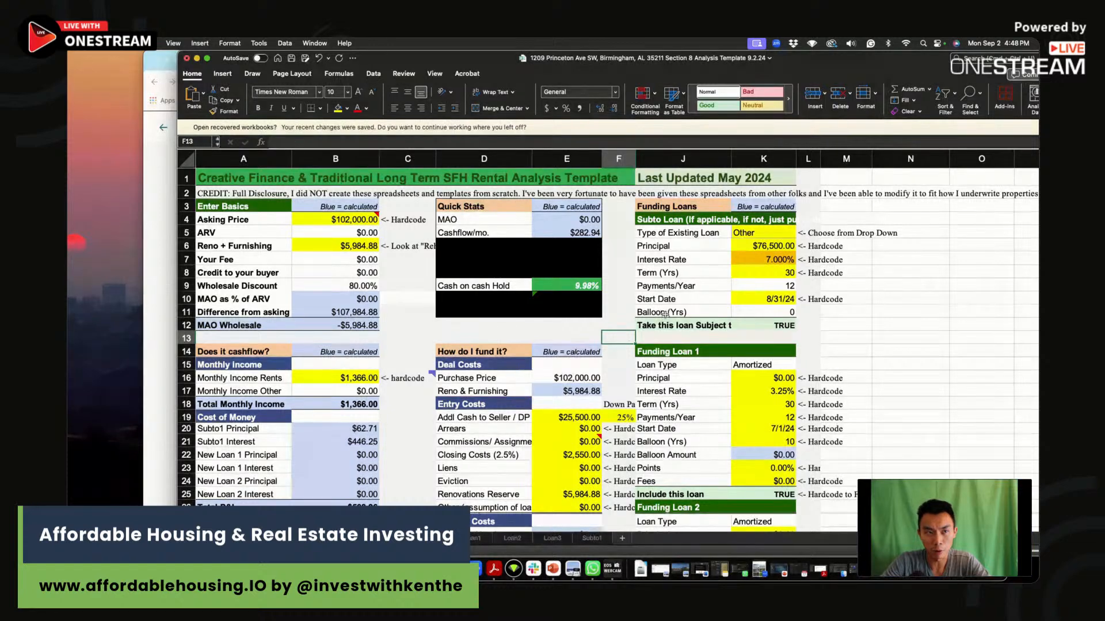
{"action": "left_click", "coordinate": [764, 260]}
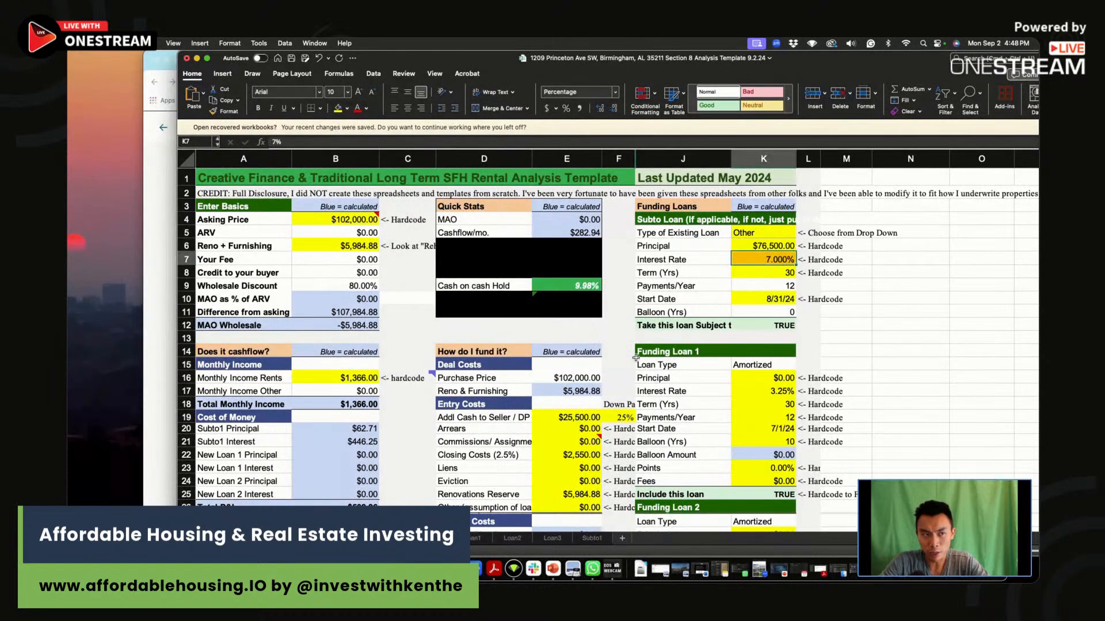
{"action": "left_click", "coordinate": [618, 417]}
{"action": "scroll", "coordinate": [698, 353], "scroll_direction": "right", "scroll_amount": 1}
{"action": "scroll", "coordinate": [698, 353], "scroll_direction": "right", "scroll_amount": 1}
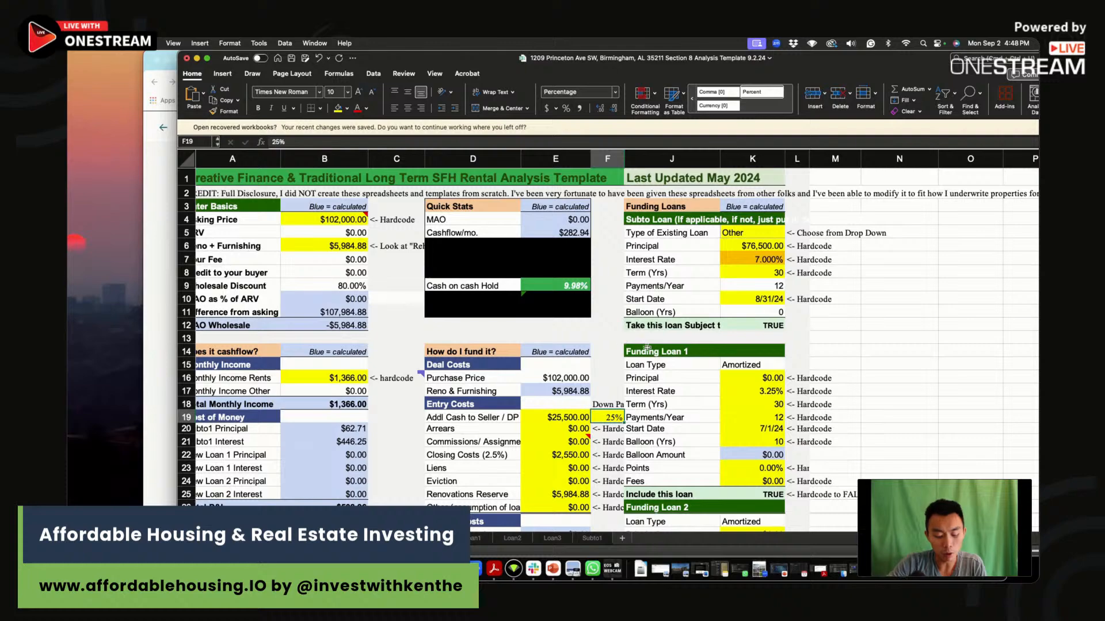
Switch to Chrome, show the Get Deal Analysis Tool page on affordablehousing.io and widen the browser window.
{"action": "left_click_drag", "start_coordinate": [178, 51], "coordinate": [413, 168]}
{"action": "left_click", "coordinate": [693, 60]}
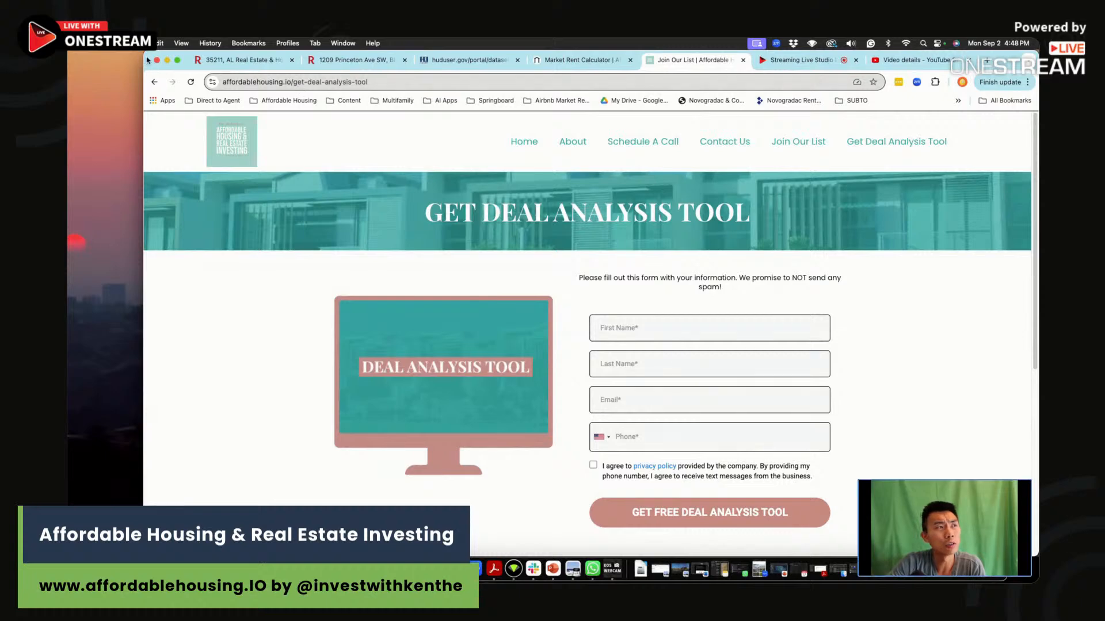
{"action": "left_click_drag", "start_coordinate": [143, 54], "coordinate": [100, 56]}
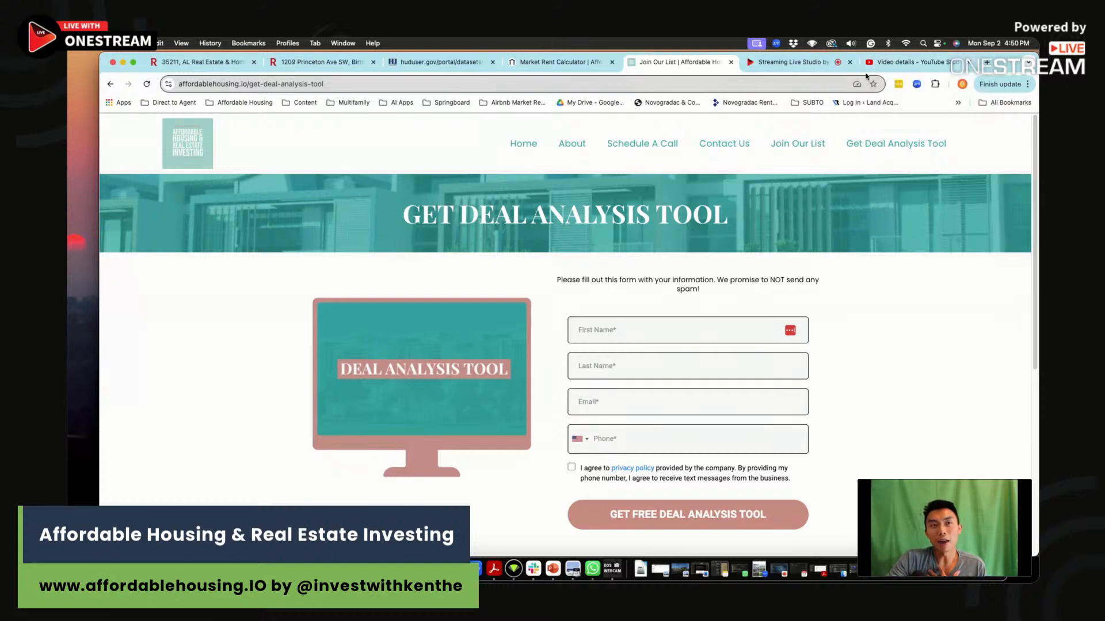
Open the OneStream Live studio page and end the live stream.
{"action": "left_click", "coordinate": [806, 64]}
{"action": "left_click", "coordinate": [986, 134]}
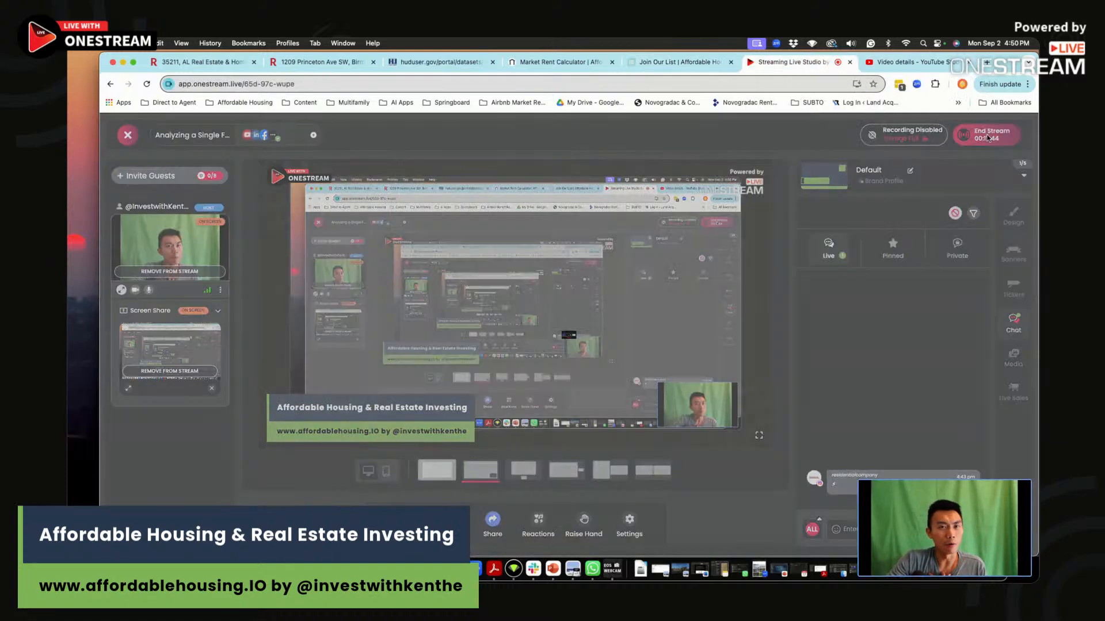